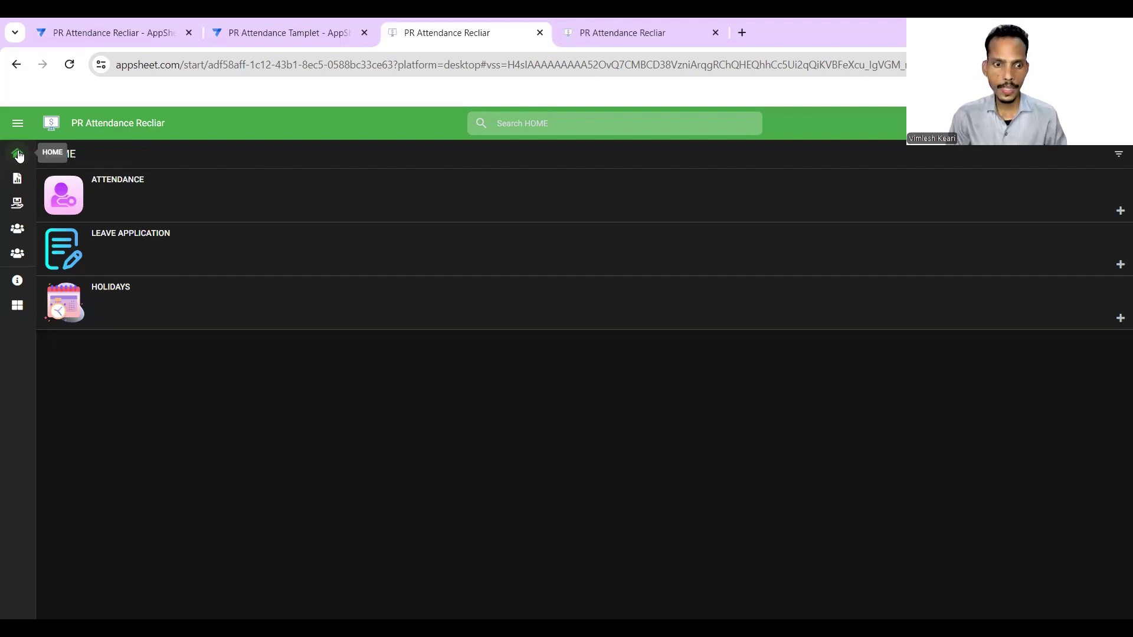
Open the Att. Dashboard view from the app's left navigation bar.
{"action": "left_click", "coordinate": [17, 177]}
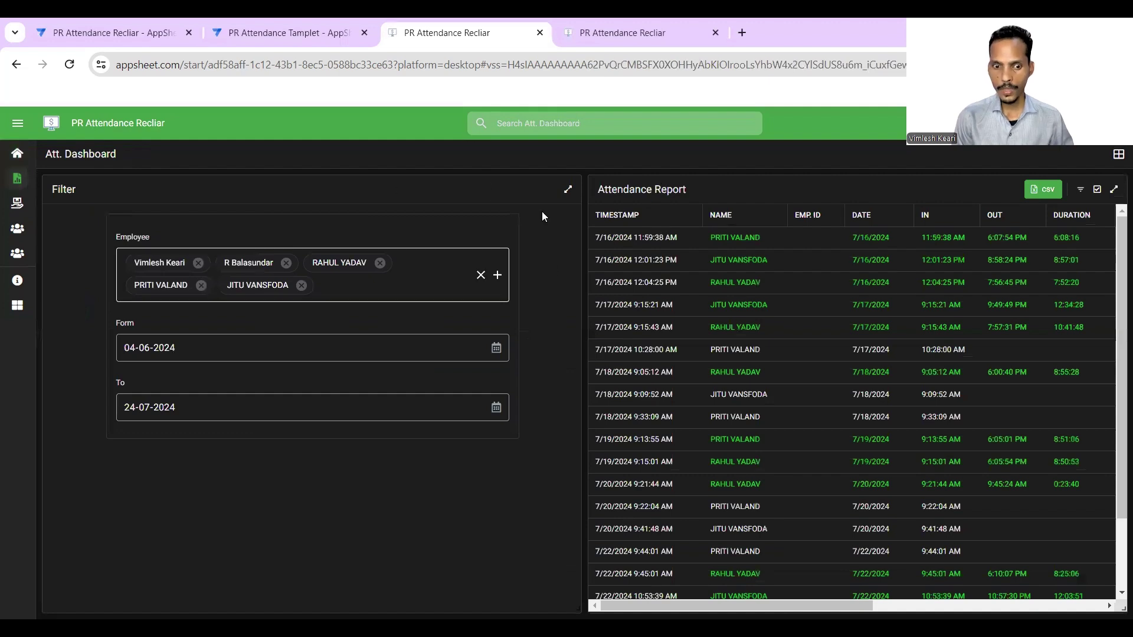
Clear the Employee filter and filter the report to the third employee in the list.
{"action": "left_click", "coordinate": [496, 278]}
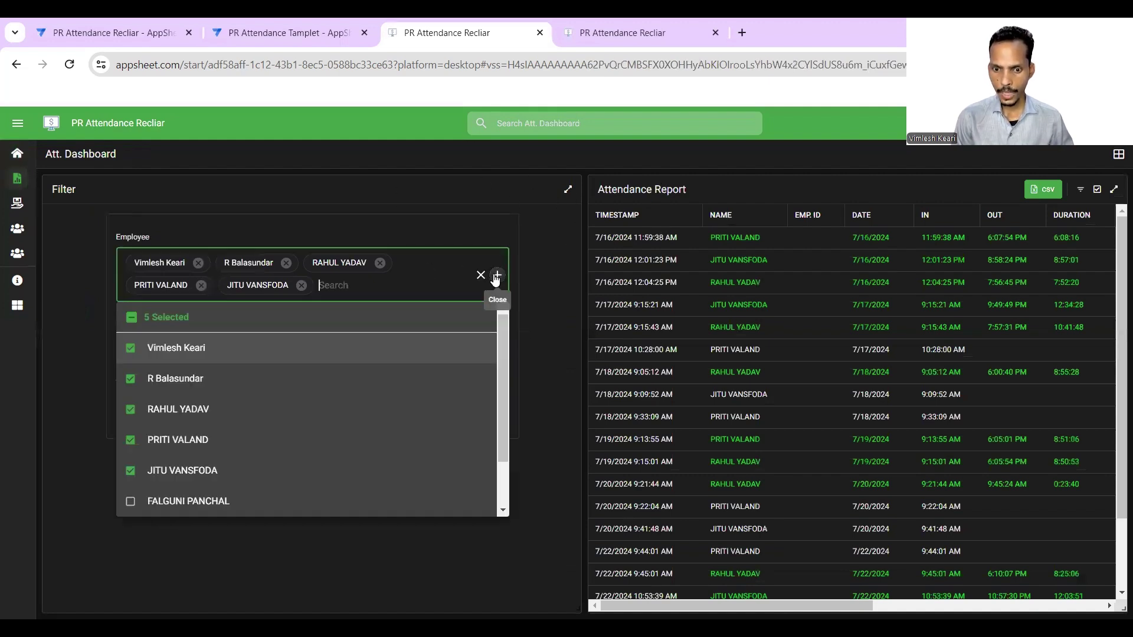
{"action": "left_click", "coordinate": [481, 276]}
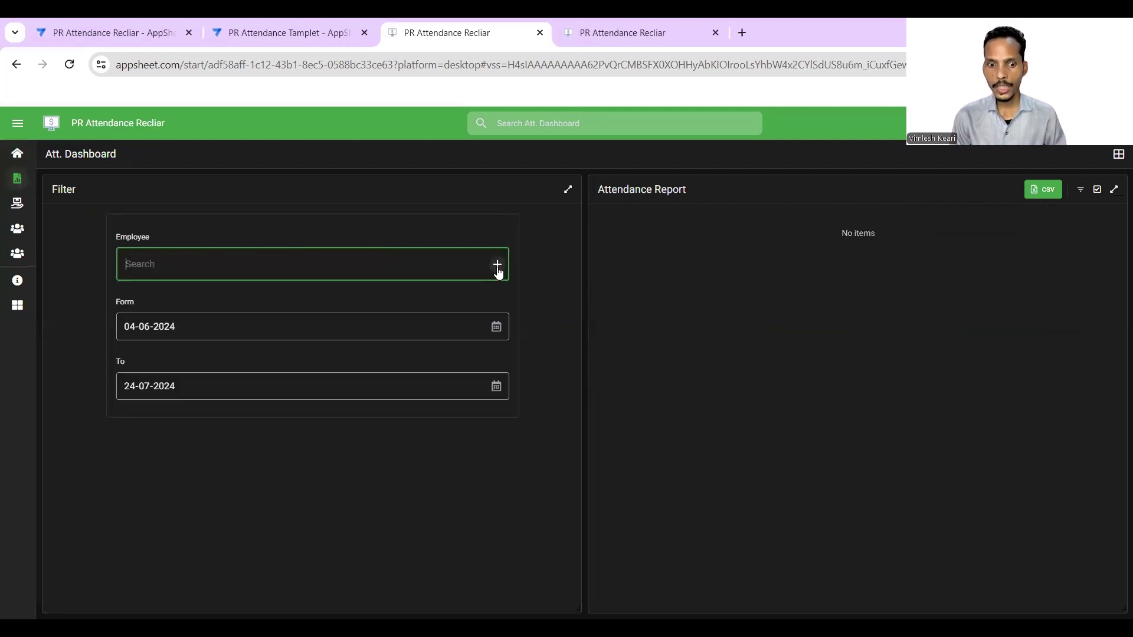
{"action": "left_click", "coordinate": [497, 267]}
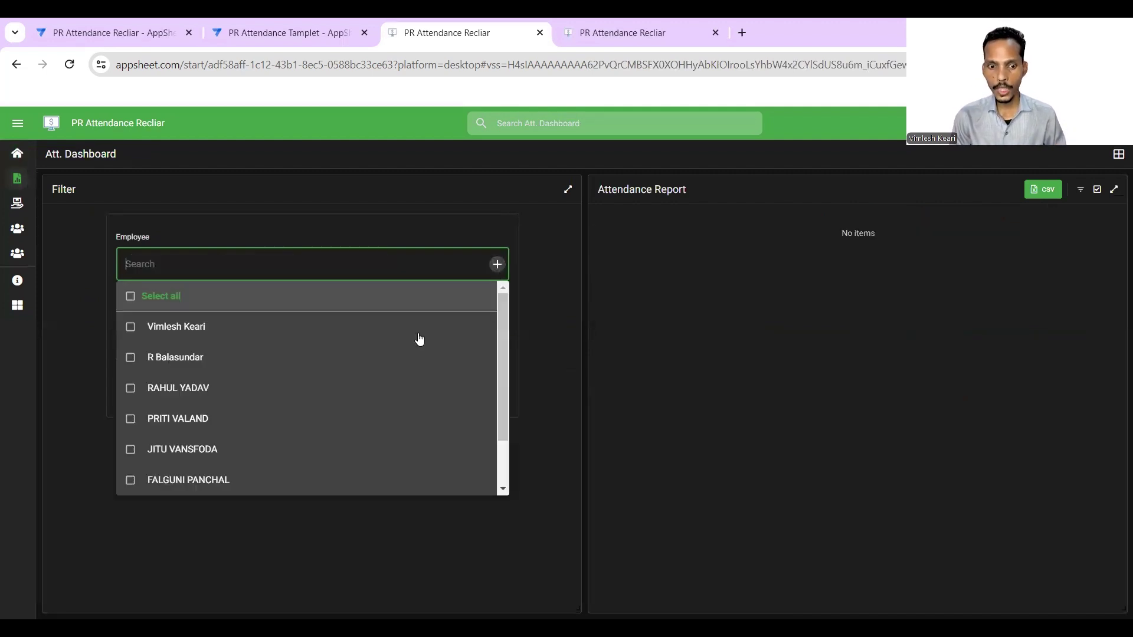
{"action": "left_click", "coordinate": [189, 366]}
{"action": "left_click", "coordinate": [333, 232]}
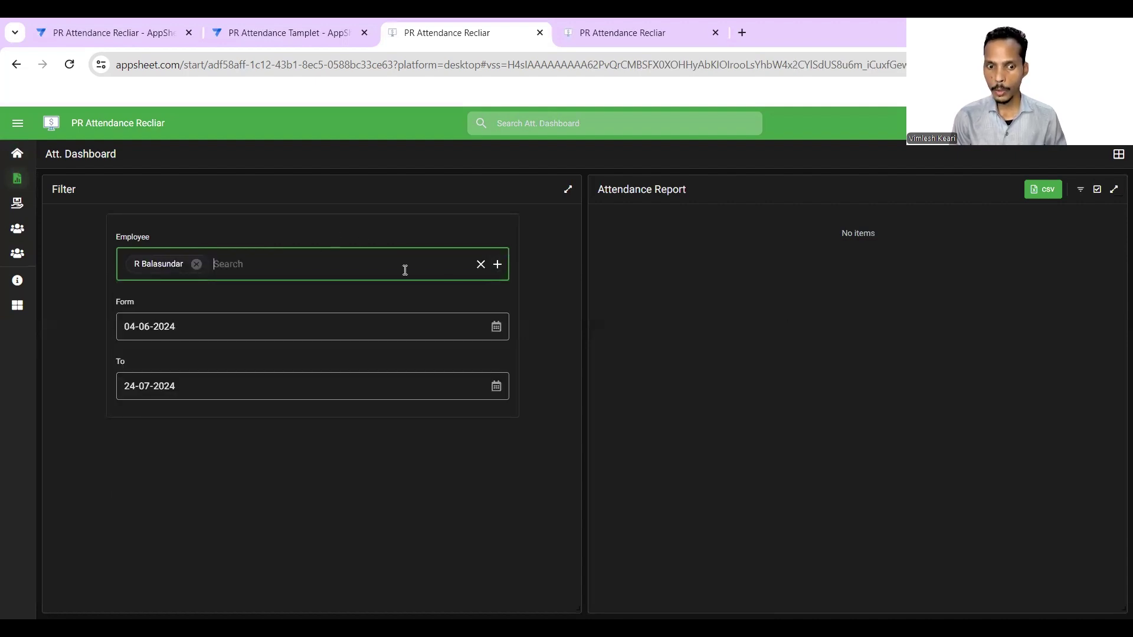
{"action": "left_click", "coordinate": [197, 264]}
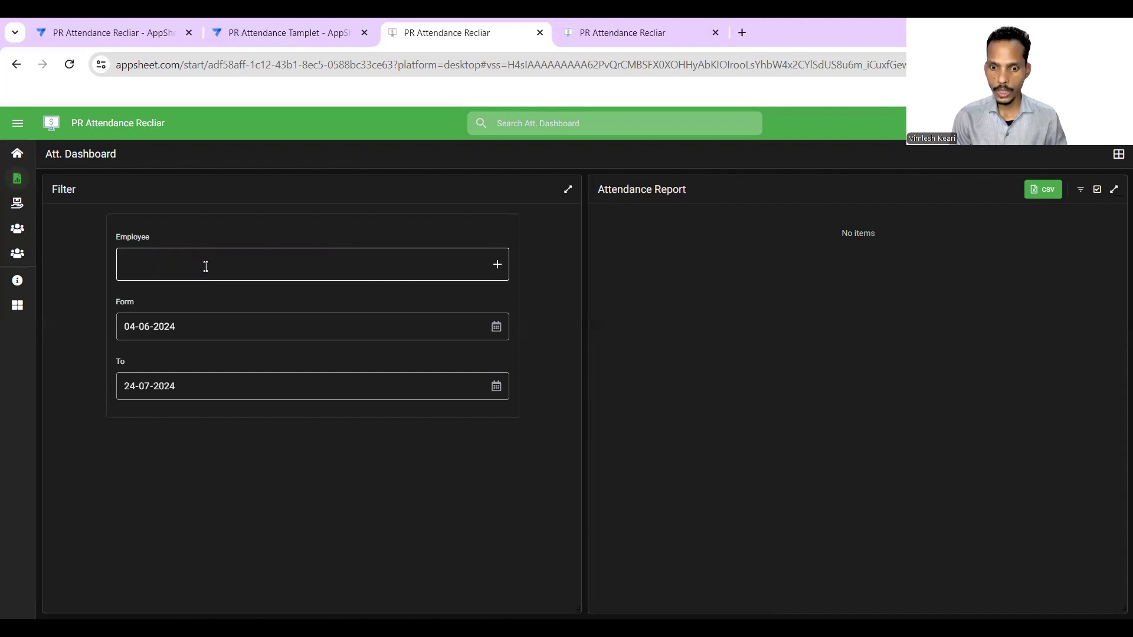
{"action": "left_click", "coordinate": [498, 266]}
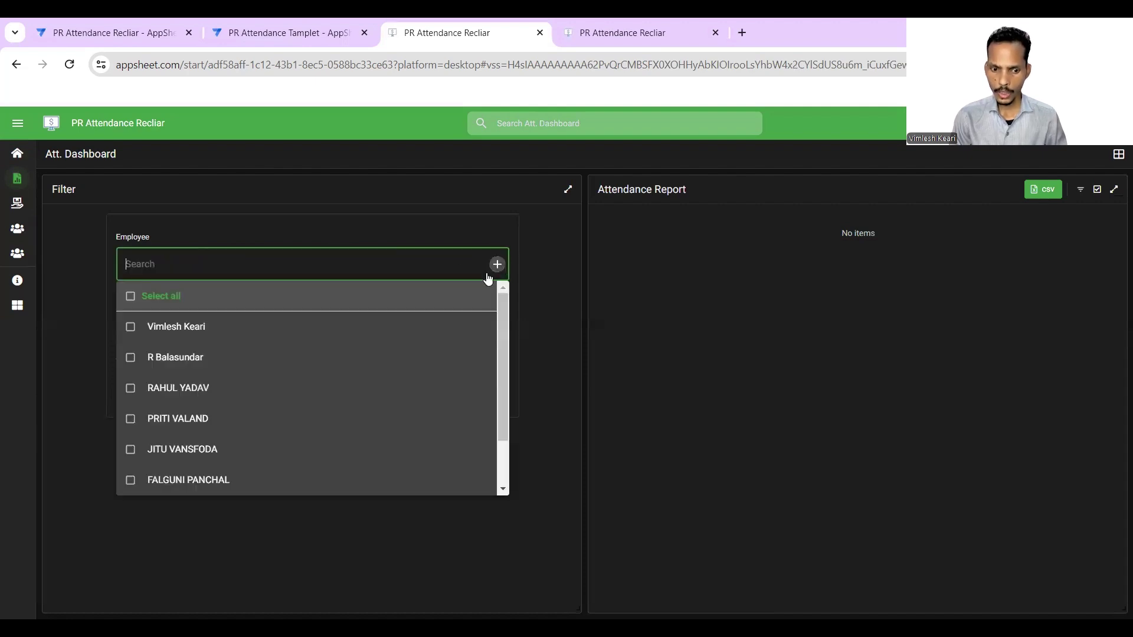
{"action": "left_click", "coordinate": [278, 387]}
{"action": "left_click", "coordinate": [550, 269]}
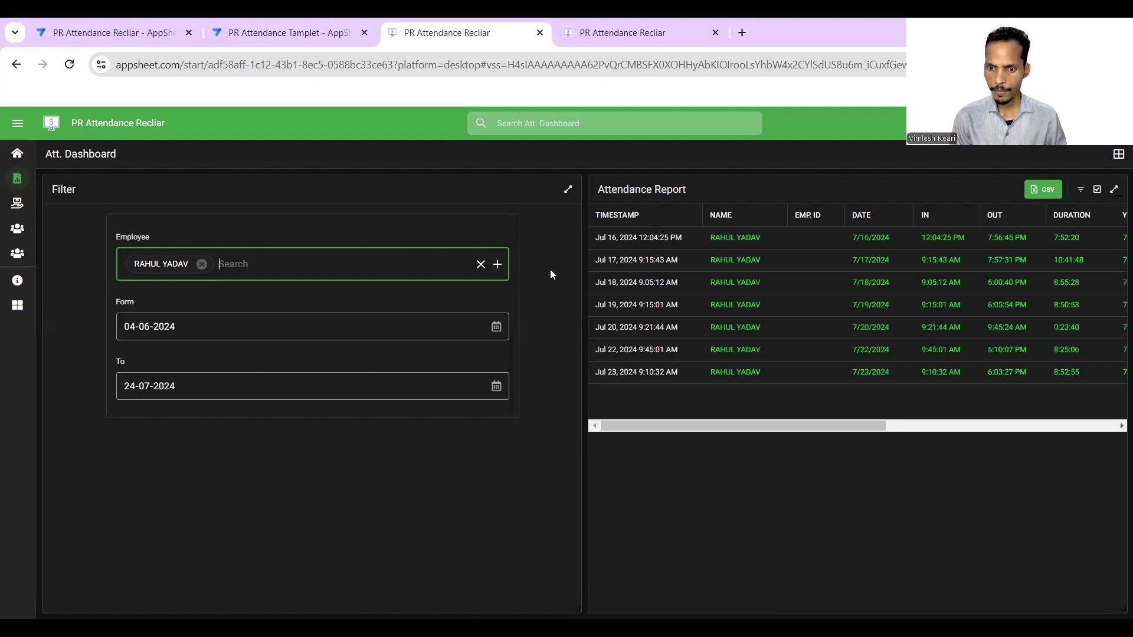
{"action": "scroll", "coordinate": [916, 330], "scroll_direction": "right", "scroll_amount": 5}
{"action": "scroll", "coordinate": [916, 329], "scroll_direction": "left", "scroll_amount": 4}
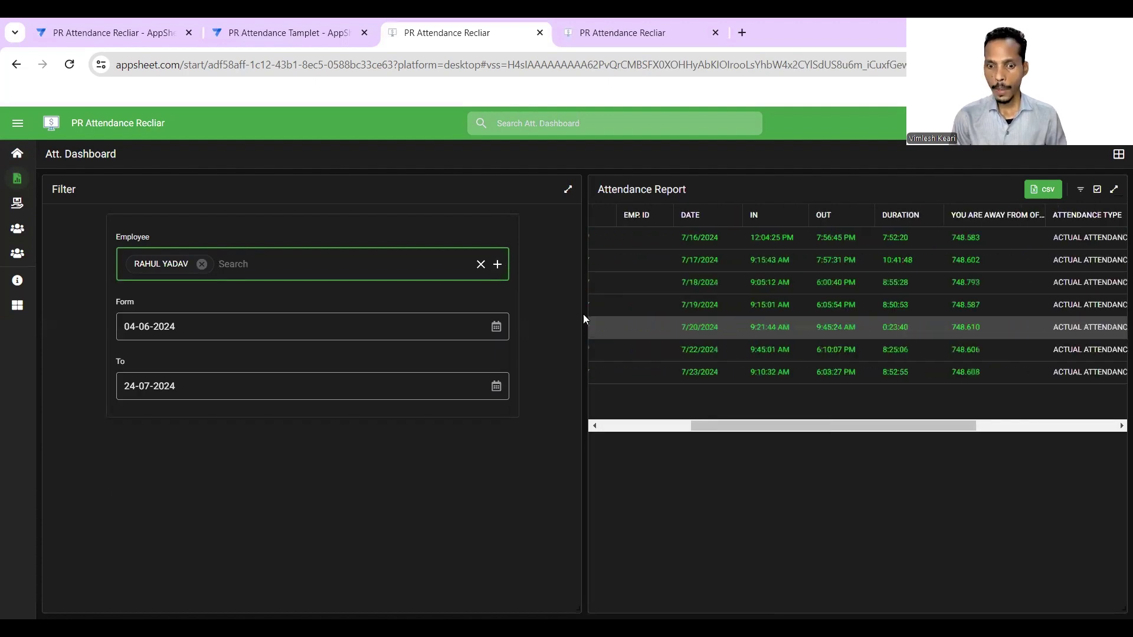
Add the fourth employee to the Employee filter so both employees' records are listed.
{"action": "left_click", "coordinate": [497, 328]}
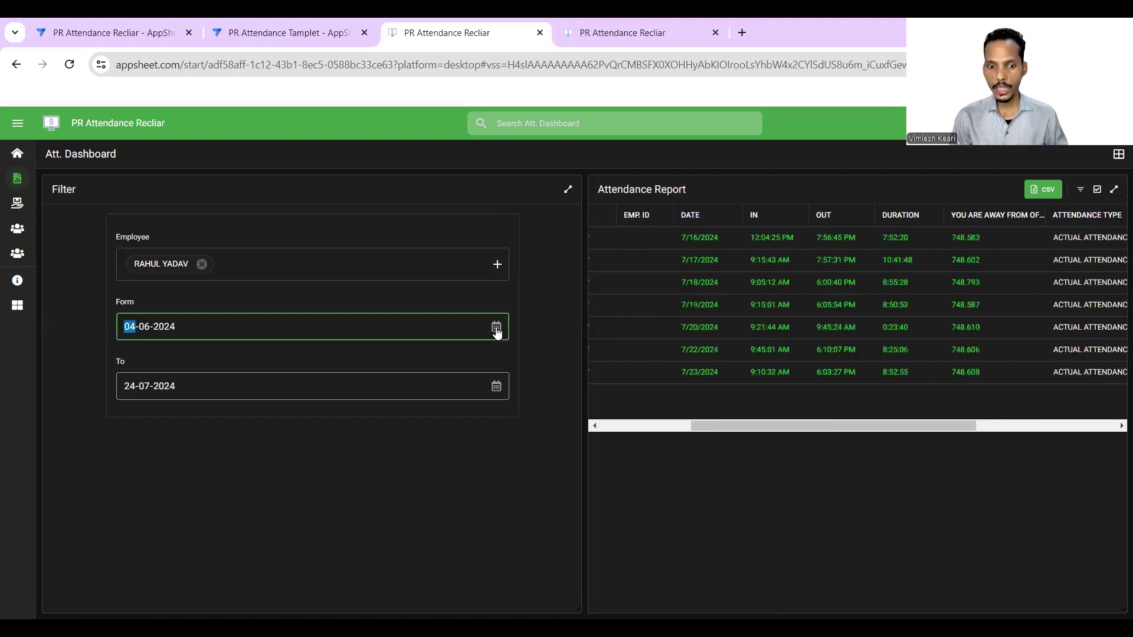
{"action": "left_click", "coordinate": [428, 451]}
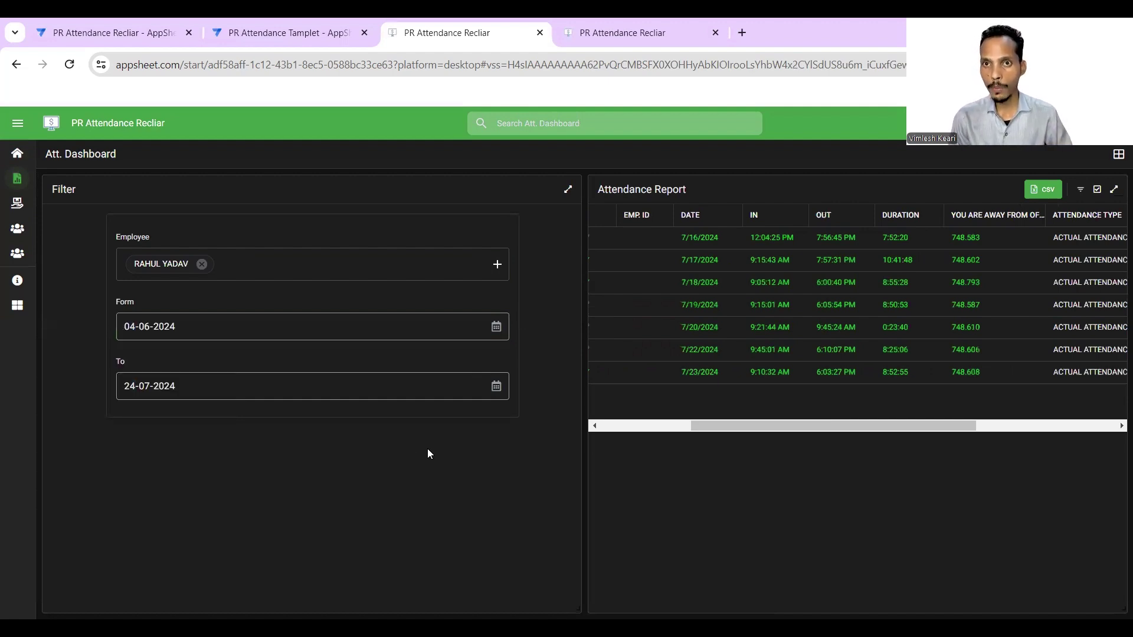
{"action": "mouse_move", "coordinate": [501, 273]}
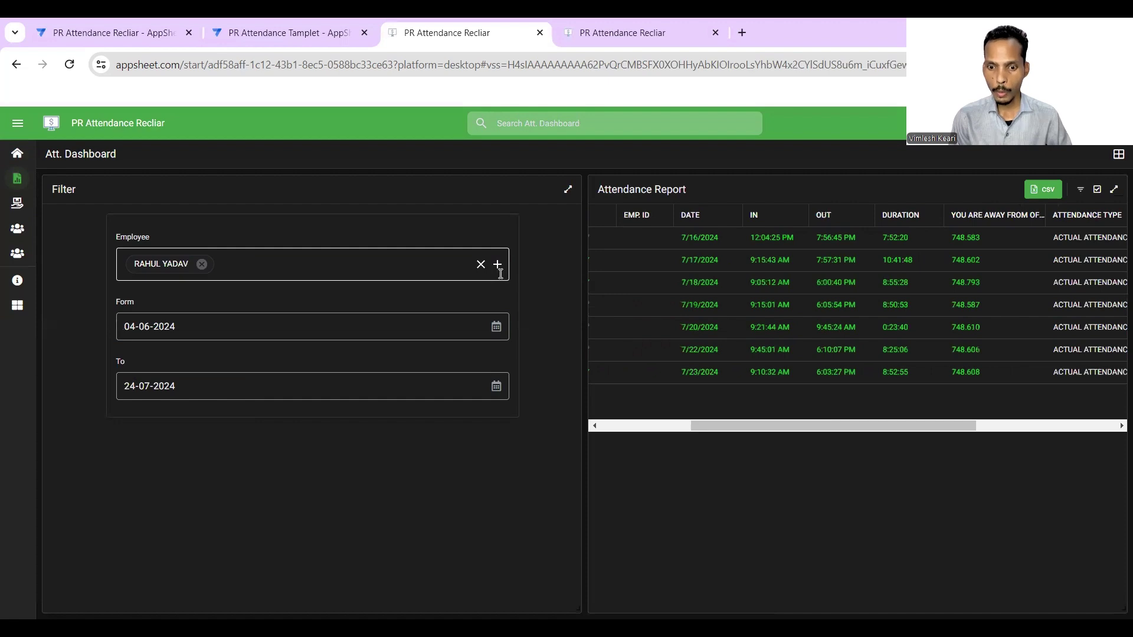
{"action": "left_click", "coordinate": [498, 265]}
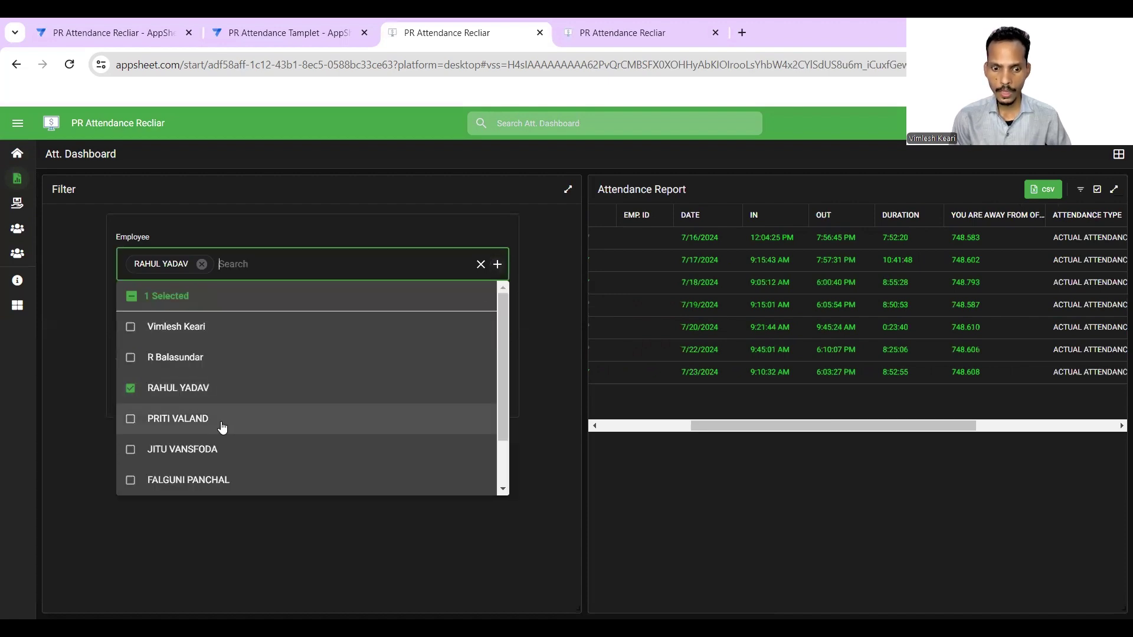
{"action": "left_click", "coordinate": [223, 426]}
{"action": "left_click", "coordinate": [253, 537]}
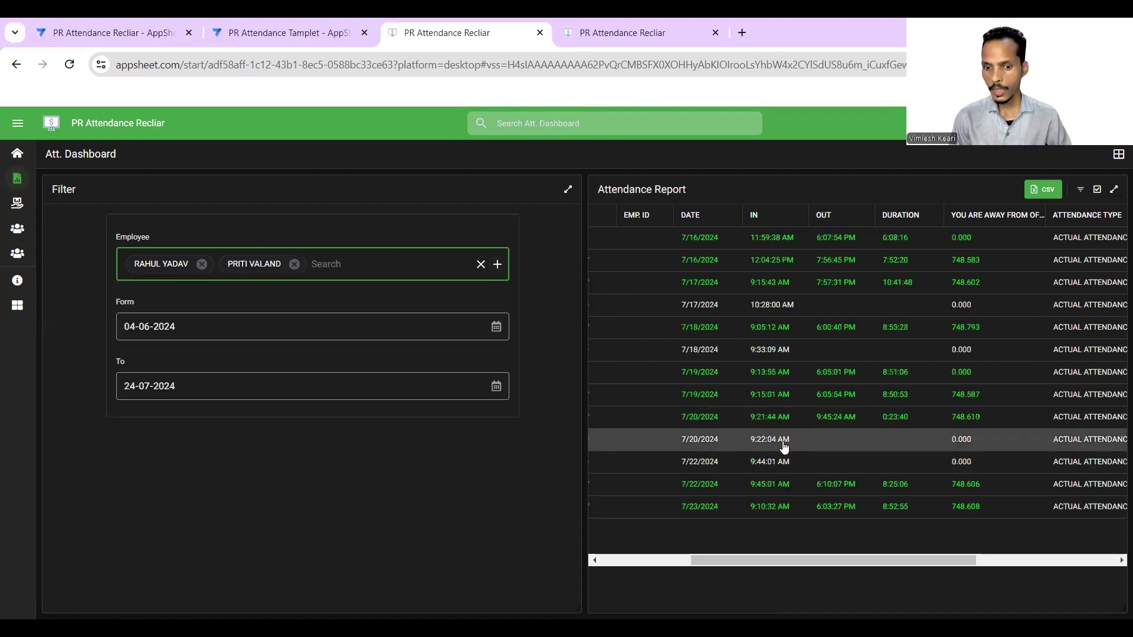
{"action": "scroll", "coordinate": [785, 449], "scroll_direction": "right", "scroll_amount": 5}
{"action": "scroll", "coordinate": [784, 448], "scroll_direction": "left", "scroll_amount": 5}
Set the report's date range from 06-06-2024 to 22-07-2024.
{"action": "left_click", "coordinate": [499, 332]}
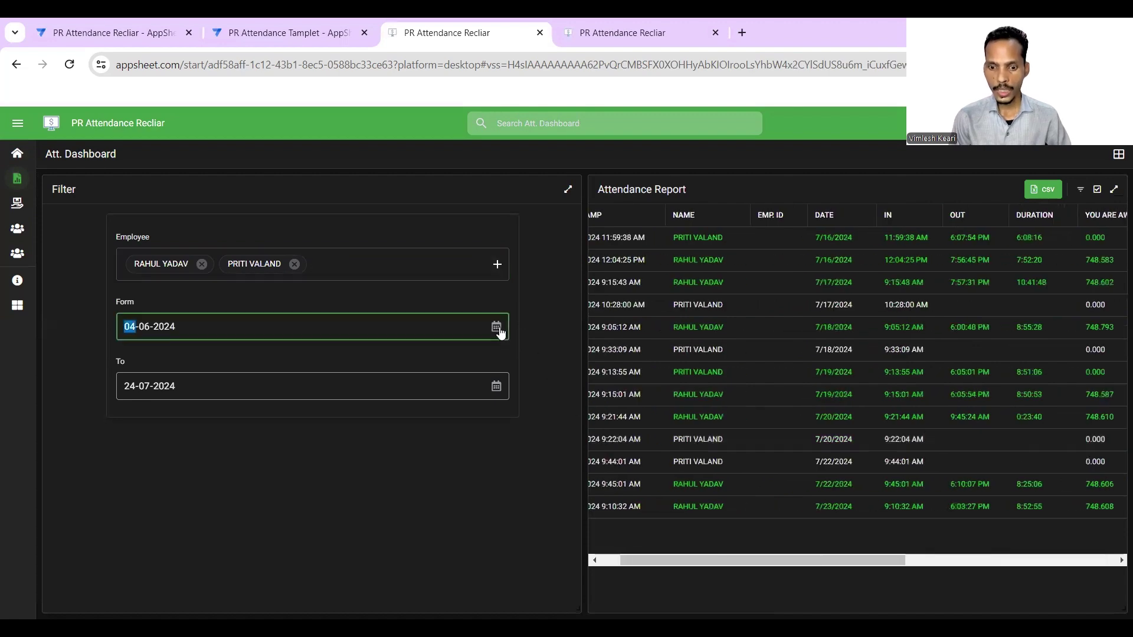
{"action": "left_click", "coordinate": [498, 330]}
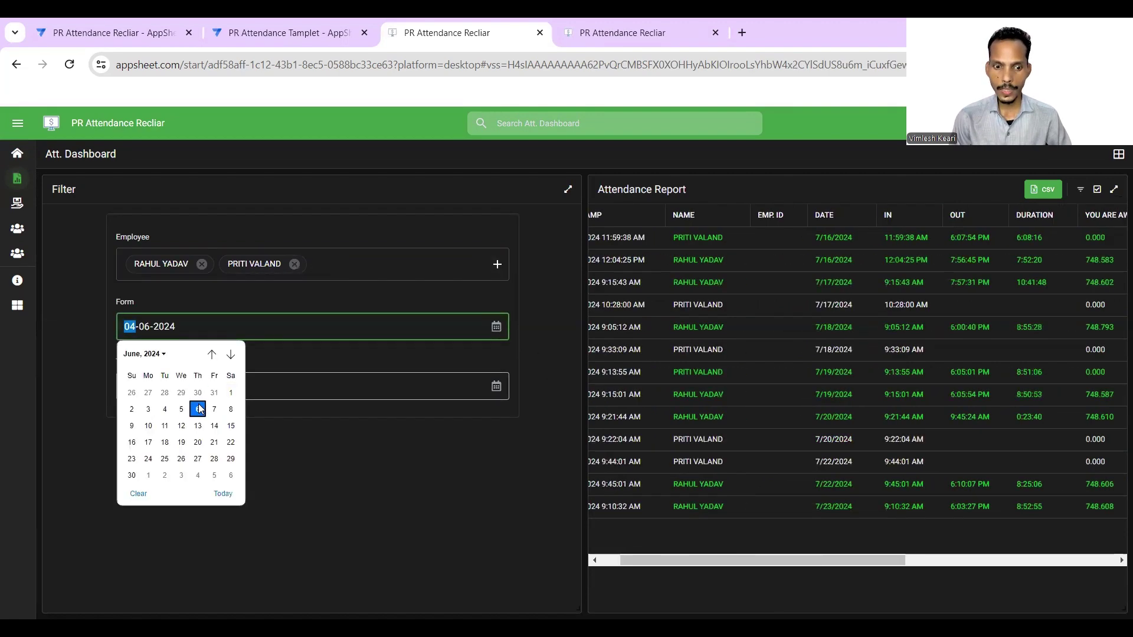
{"action": "left_click", "coordinate": [318, 474]}
{"action": "left_click", "coordinate": [494, 391]}
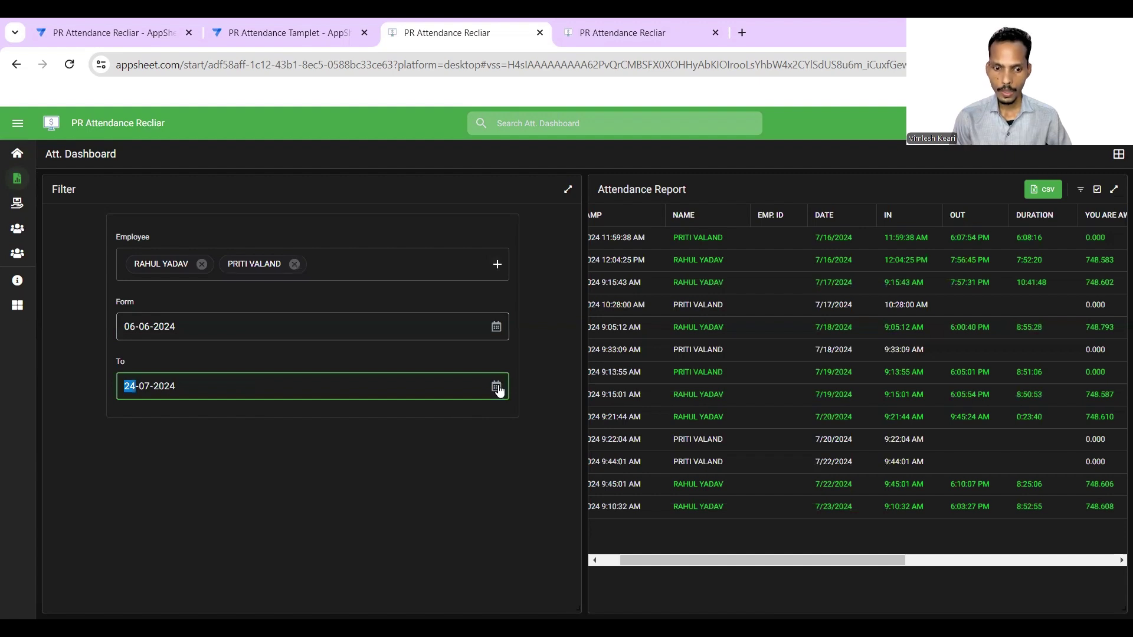
{"action": "left_click", "coordinate": [497, 388]}
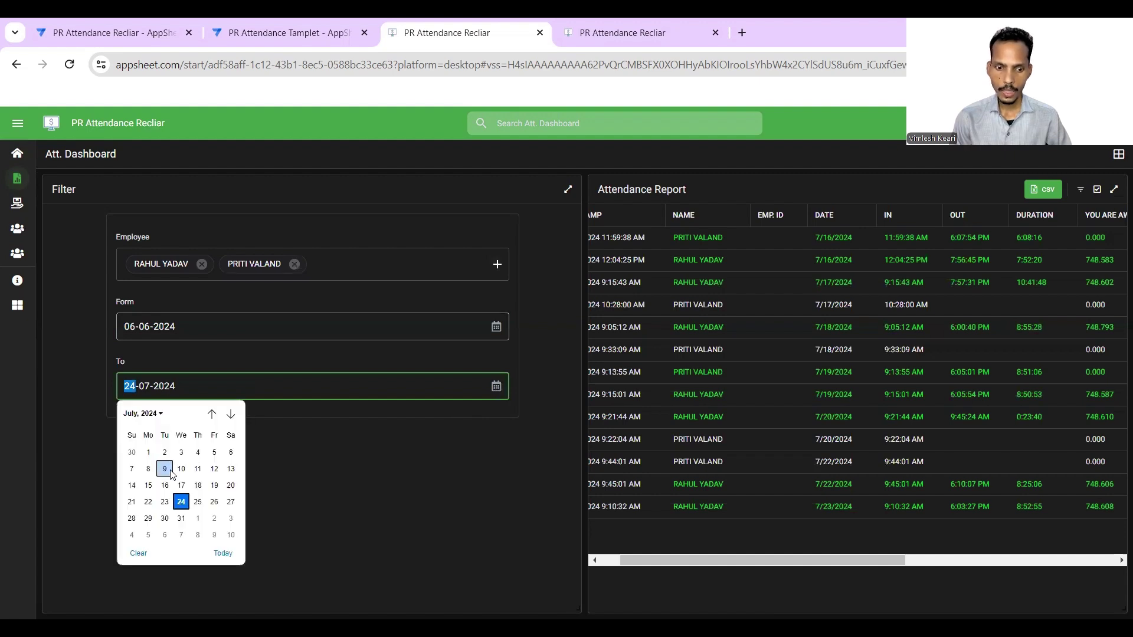
{"action": "left_click", "coordinate": [148, 502]}
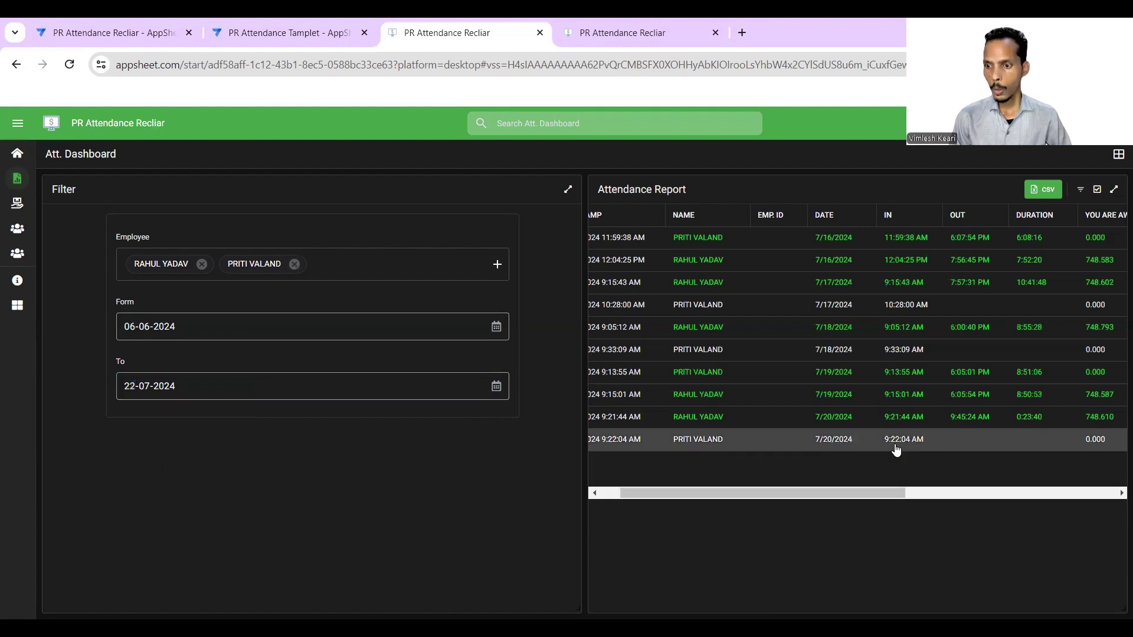
{"action": "scroll", "coordinate": [896, 449], "scroll_direction": "right", "scroll_amount": 2}
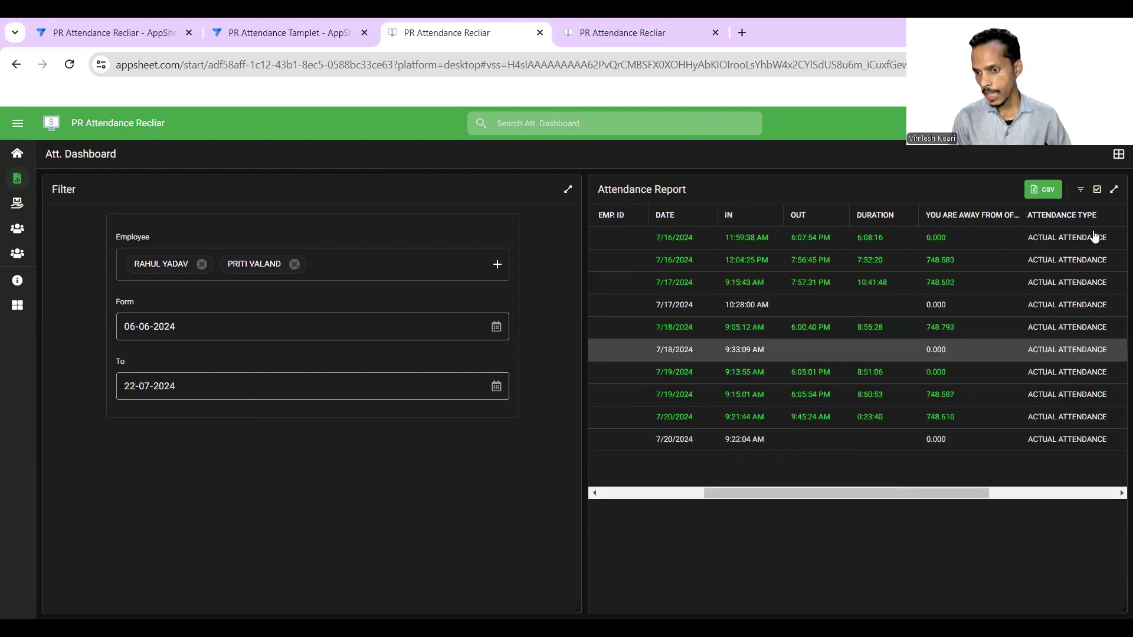
Export the filtered Attendance Report as CSV and return to the app editor.
{"action": "left_click", "coordinate": [1045, 200]}
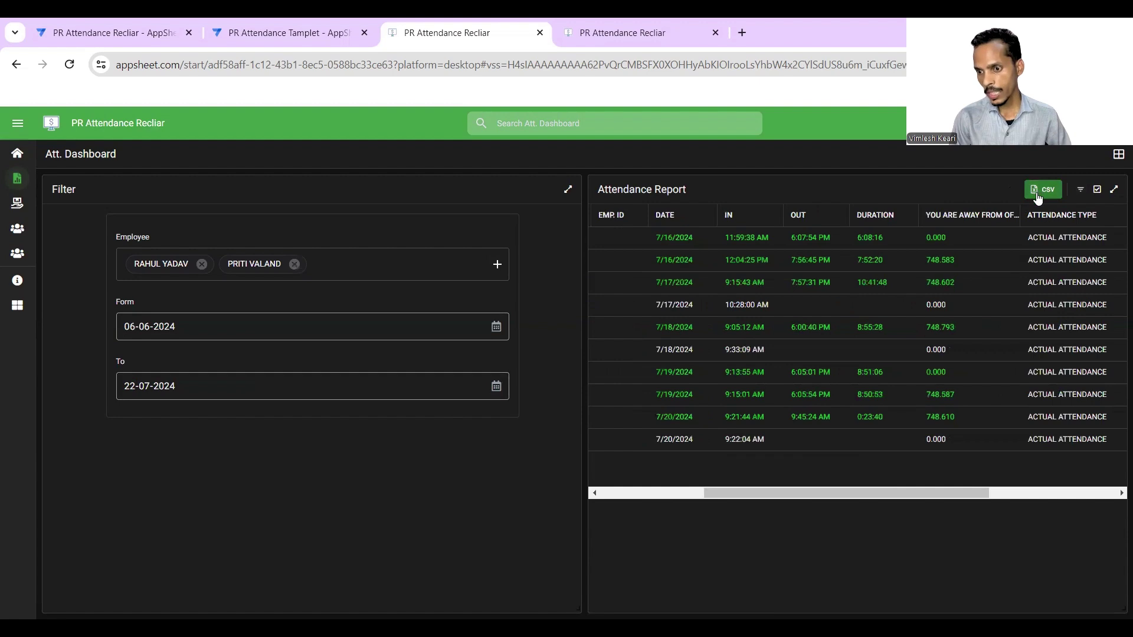
{"action": "left_click", "coordinate": [1038, 198]}
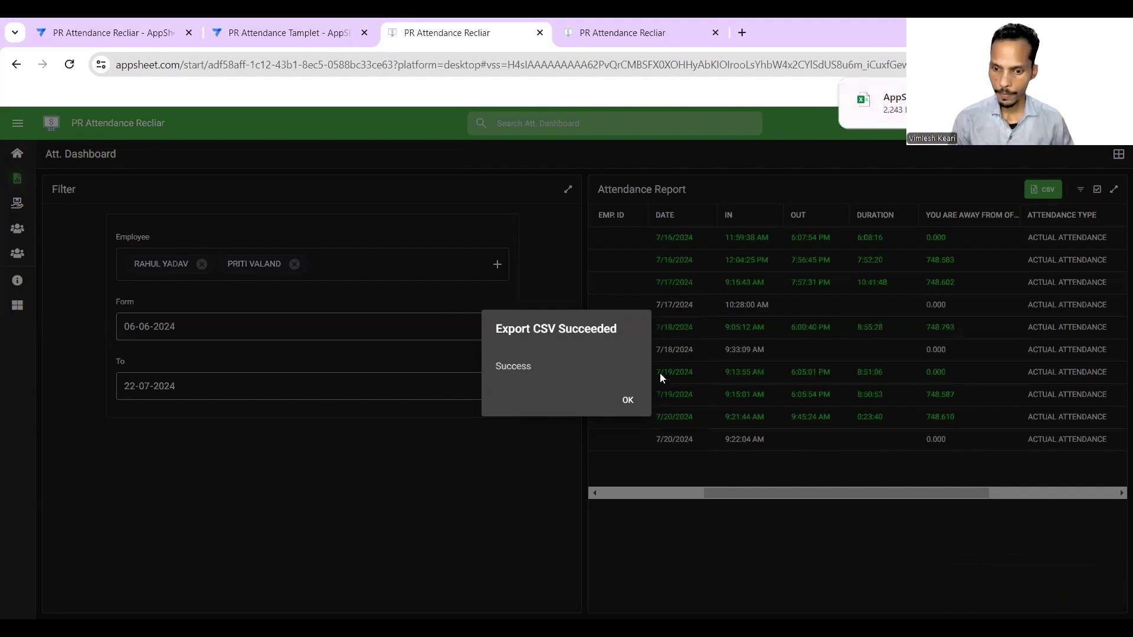
{"action": "left_click", "coordinate": [627, 400]}
{"action": "left_click", "coordinate": [276, 23]}
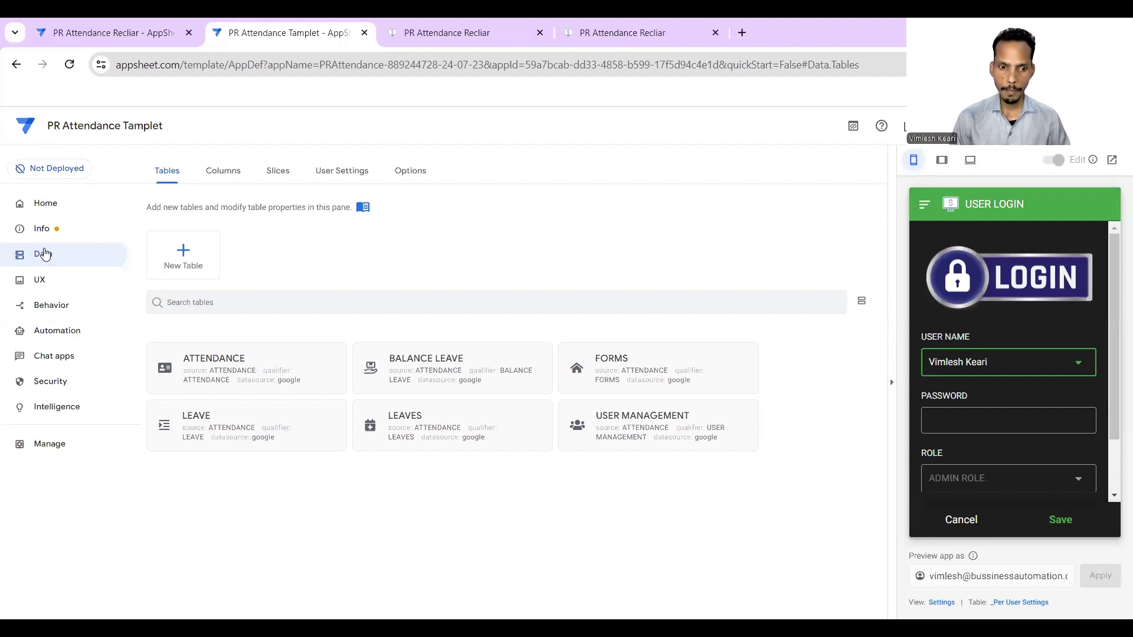
Open the ATTENDANCE table's source spreadsheet and insert a new blank sheet with Shift+F11.
{"action": "left_click", "coordinate": [237, 363]}
{"action": "left_click", "coordinate": [705, 206]}
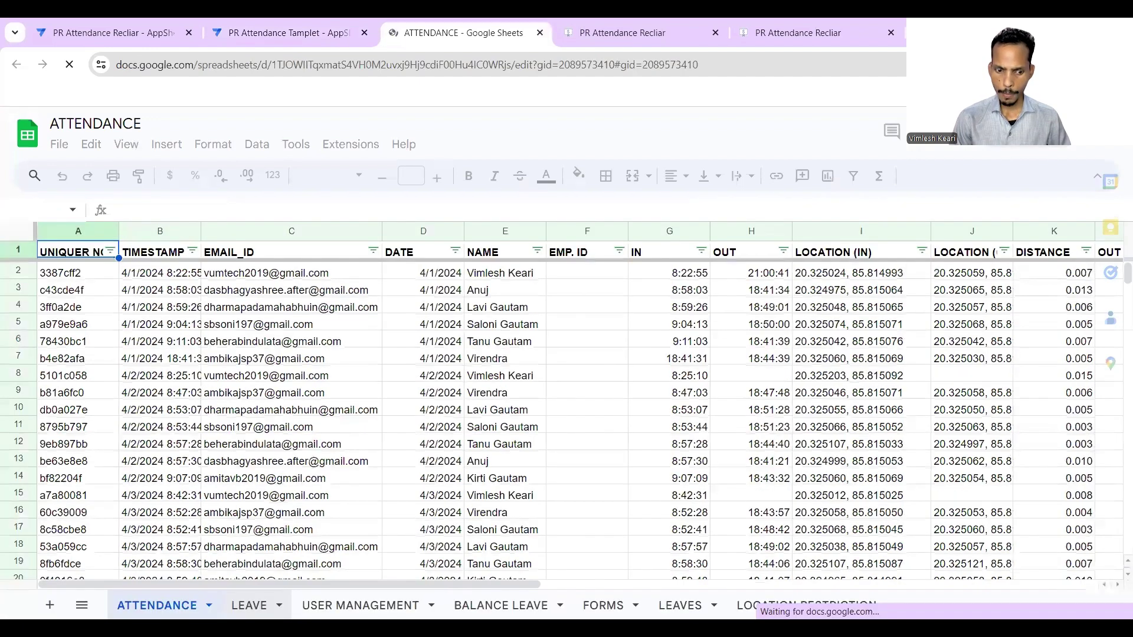
{"action": "key", "text": "shift+F11"}
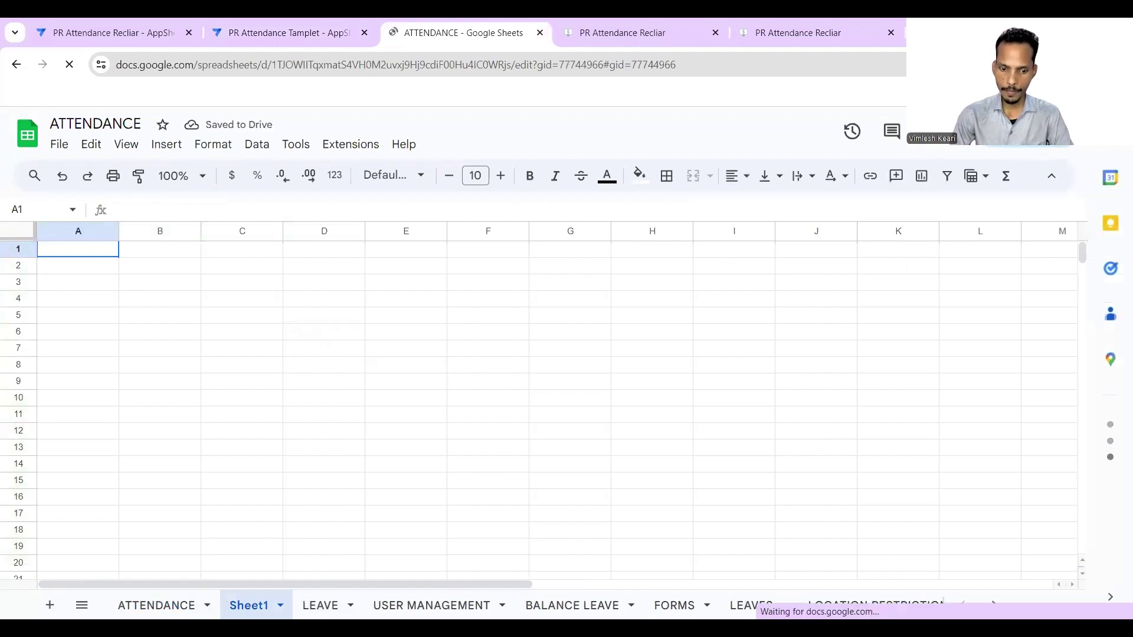
Rename the new sheet to Filter.
{"action": "double_click", "coordinate": [248, 605]}
{"action": "type", "text": "Fi"}
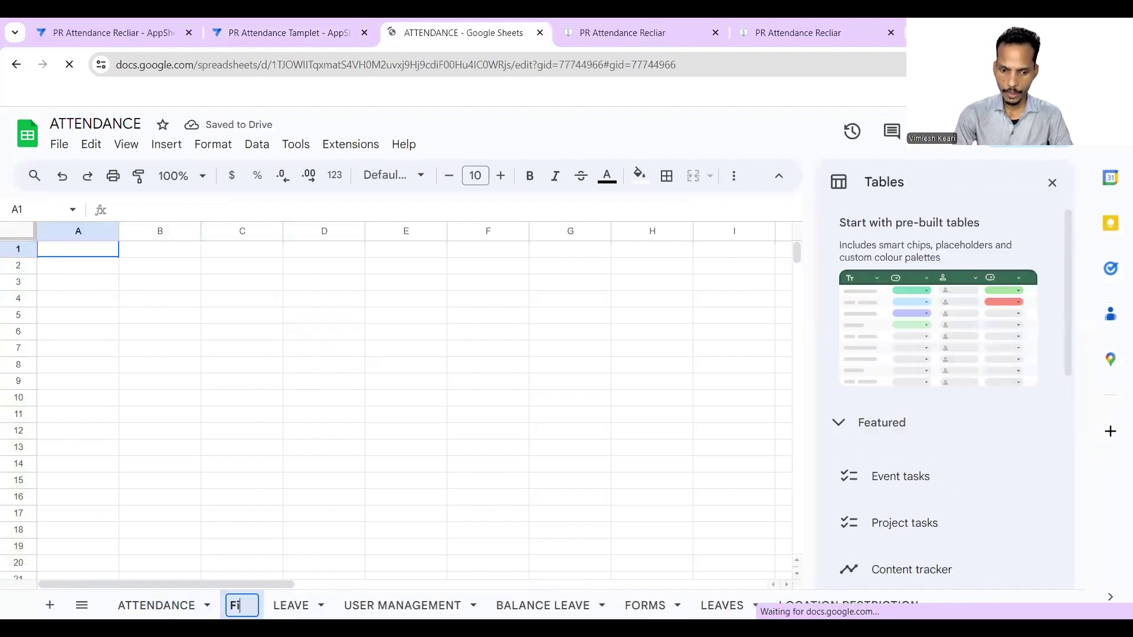
{"action": "type", "text": "lter"}
{"action": "left_click", "coordinate": [240, 466]}
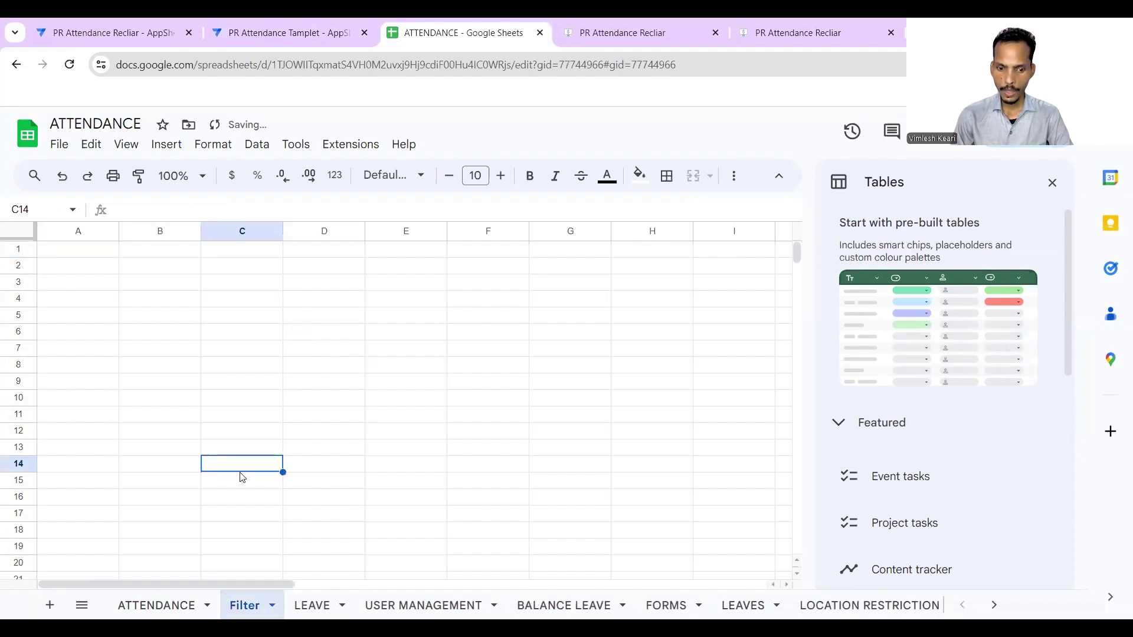
Enter the headers ID, Emp. Name, From and To in cells A1:D1.
{"action": "left_click", "coordinate": [68, 254]}
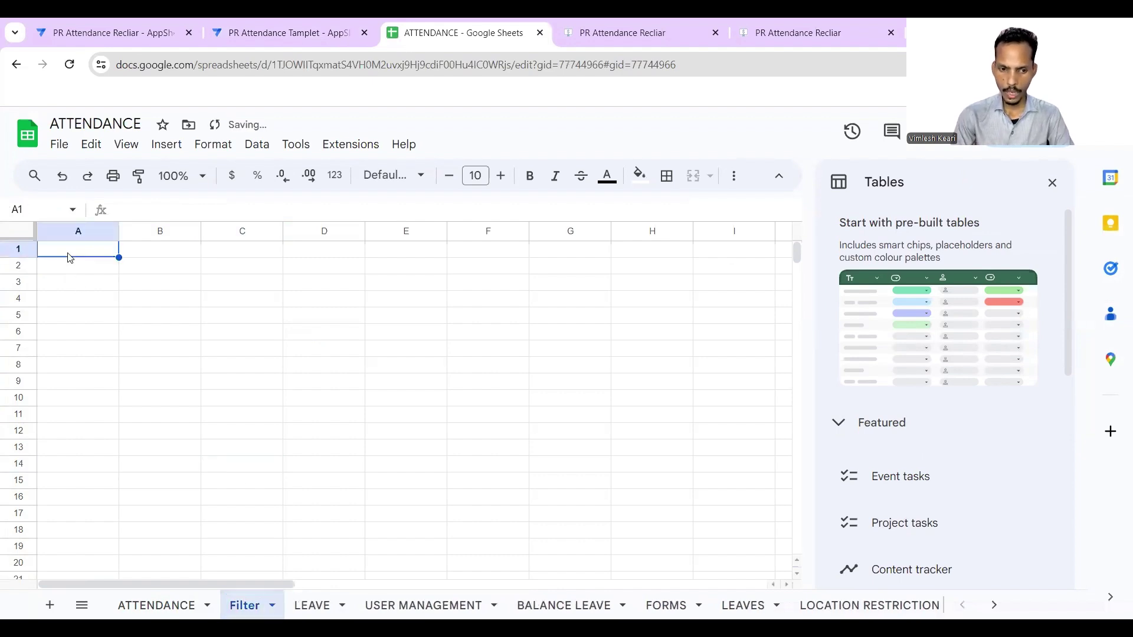
{"action": "double_click", "coordinate": [69, 252]}
{"action": "key", "text": "Tab"}
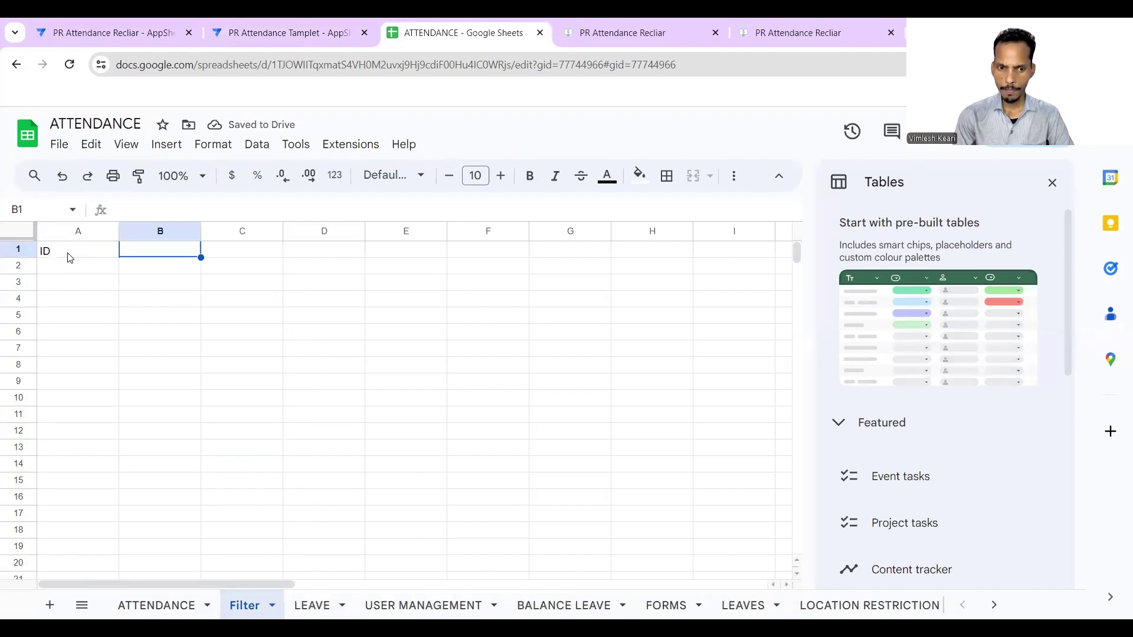
{"action": "type", "text": "E"}
{"action": "type", "text": "p."}
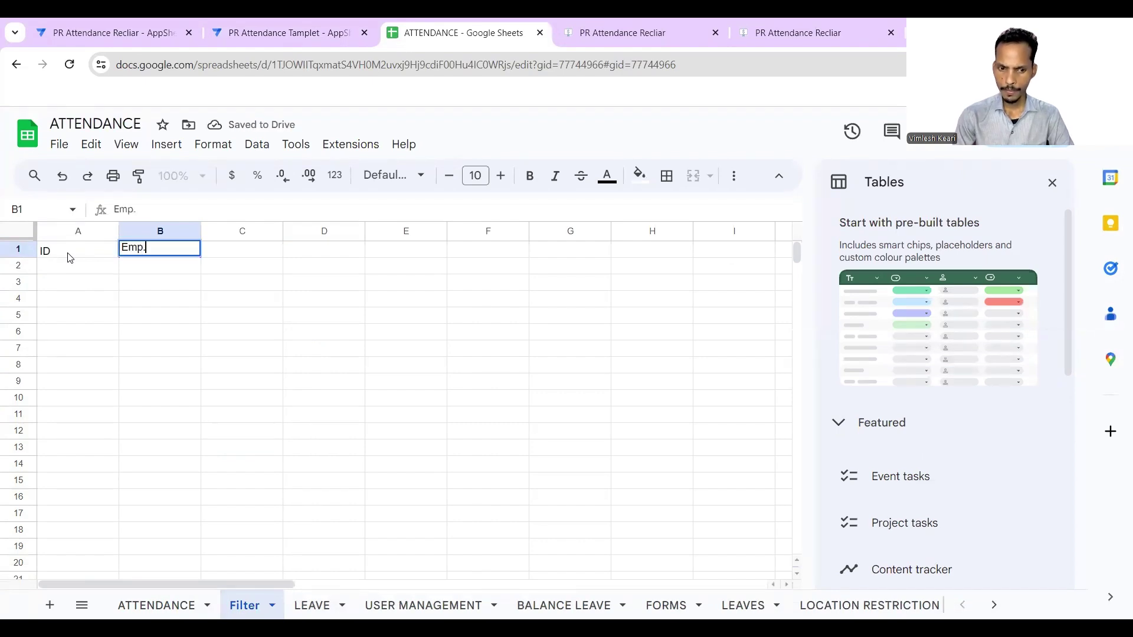
{"action": "type", "text": " e"}
{"action": "key", "text": "Tab"}
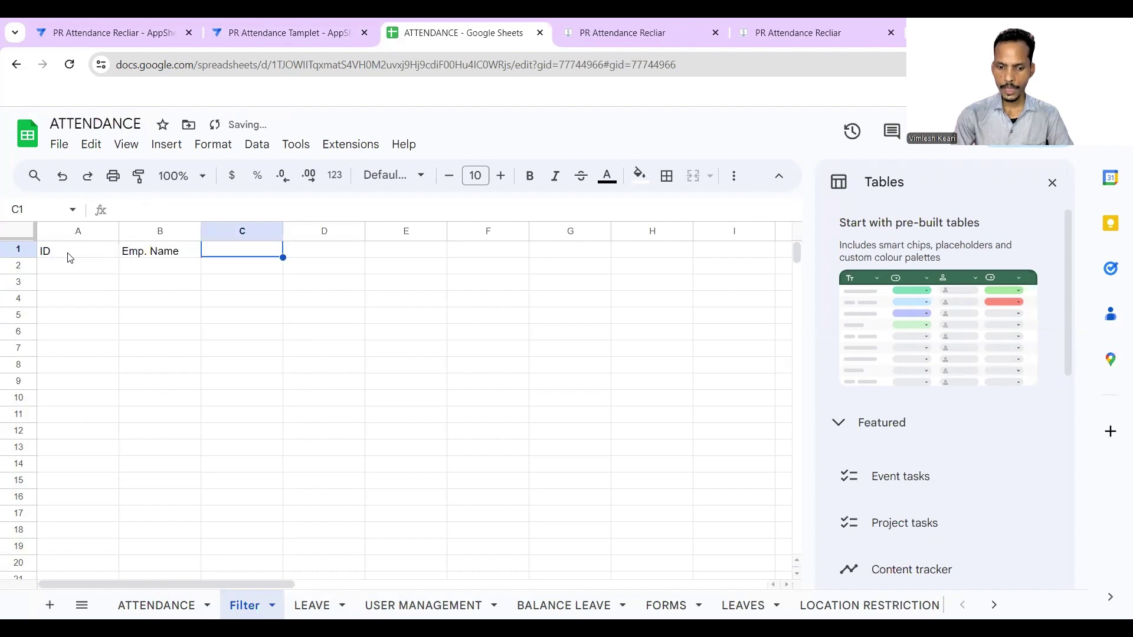
{"action": "type", "text": "F"}
{"action": "key", "text": "BackSpace"}
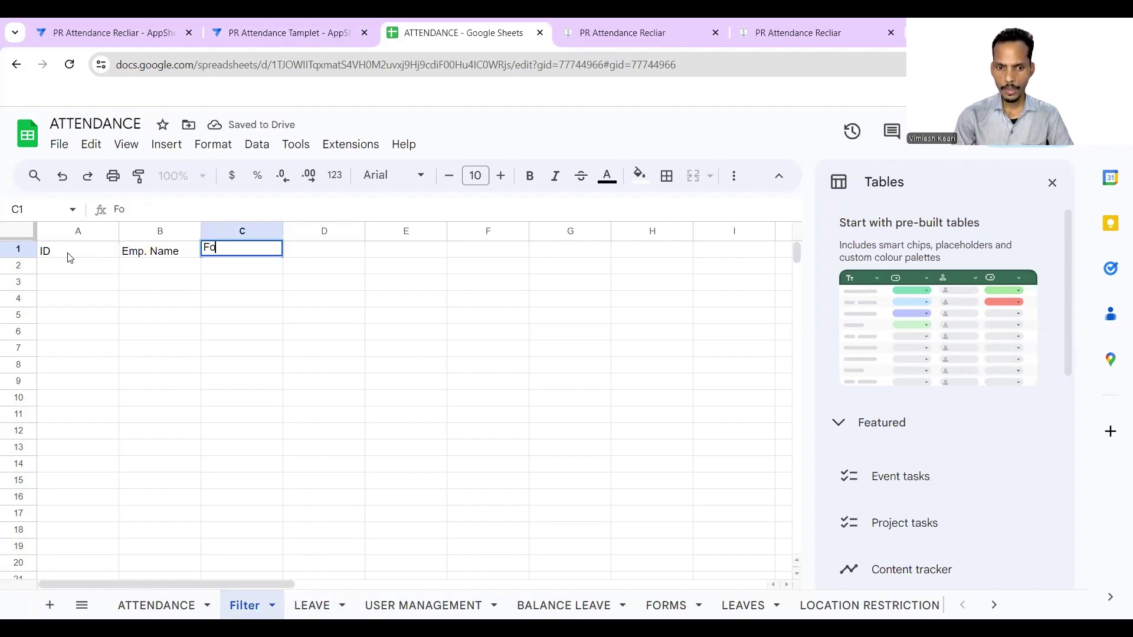
{"action": "key", "text": "Tab"}
{"action": "type", "text": "To"}
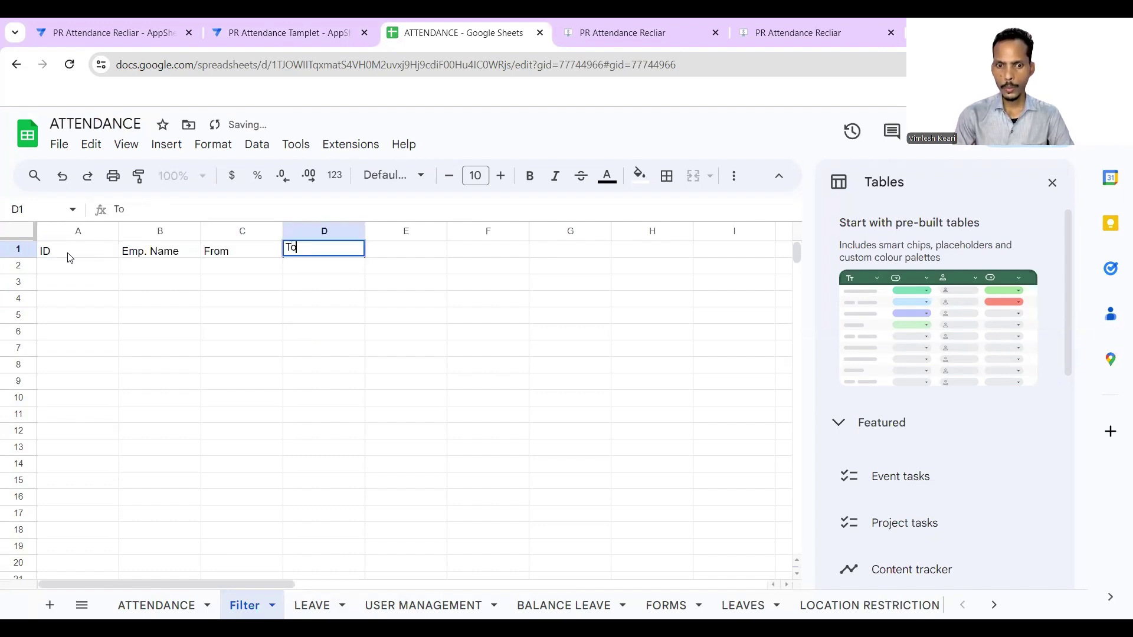
{"action": "key", "text": "Return"}
{"action": "key", "text": "Up"}
{"action": "key", "text": "Right"}
{"action": "key", "text": "Right"}
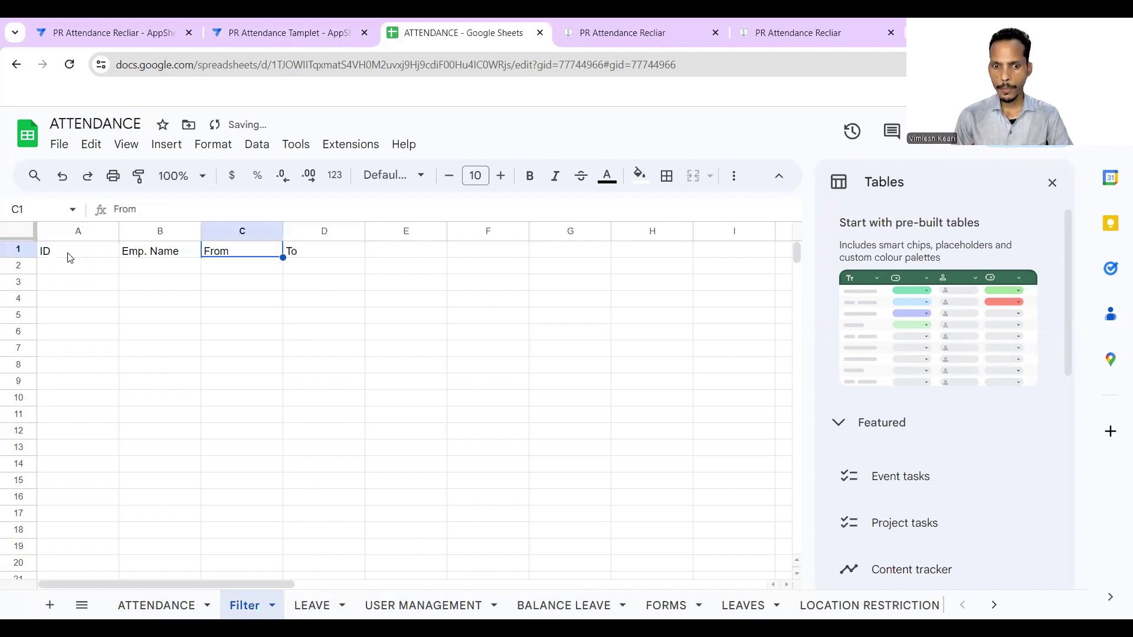
{"action": "key", "text": "Right"}
{"action": "key", "text": "Right"}
{"action": "key", "text": "Right"}
{"action": "key", "text": "Left"}
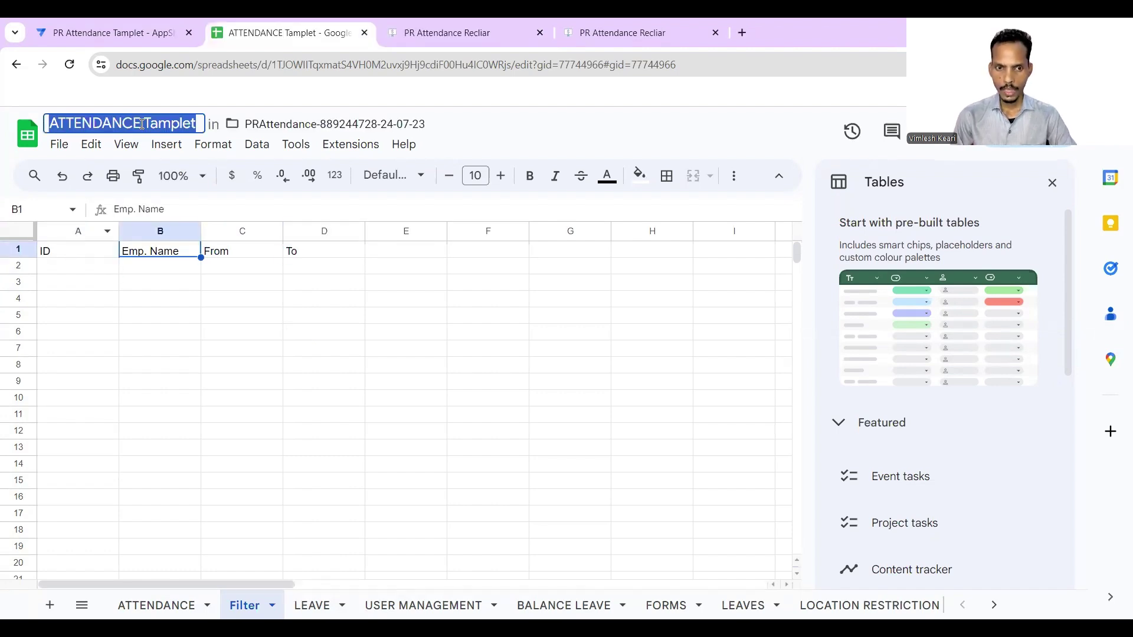
Add the Filter sheet of ATTENDANCE Tamplet as a new table, leaving out LOCATION RESTRICTION.
{"action": "left_click", "coordinate": [110, 36]}
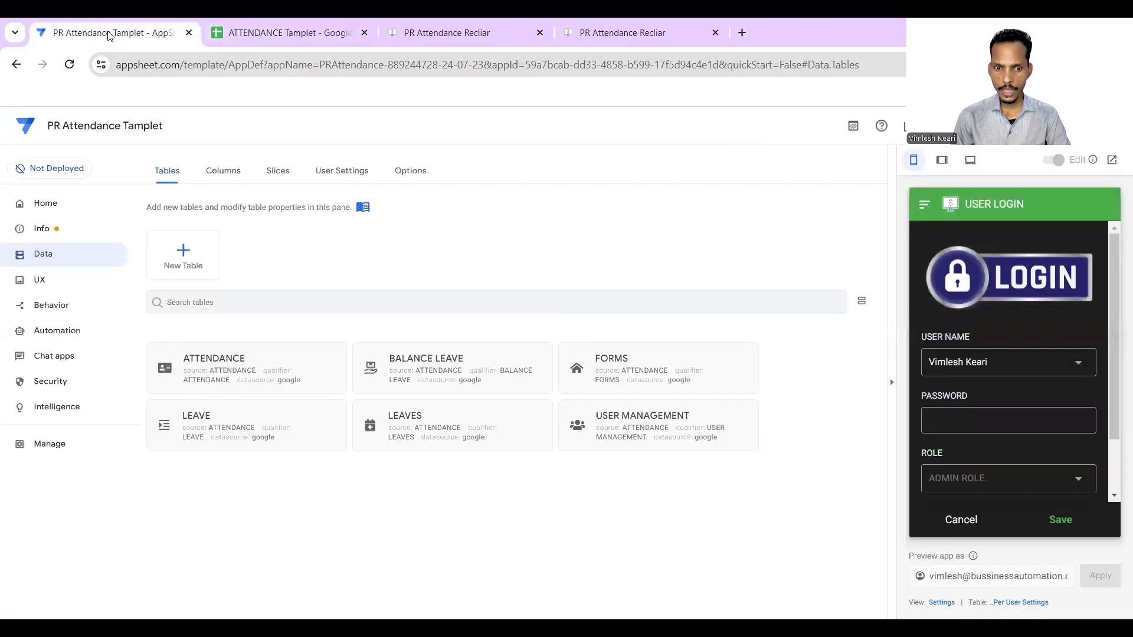
{"action": "left_click", "coordinate": [201, 249]}
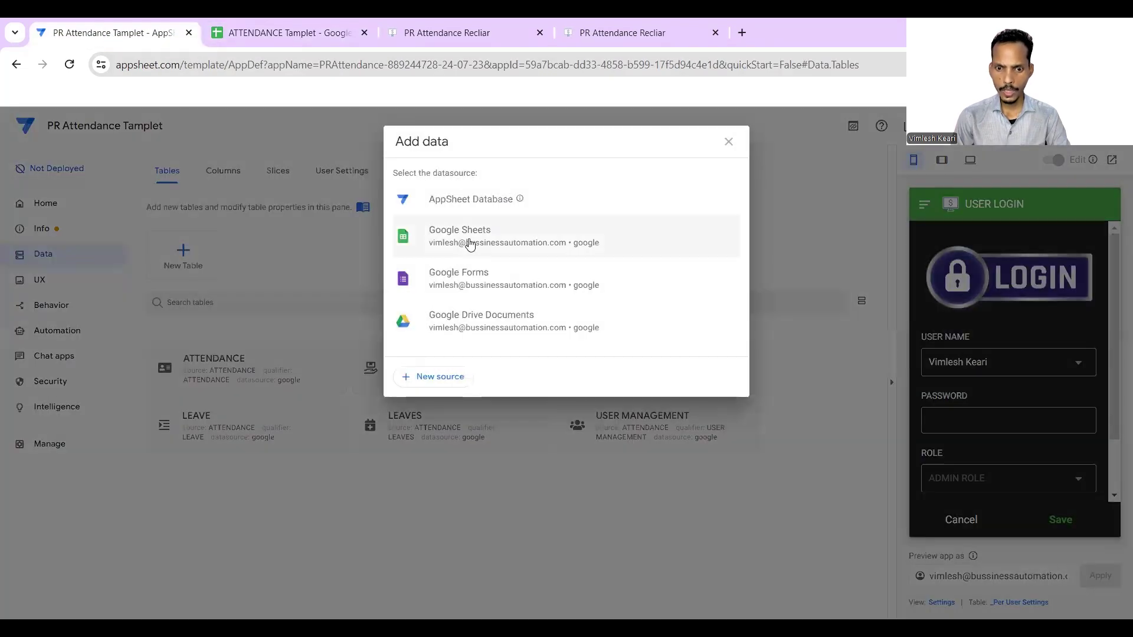
{"action": "left_click", "coordinate": [468, 242]}
{"action": "type", "text": "ATTENDANCE Tamplet"}
{"action": "key", "text": "Return"}
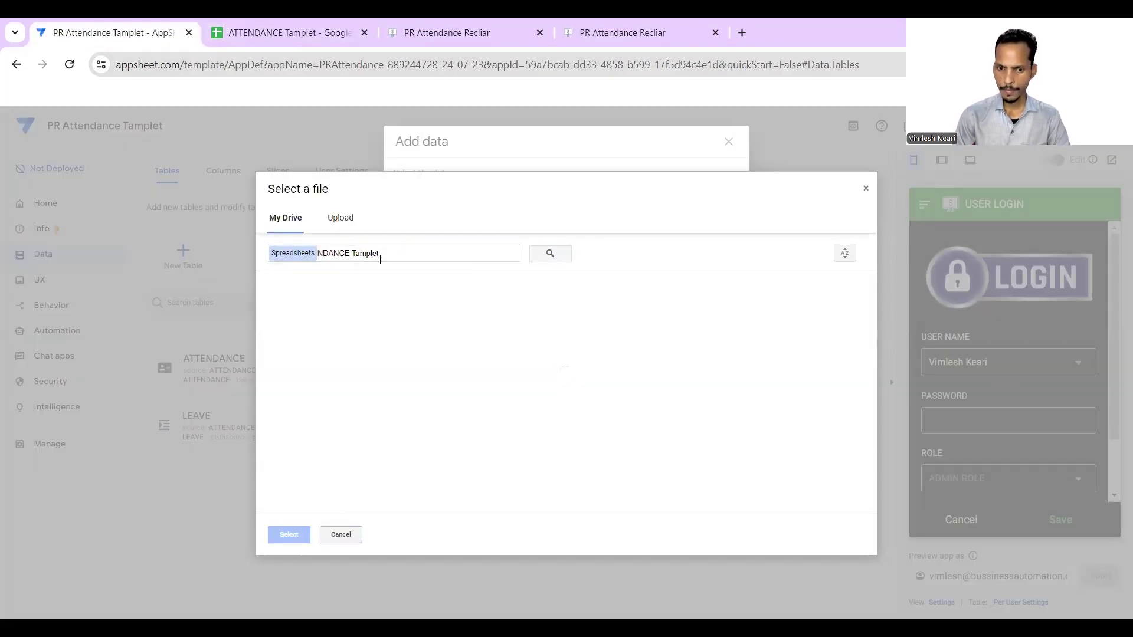
{"action": "left_click", "coordinate": [357, 311]}
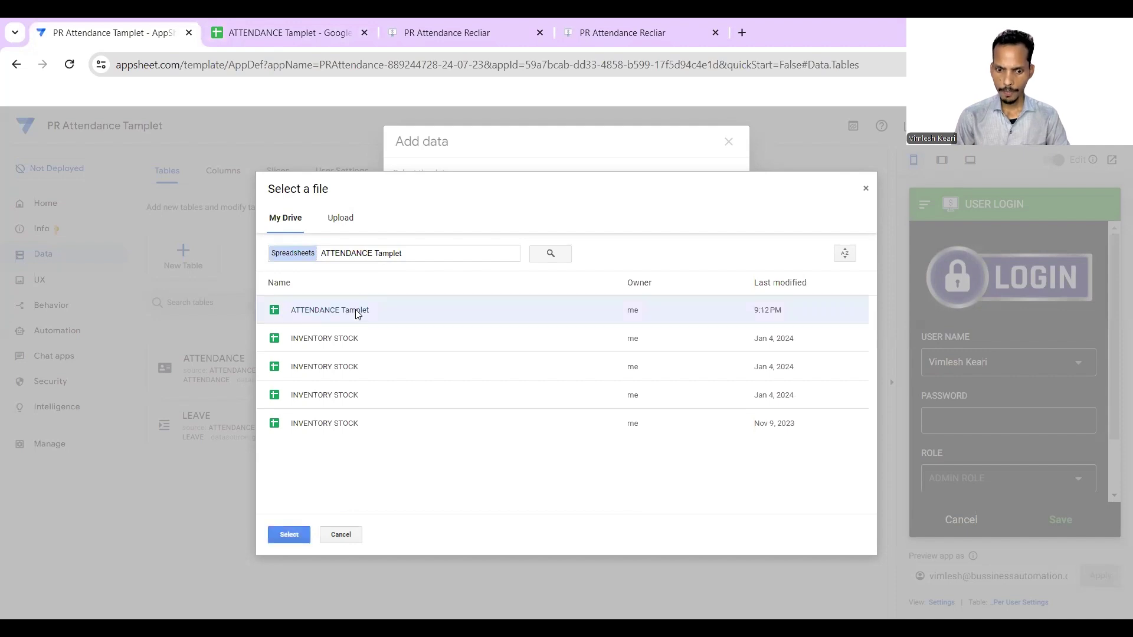
{"action": "left_click", "coordinate": [298, 527]}
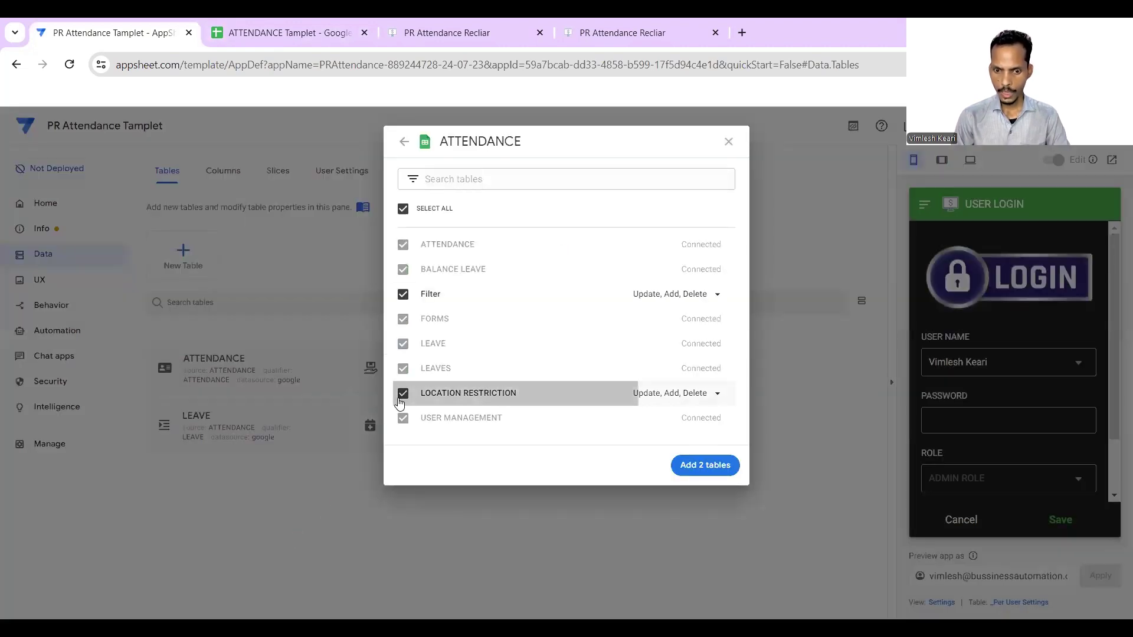
{"action": "left_click", "coordinate": [401, 394]}
{"action": "left_click", "coordinate": [706, 464]}
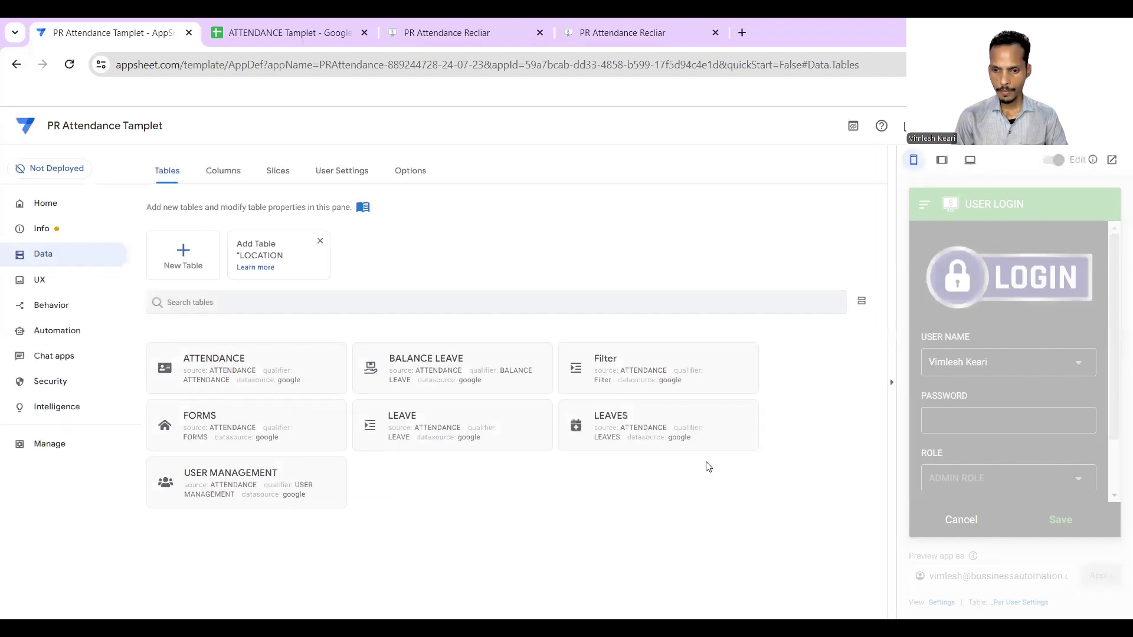
{"action": "left_click", "coordinate": [637, 366]}
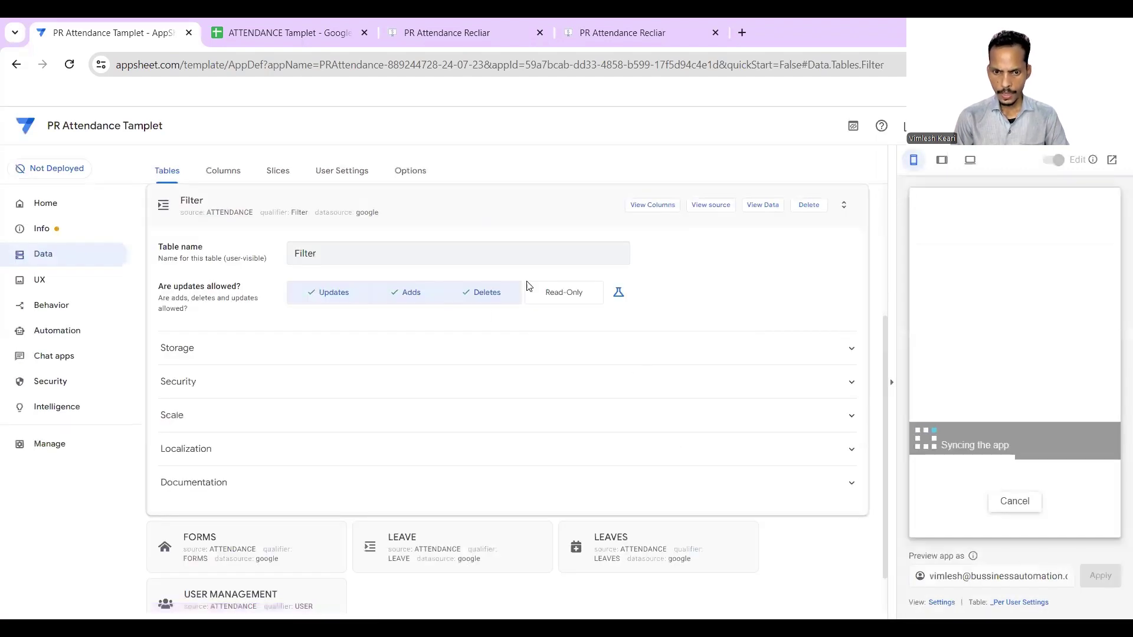
Change the Filter table's From and To column types to Date.
{"action": "left_click", "coordinate": [665, 207]}
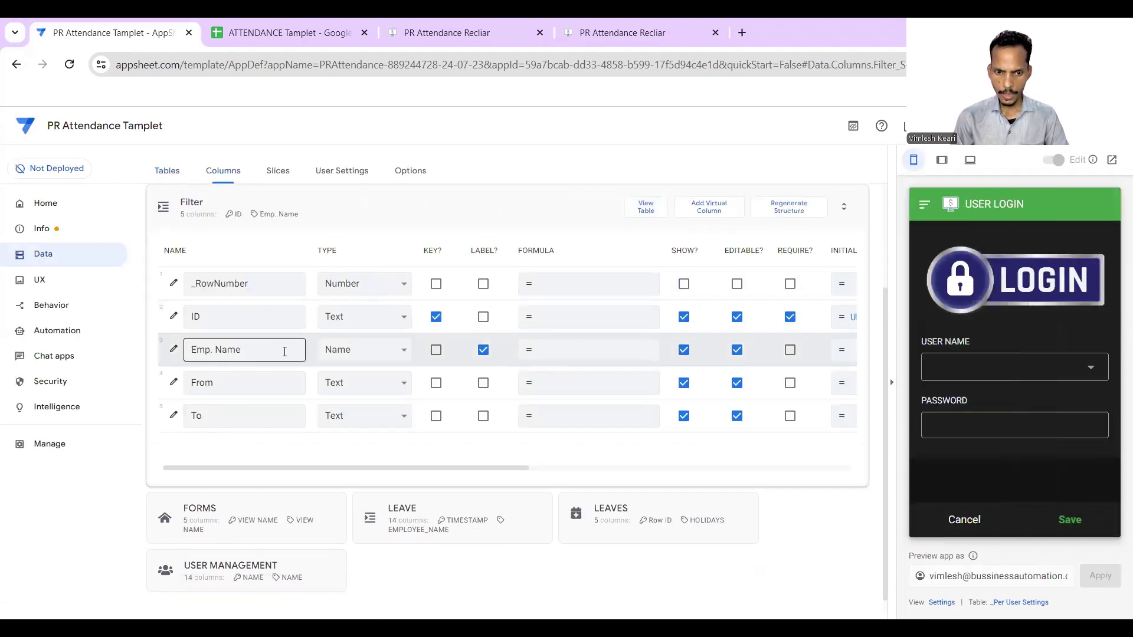
{"action": "left_click", "coordinate": [351, 385]}
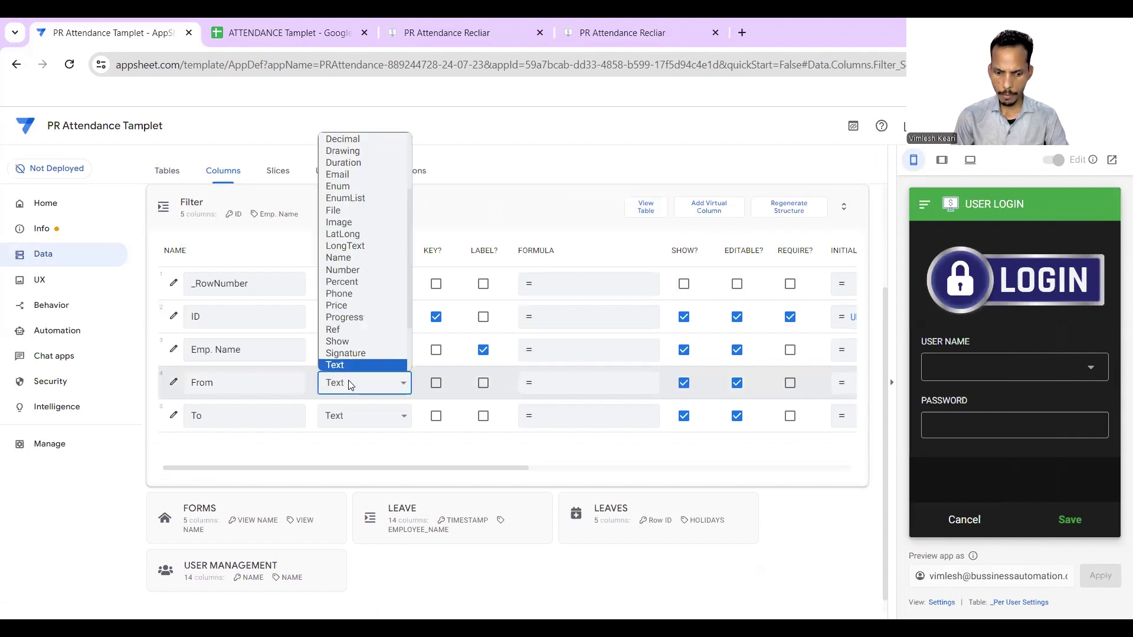
{"action": "key", "text": "d"}
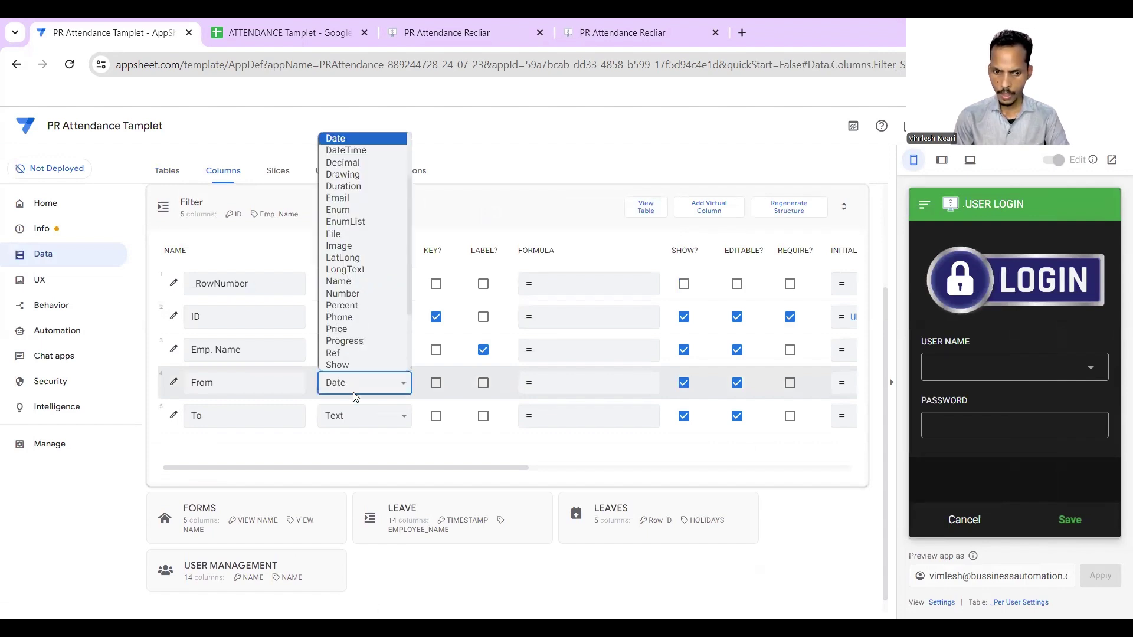
{"action": "key", "text": "Return"}
{"action": "left_click", "coordinate": [357, 417]}
{"action": "key", "text": "d"}
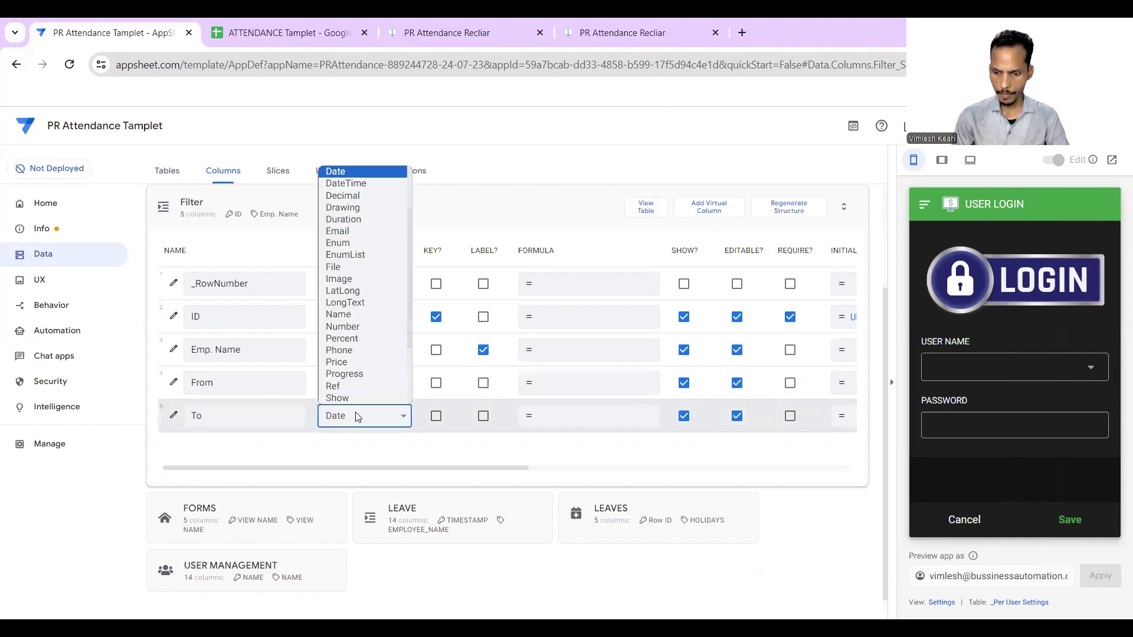
{"action": "key", "text": "Return"}
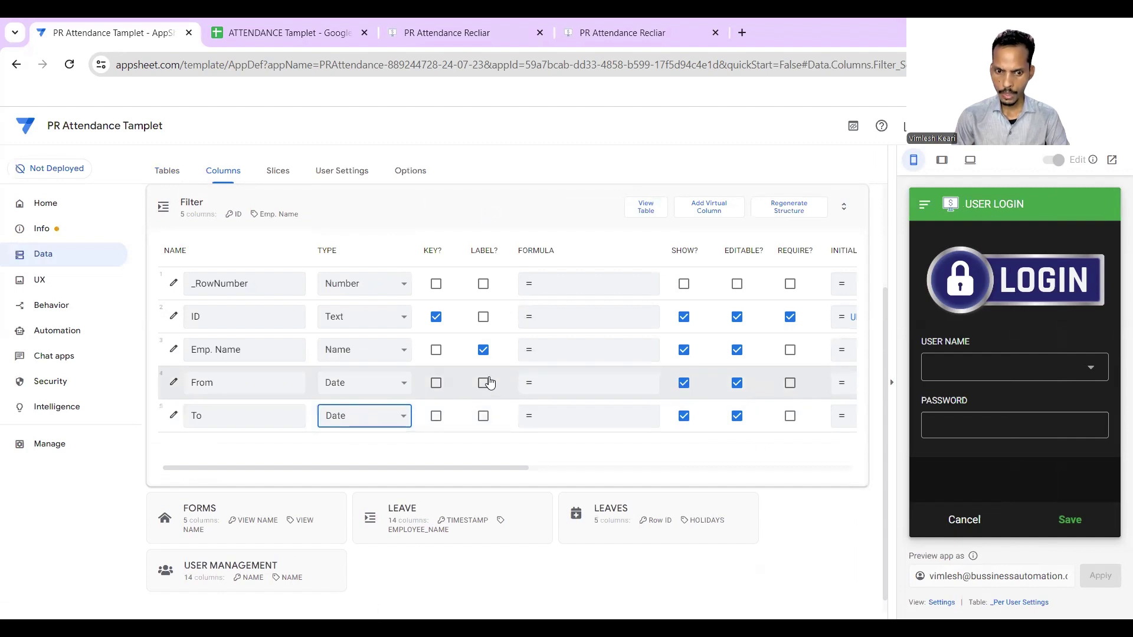
{"action": "left_click", "coordinate": [522, 356]}
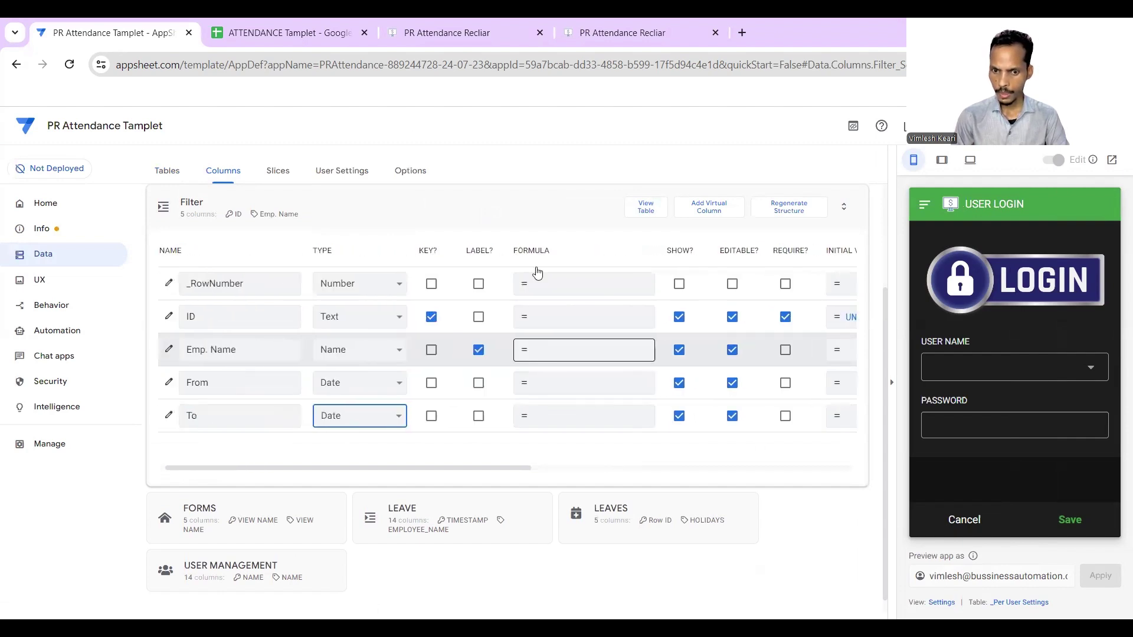
{"action": "left_click", "coordinate": [534, 204]}
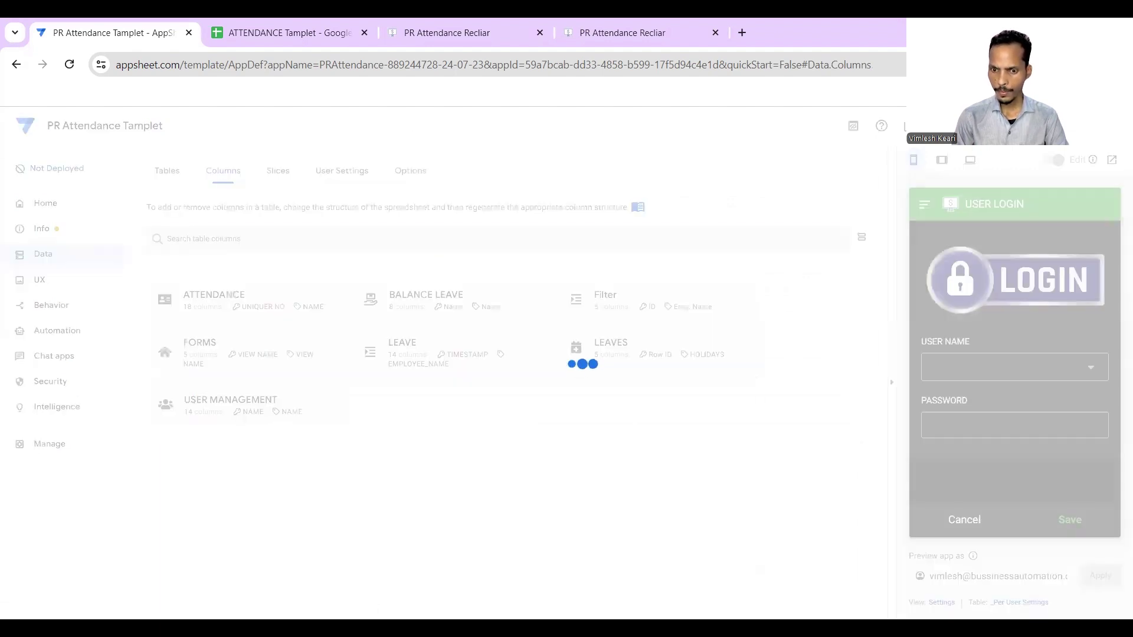
{"action": "left_click", "coordinate": [695, 312]}
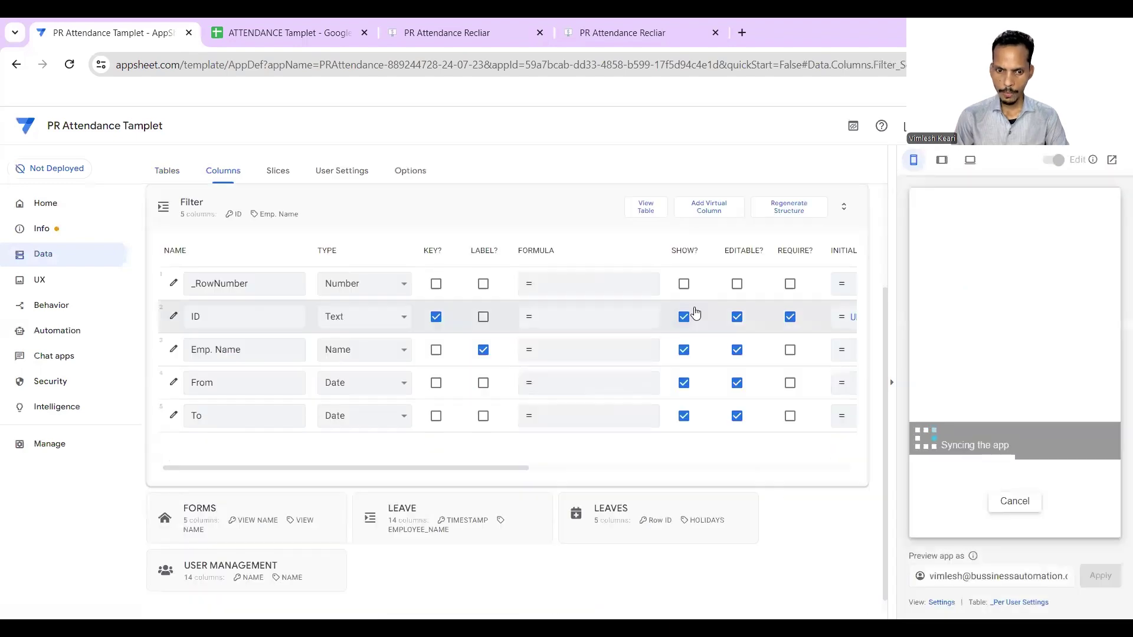
Make the Emp. Name column an EnumList with Text as its base type.
{"action": "left_click", "coordinate": [173, 351]}
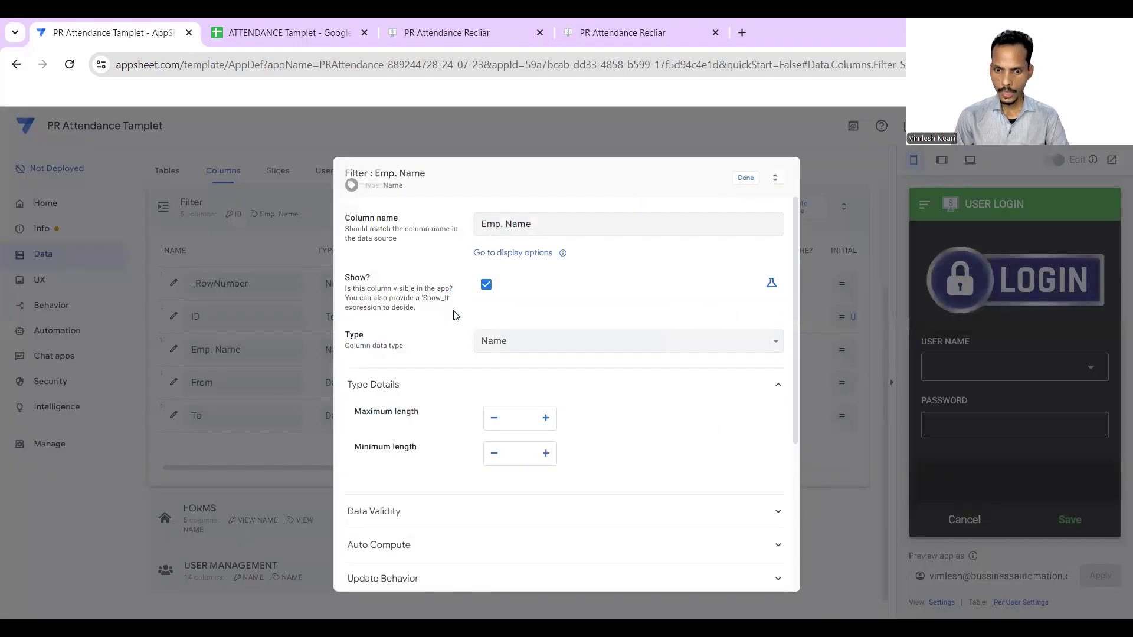
{"action": "left_click", "coordinate": [515, 342]}
{"action": "scroll", "coordinate": [511, 413], "scroll_direction": "down", "scroll_amount": 1}
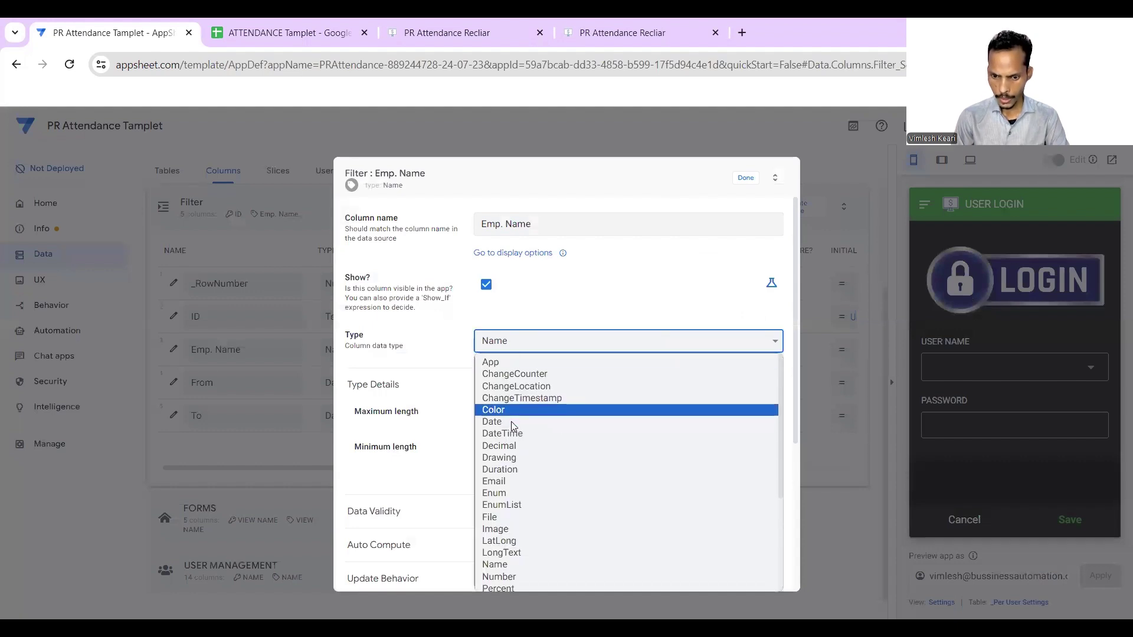
{"action": "left_click", "coordinate": [505, 506]}
{"action": "scroll", "coordinate": [576, 444], "scroll_direction": "down", "scroll_amount": 1}
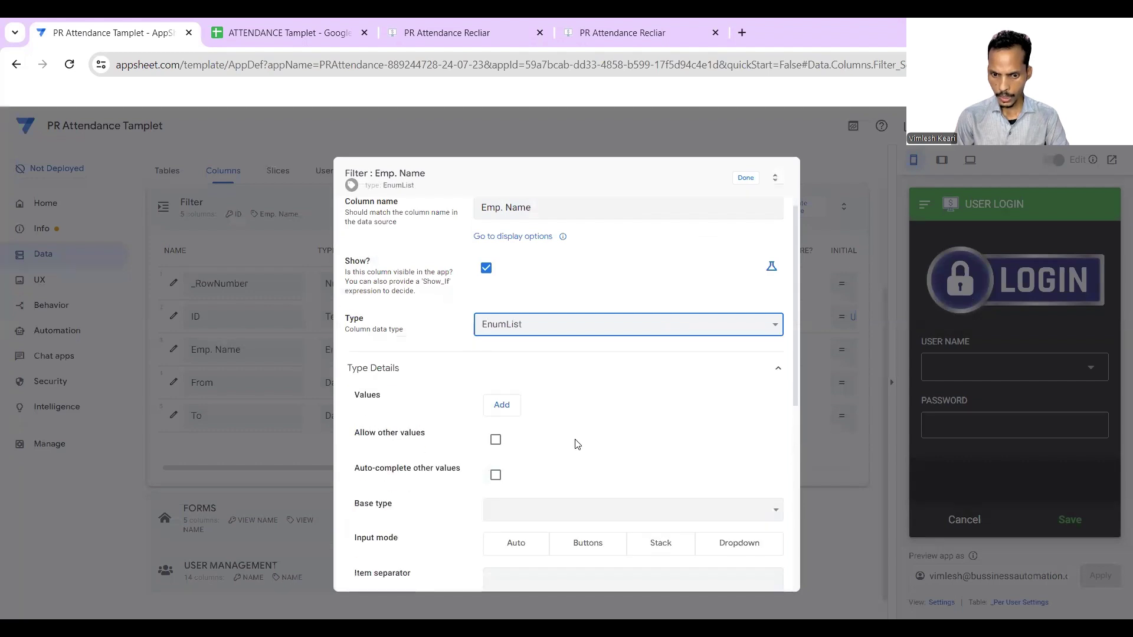
{"action": "scroll", "coordinate": [577, 444], "scroll_direction": "down", "scroll_amount": 1}
{"action": "left_click", "coordinate": [576, 443]}
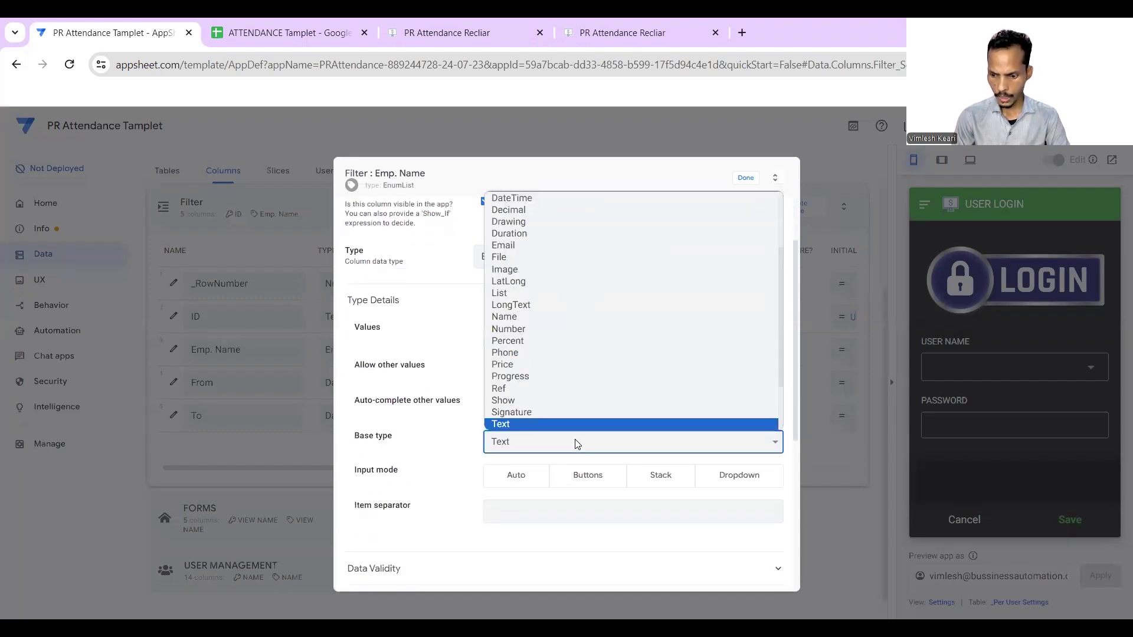
{"action": "left_click", "coordinate": [577, 444]}
{"action": "scroll", "coordinate": [577, 444], "scroll_direction": "down", "scroll_amount": 2}
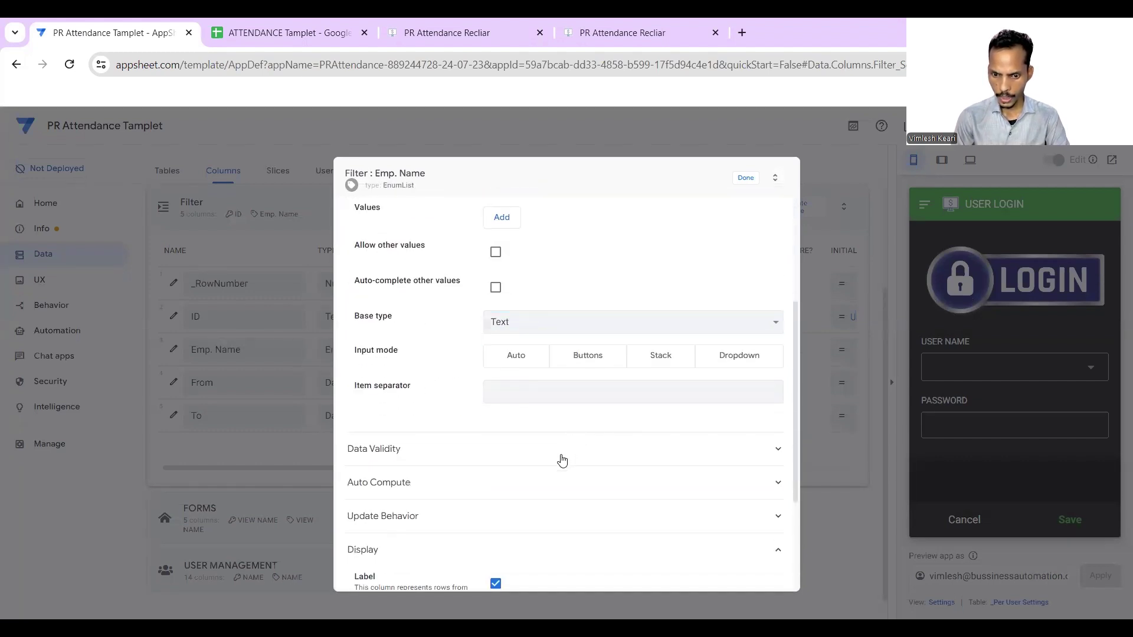
Start the Valid If expression with select( and check the USER MANAGEMENT sheet's columns.
{"action": "left_click", "coordinate": [563, 450]}
{"action": "left_click", "coordinate": [564, 484]}
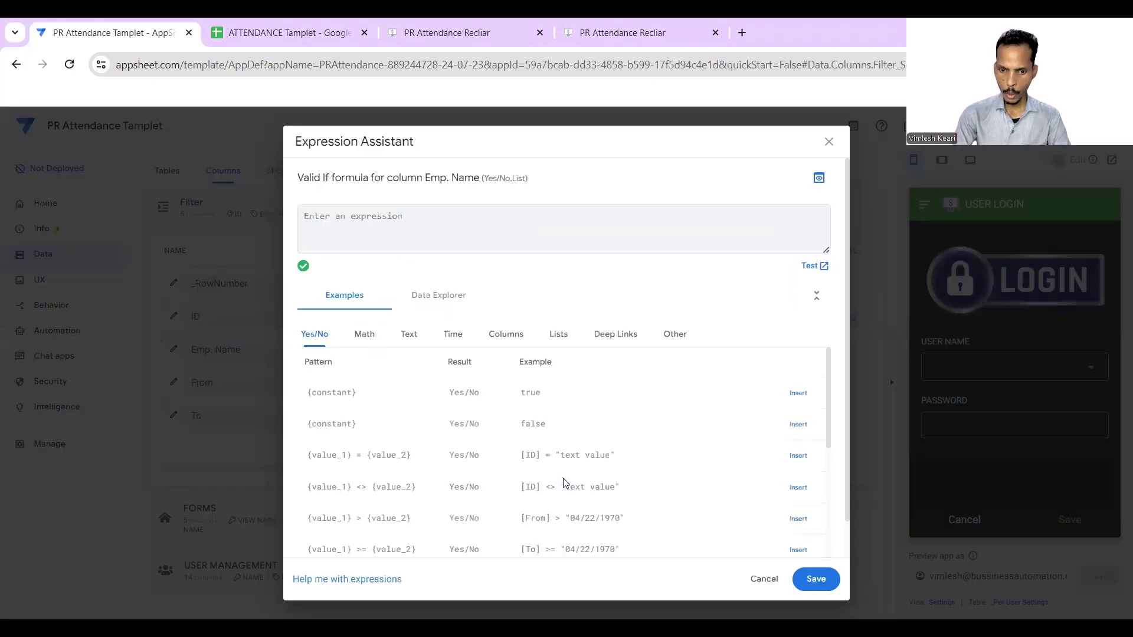
{"action": "type", "text": "sel"}
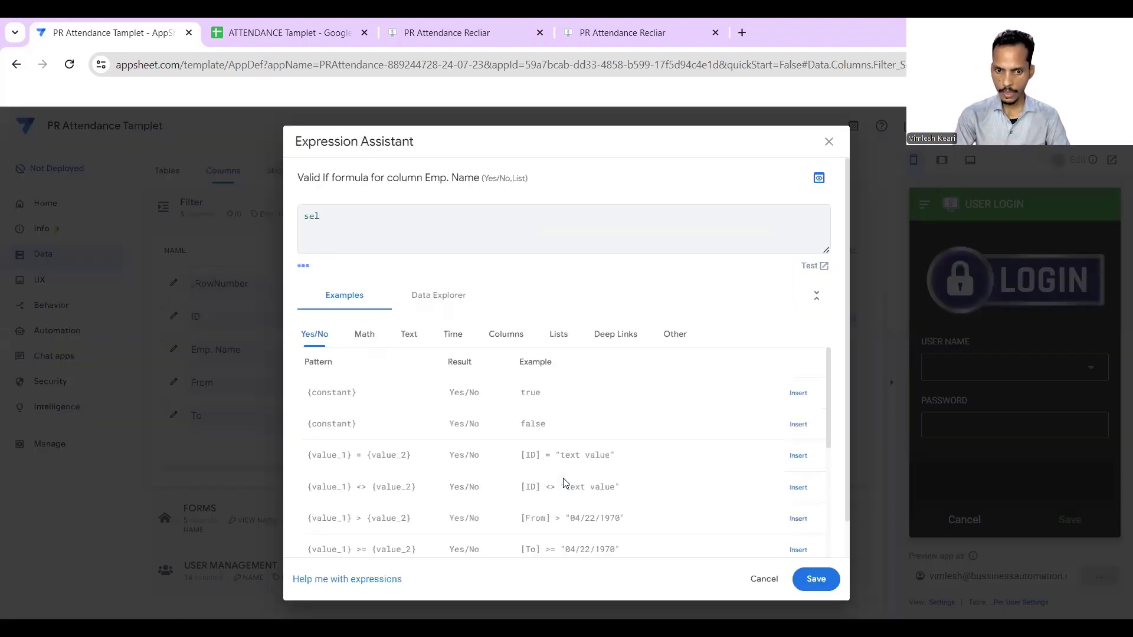
{"action": "type", "text": "ect"}
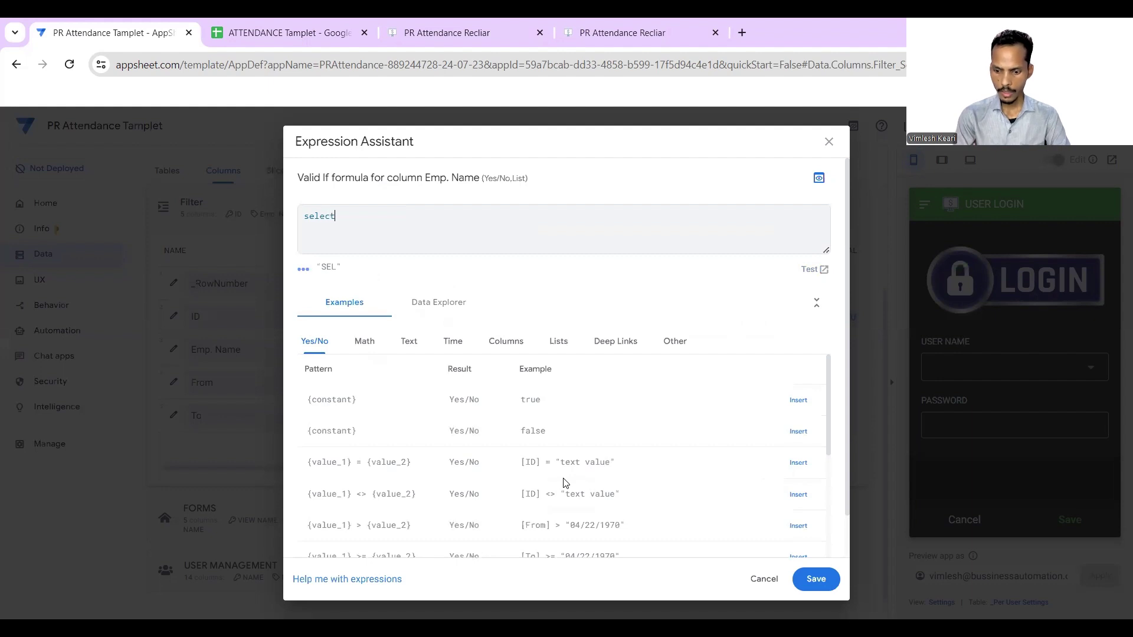
{"action": "type", "text": "("}
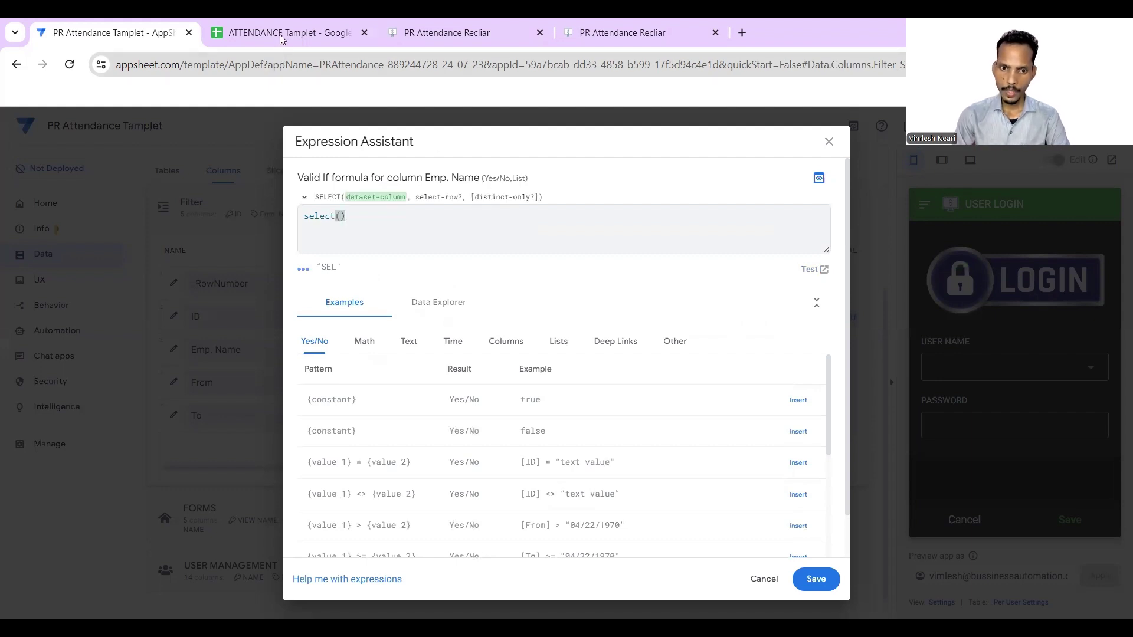
{"action": "left_click", "coordinate": [280, 34]}
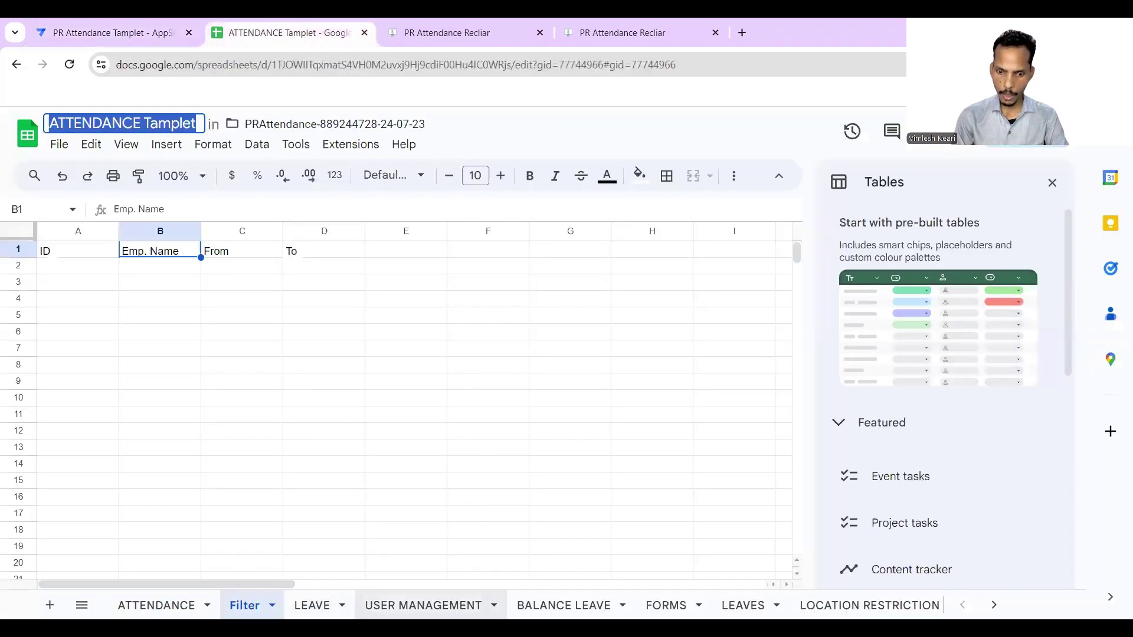
{"action": "double_click", "coordinate": [423, 605]}
{"action": "key", "text": "ctrl+c"}
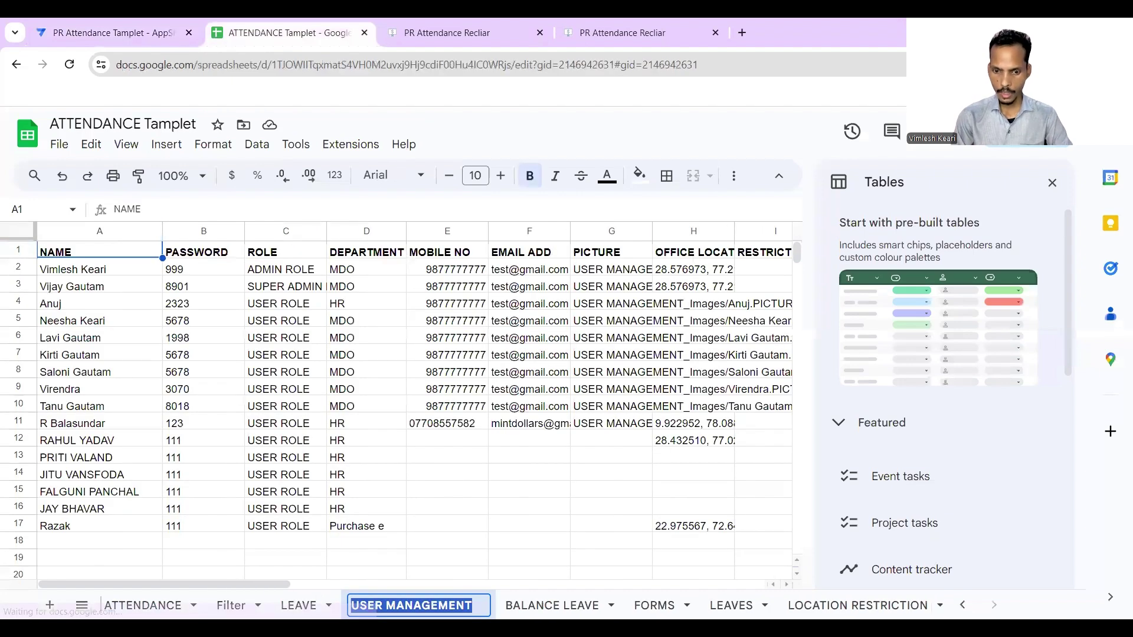
{"action": "left_click", "coordinate": [106, 23]}
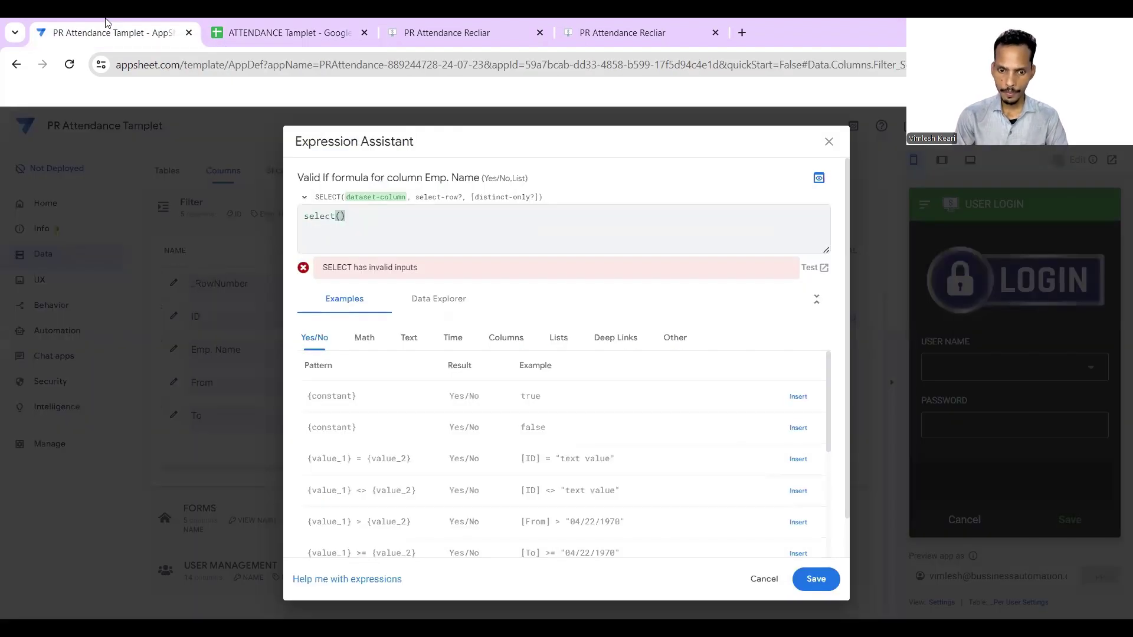
Complete and save the Valid If formula select(USER MANAGEMENT[NAME],true) for Emp. Name.
{"action": "key", "text": "ctrl+v"}
{"action": "type", "text": "["}
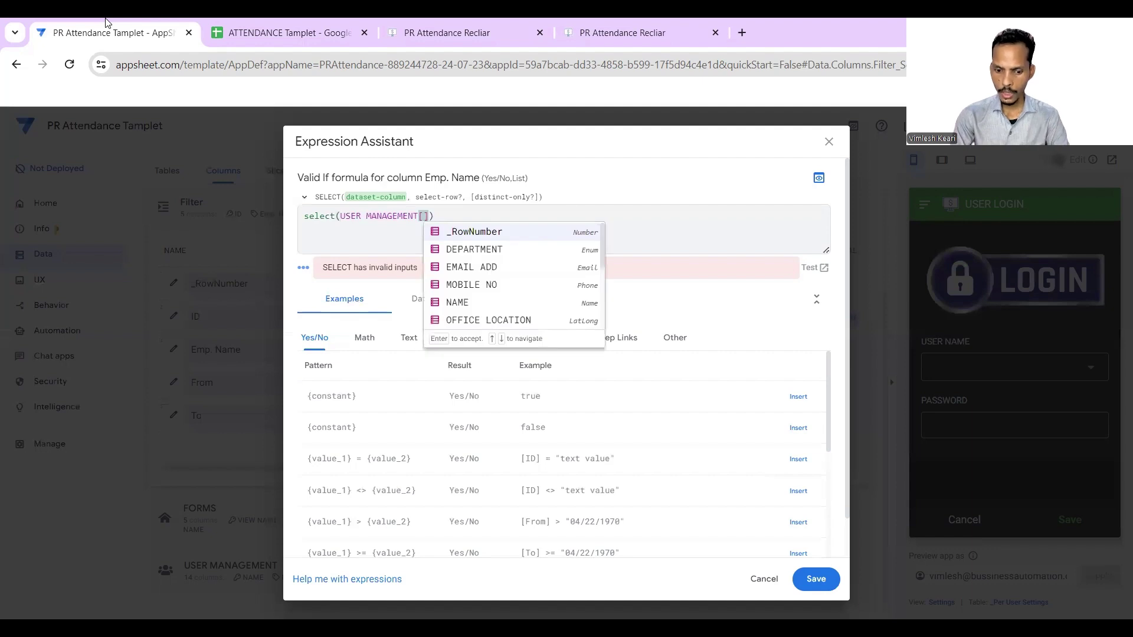
{"action": "type", "text": "na"}
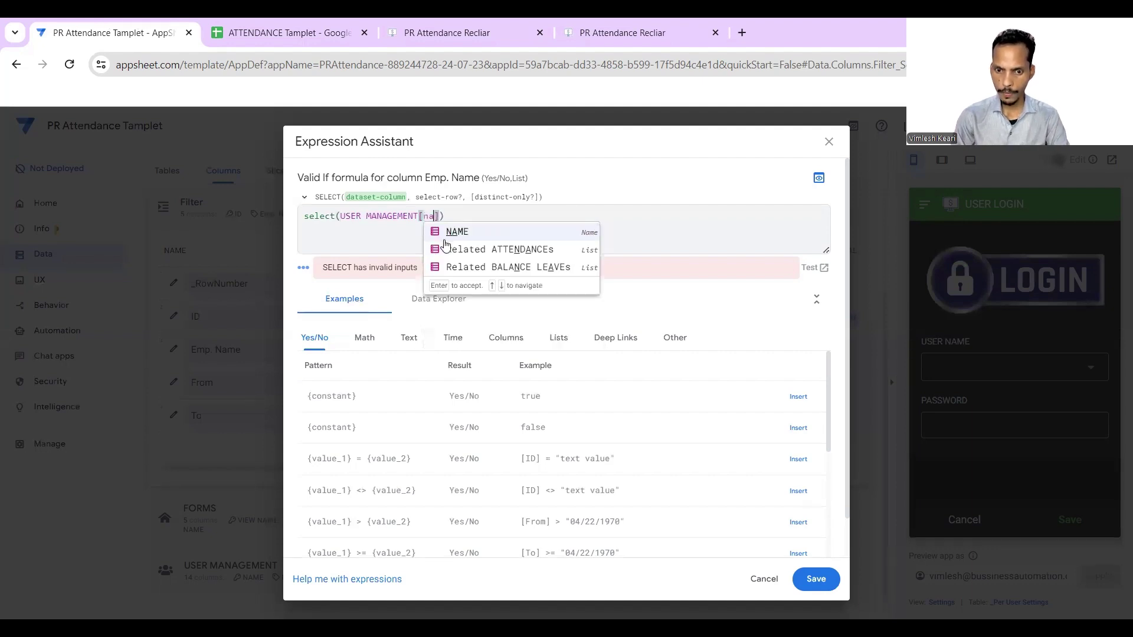
{"action": "left_click", "coordinate": [452, 231]}
{"action": "type", "text": ",t"}
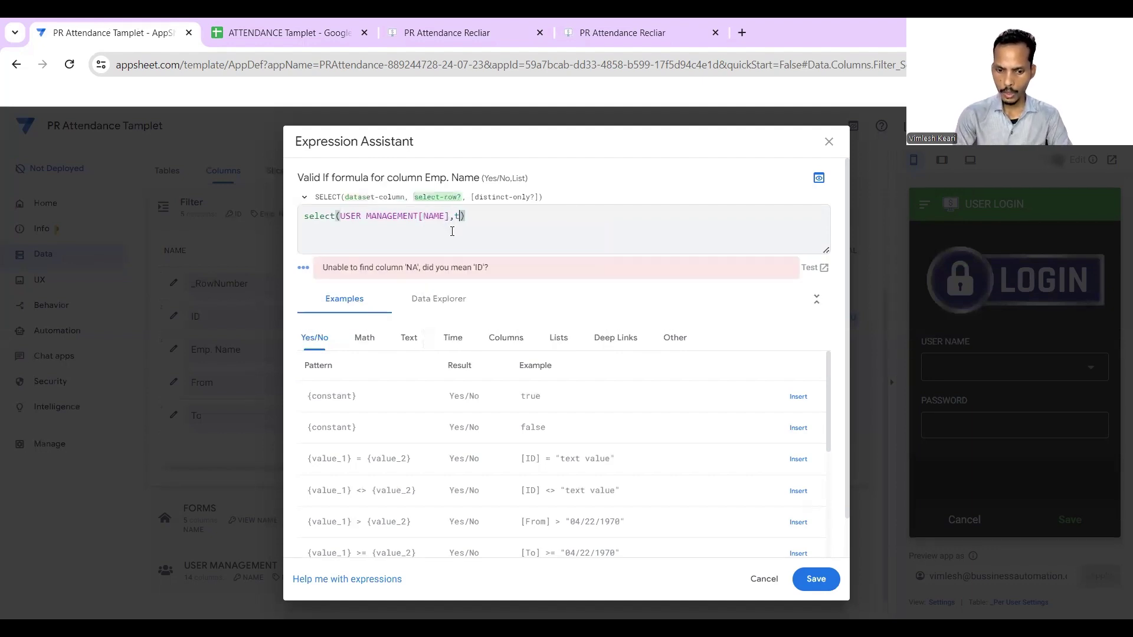
{"action": "type", "text": "rue"}
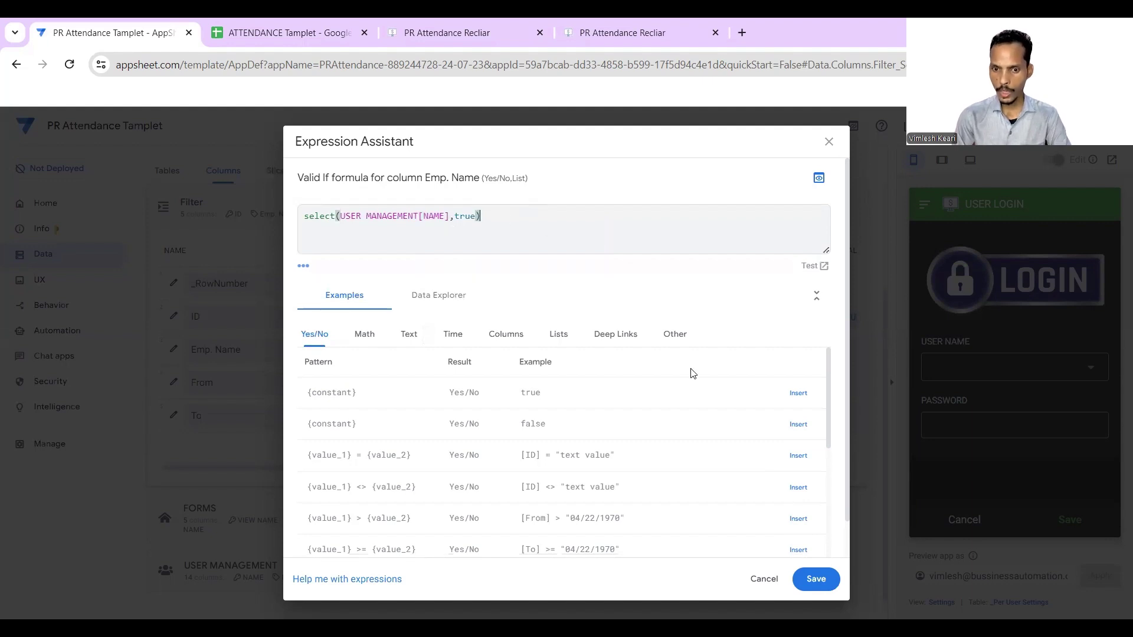
{"action": "left_click", "coordinate": [813, 584]}
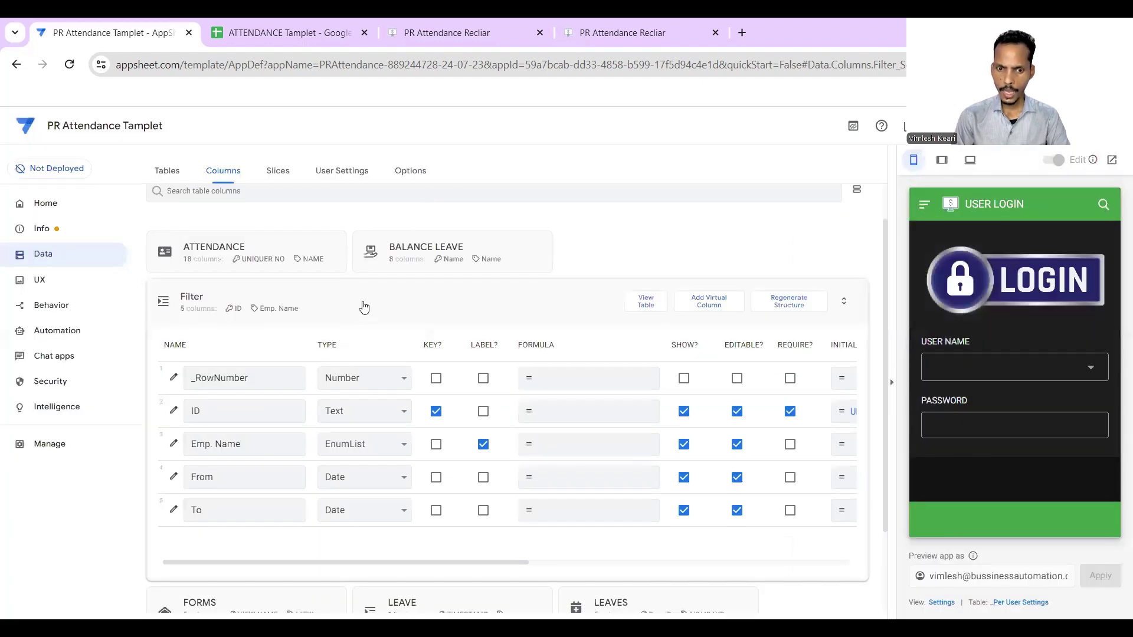
{"action": "left_click", "coordinate": [361, 308]}
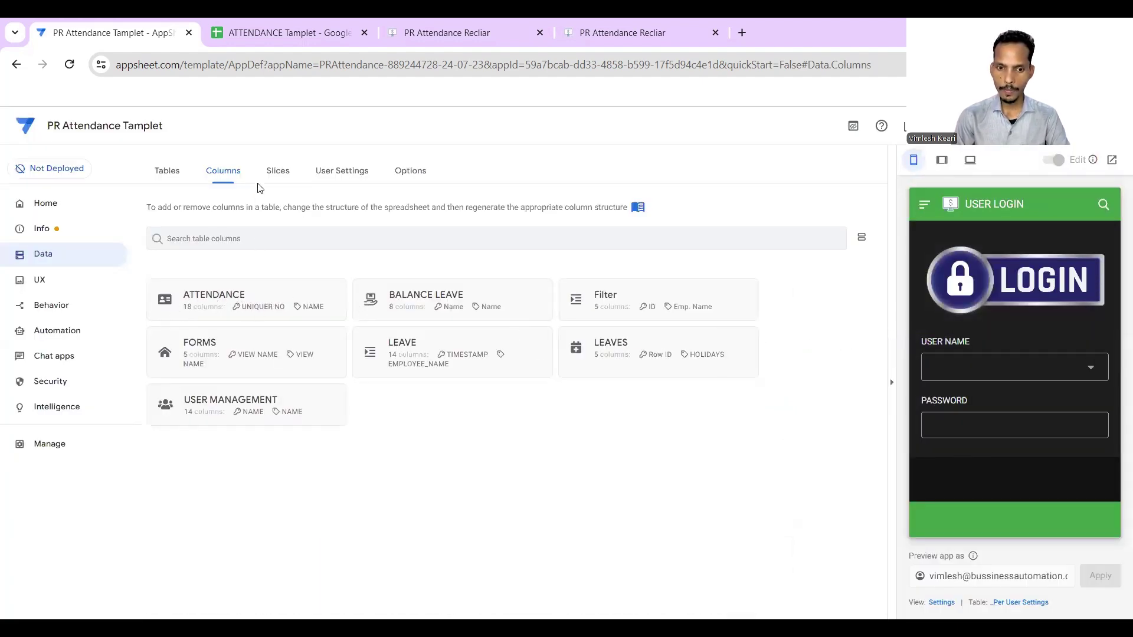
Add a blank slice, rename it 'Attendance Slice', and open its Row filter condition.
{"action": "left_click", "coordinate": [277, 175]}
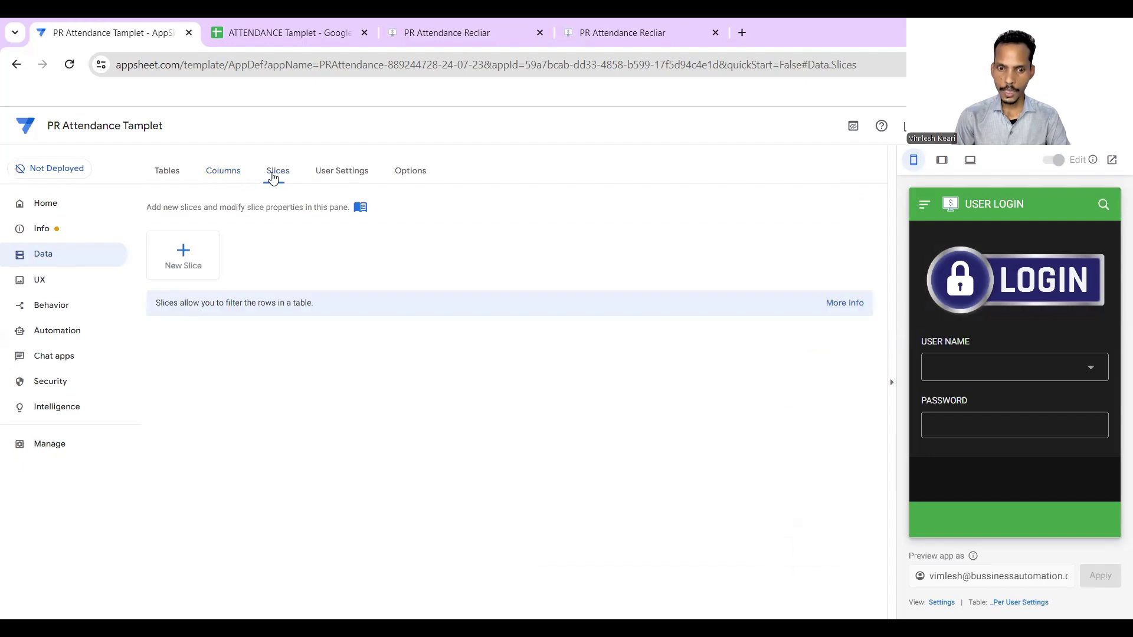
{"action": "left_click", "coordinate": [176, 258]}
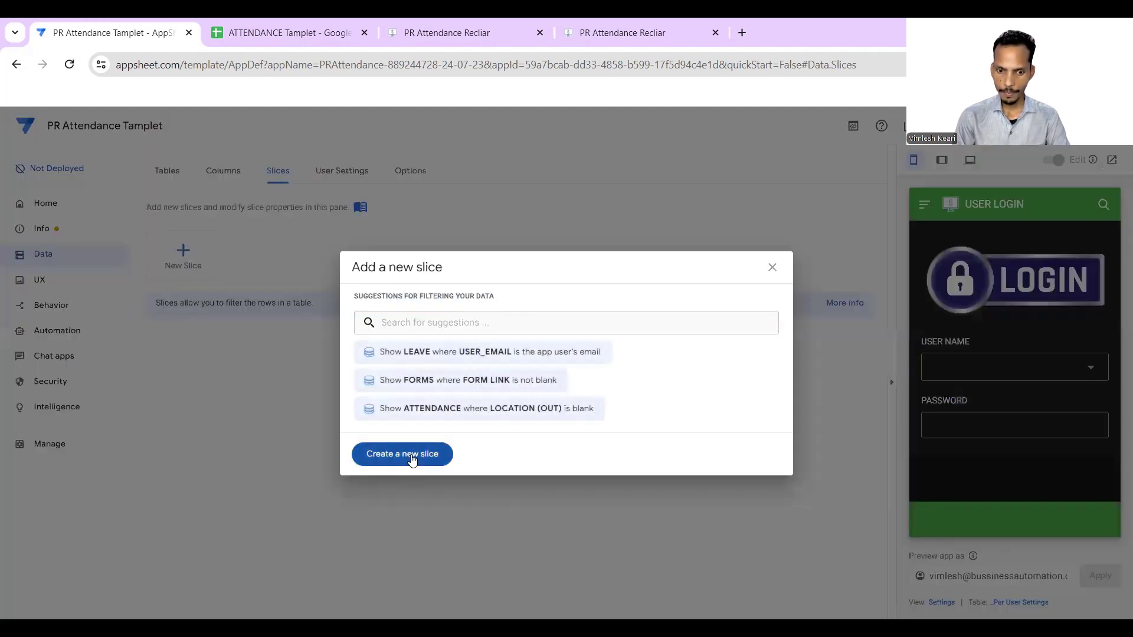
{"action": "left_click", "coordinate": [412, 459]}
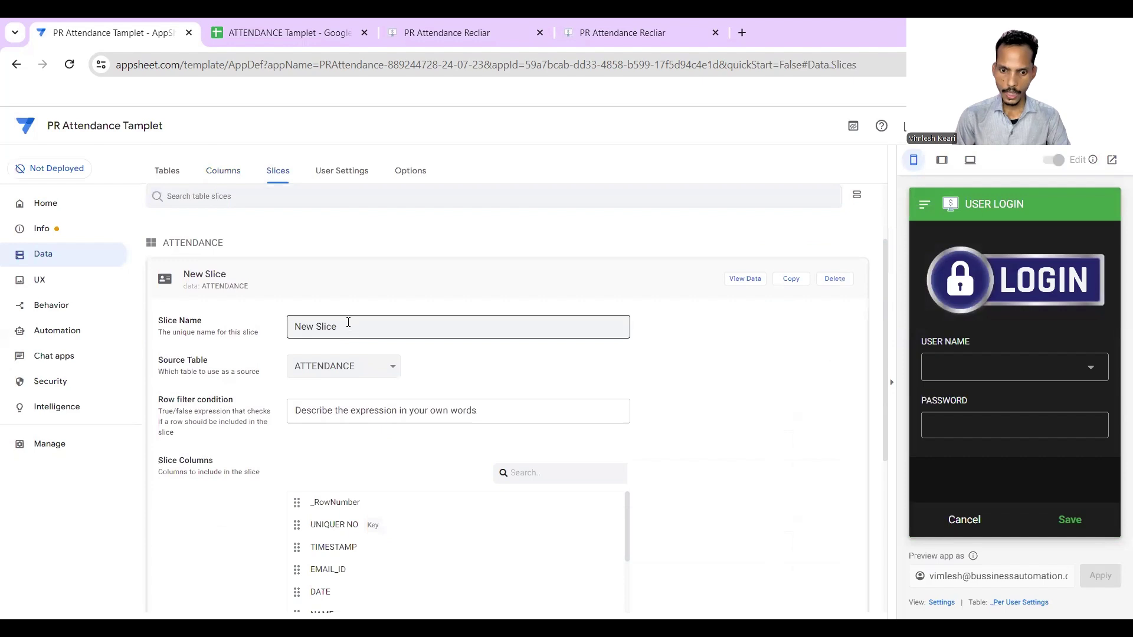
{"action": "triple_click", "coordinate": [348, 326]}
{"action": "key", "text": "BackSpace"}
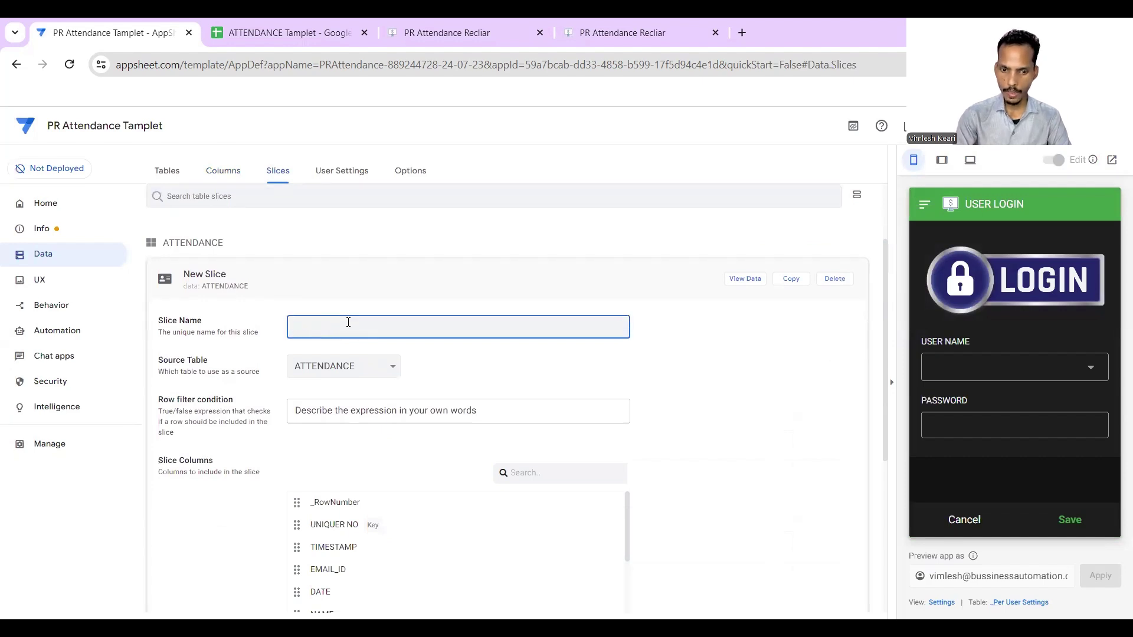
{"action": "type", "text": "Attendanc"}
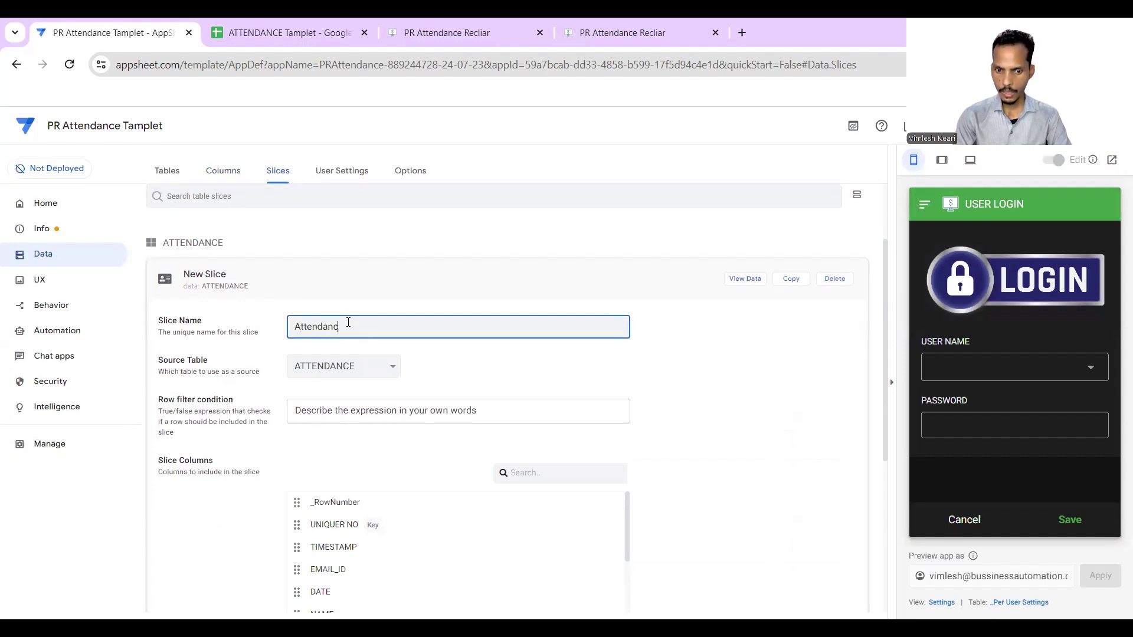
{"action": "type", "text": "e S"}
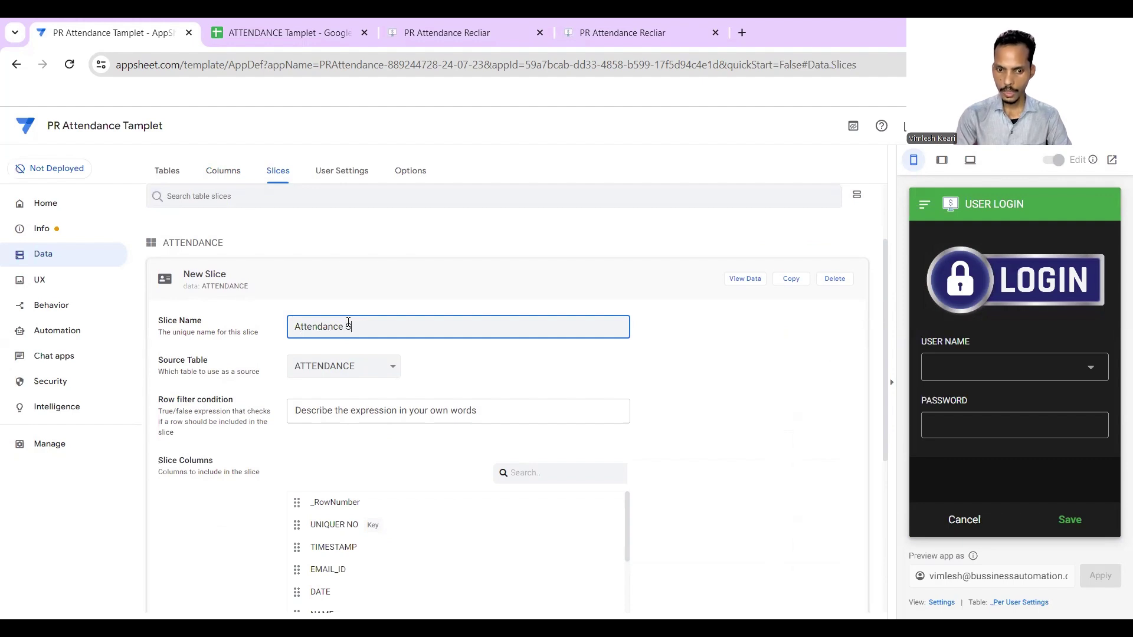
{"action": "type", "text": "lice"}
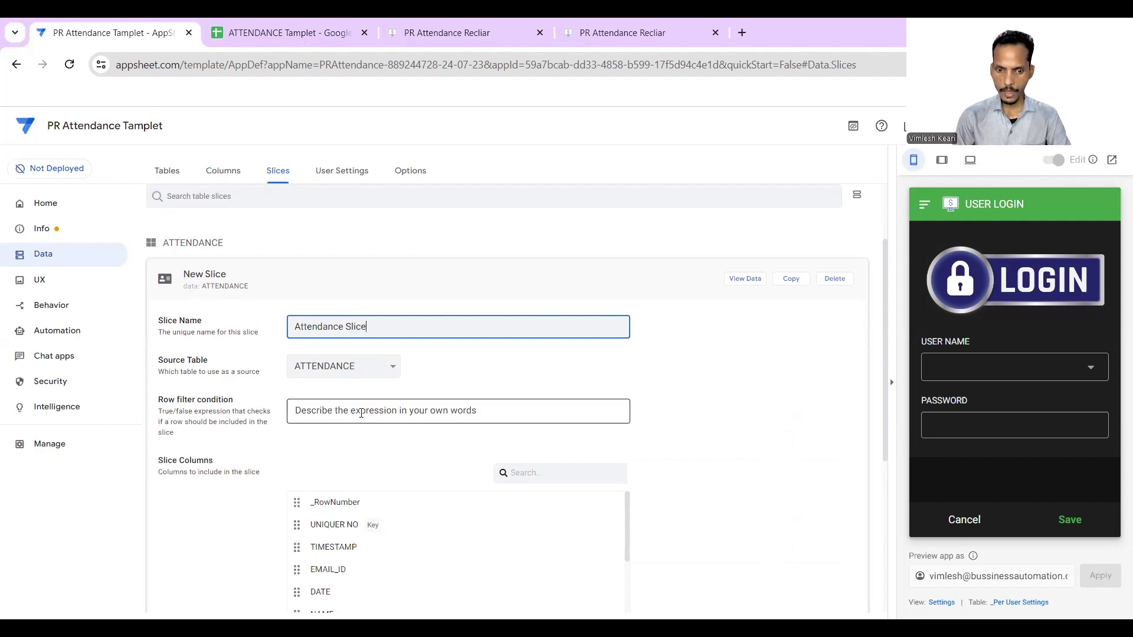
{"action": "left_click", "coordinate": [363, 409]}
{"action": "scroll", "coordinate": [362, 412], "scroll_direction": "down", "scroll_amount": 3}
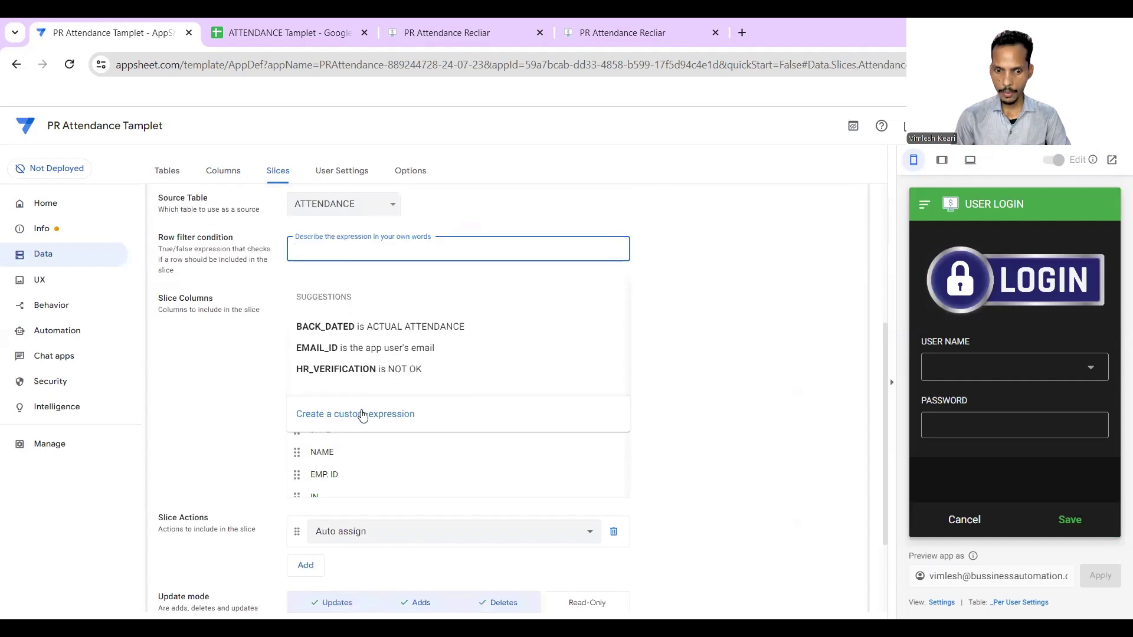
Start a custom row filter expression reading Select(Filter[, checking the Filter sheet's name.
{"action": "left_click", "coordinate": [362, 415]}
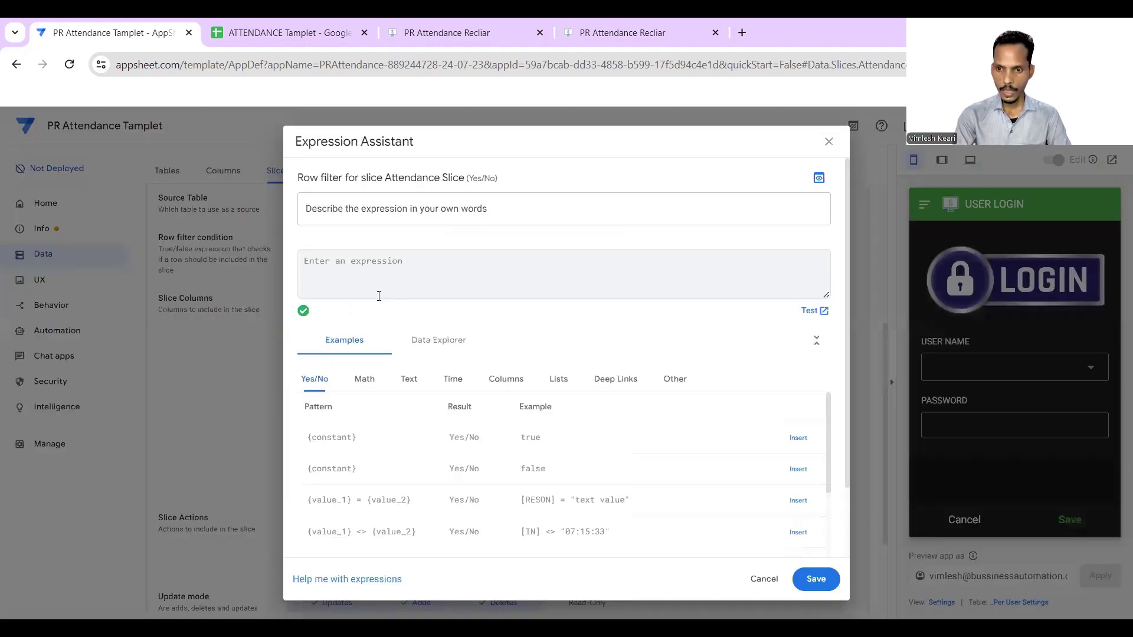
{"action": "type", "text": "Sele"}
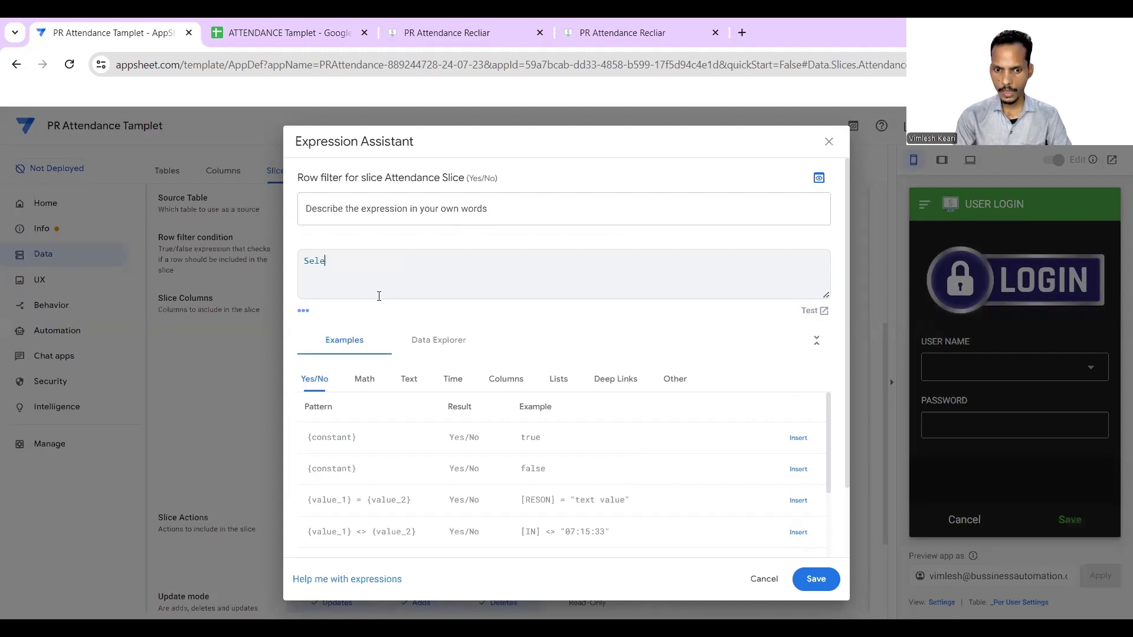
{"action": "type", "text": "ct("}
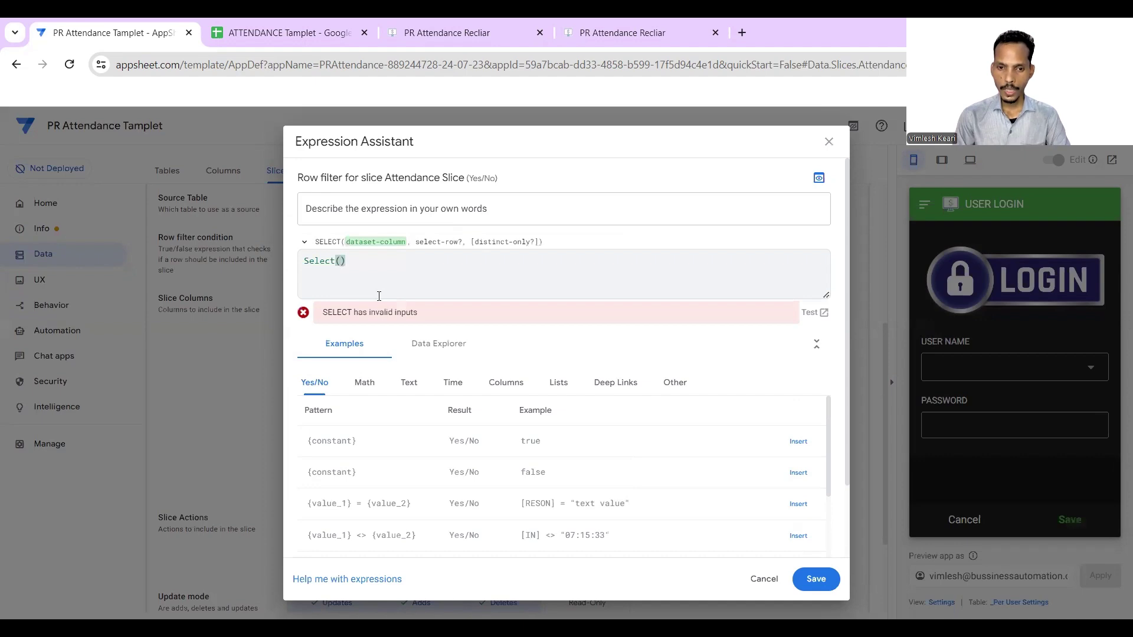
{"action": "left_click", "coordinate": [271, 34]}
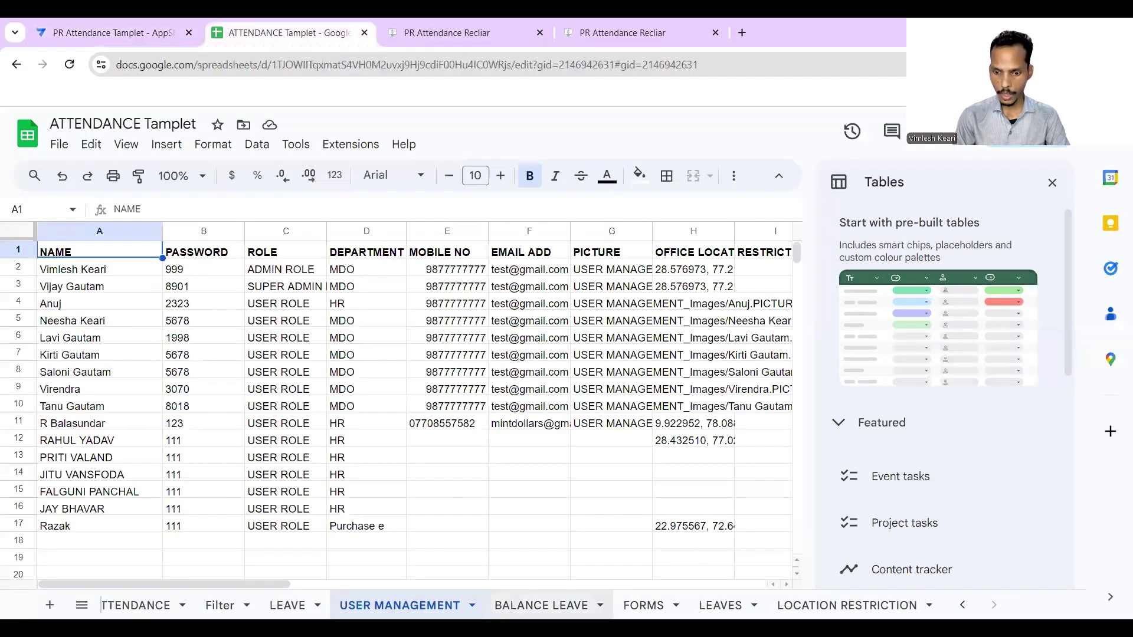
{"action": "scroll", "coordinate": [245, 604], "scroll_direction": "up", "scroll_amount": 1}
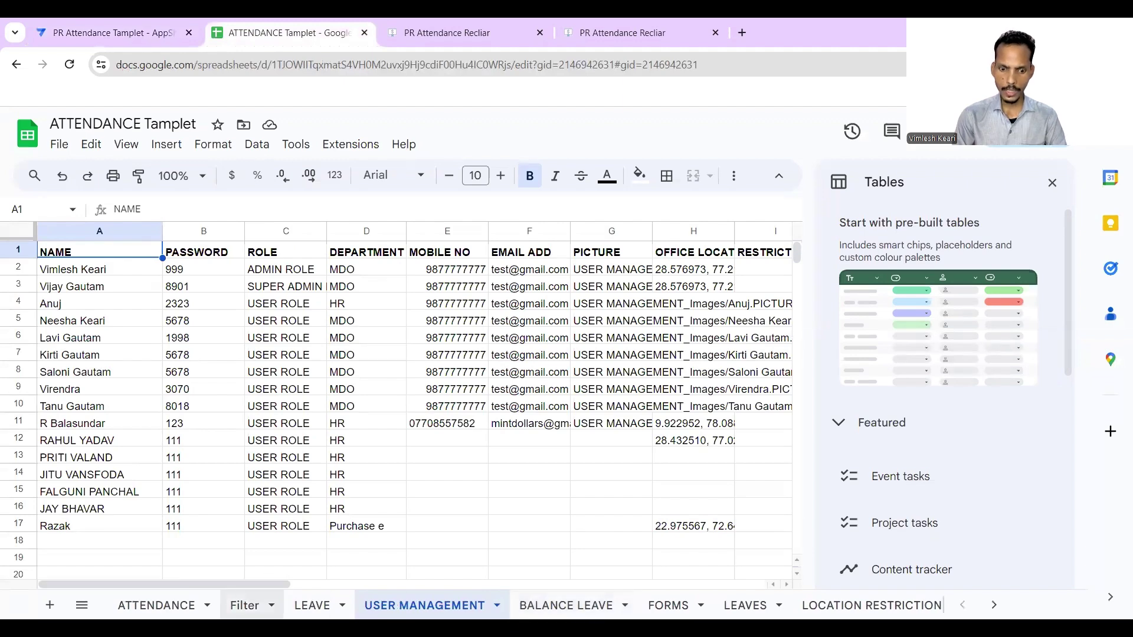
{"action": "double_click", "coordinate": [245, 605]}
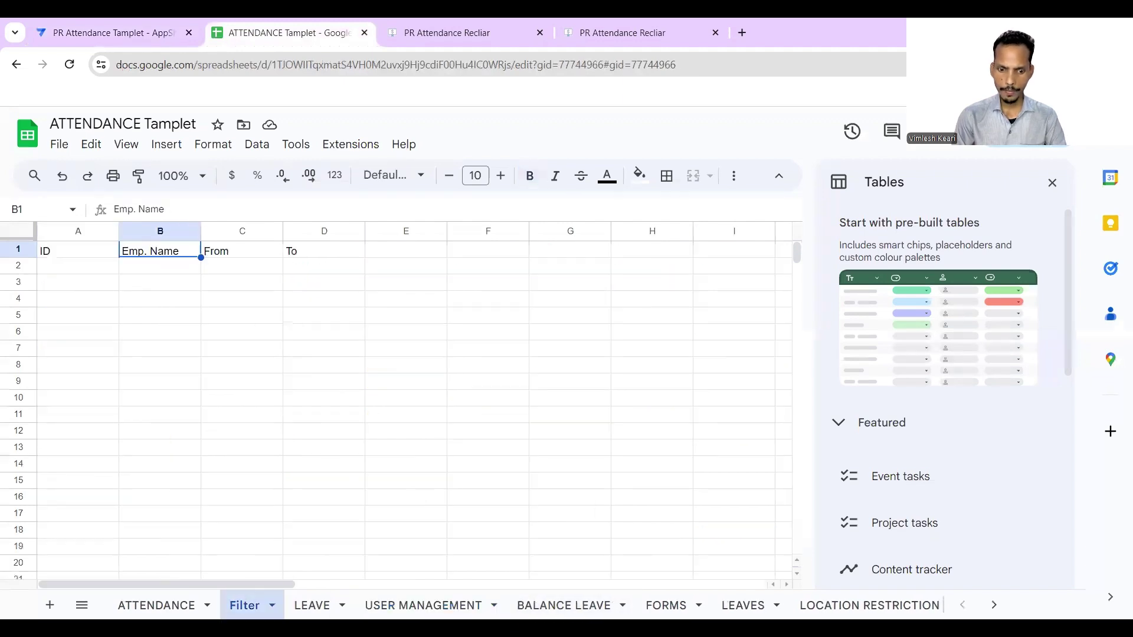
{"action": "left_click", "coordinate": [131, 31]}
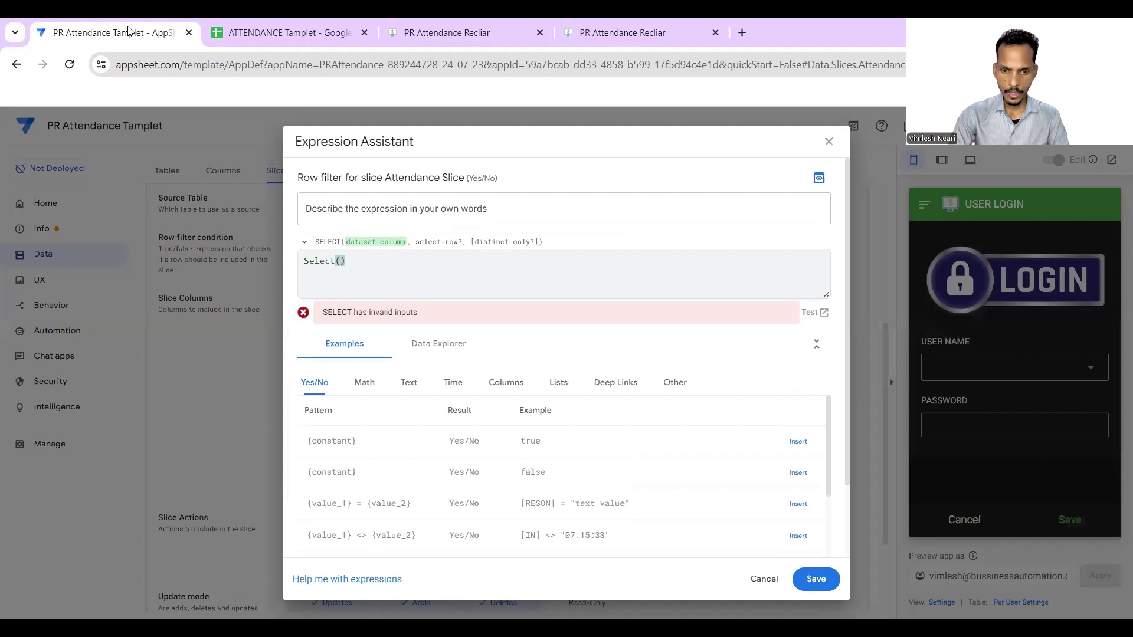
{"action": "type", "text": "Filter["}
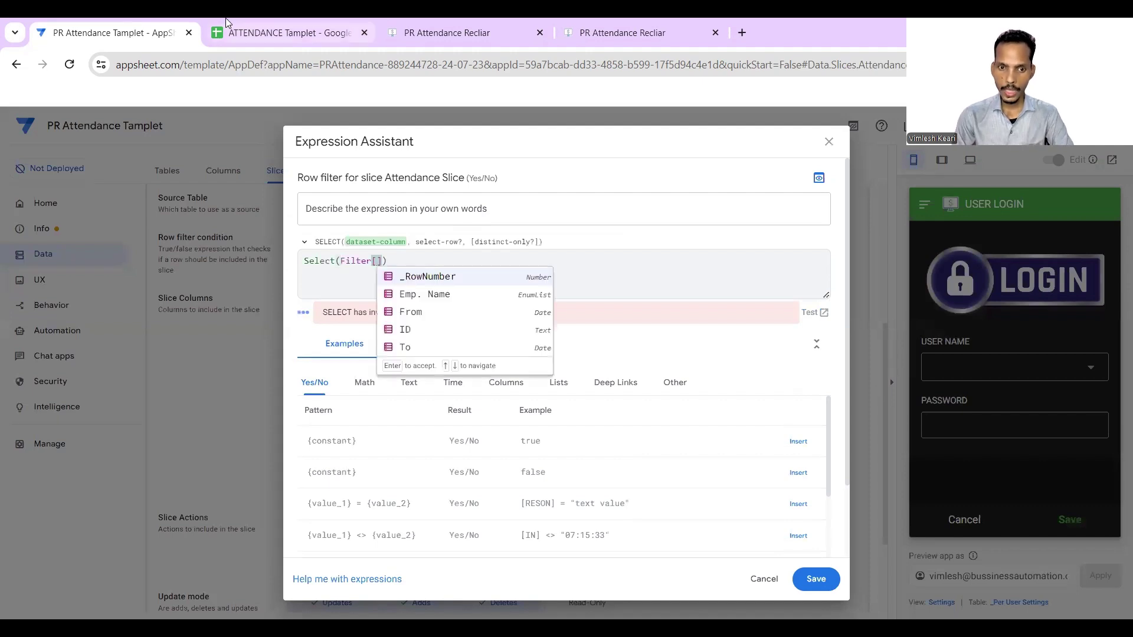
Enter 123 in cell A2 under the ID header of the Filter sheet.
{"action": "left_click", "coordinate": [276, 21]}
{"action": "left_click", "coordinate": [78, 270]}
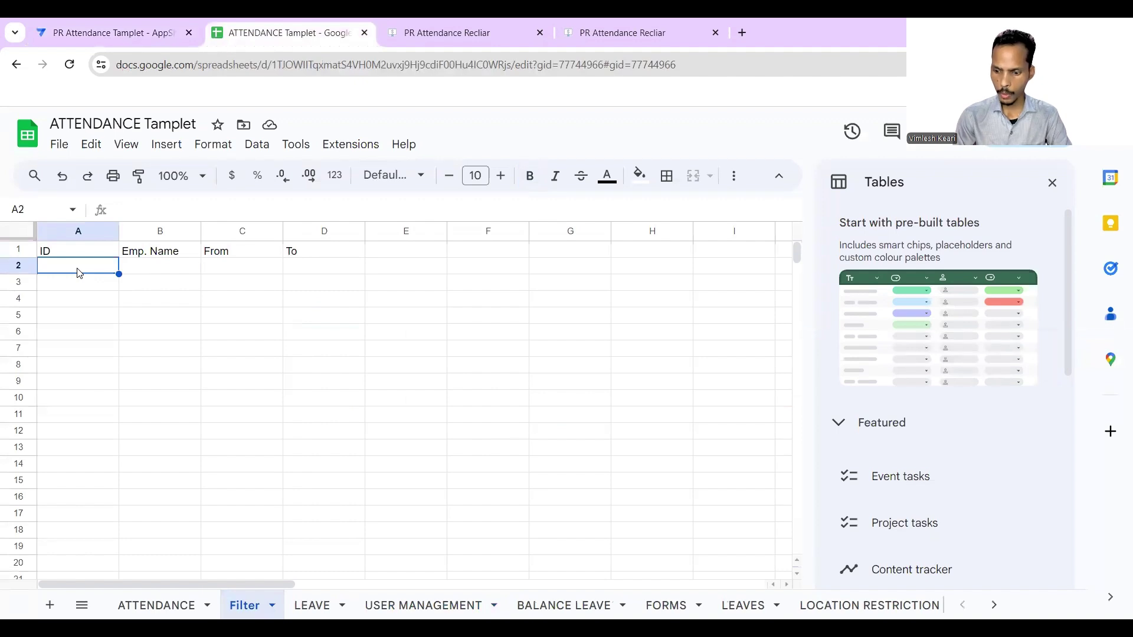
{"action": "type", "text": "123"}
{"action": "key", "text": "Return"}
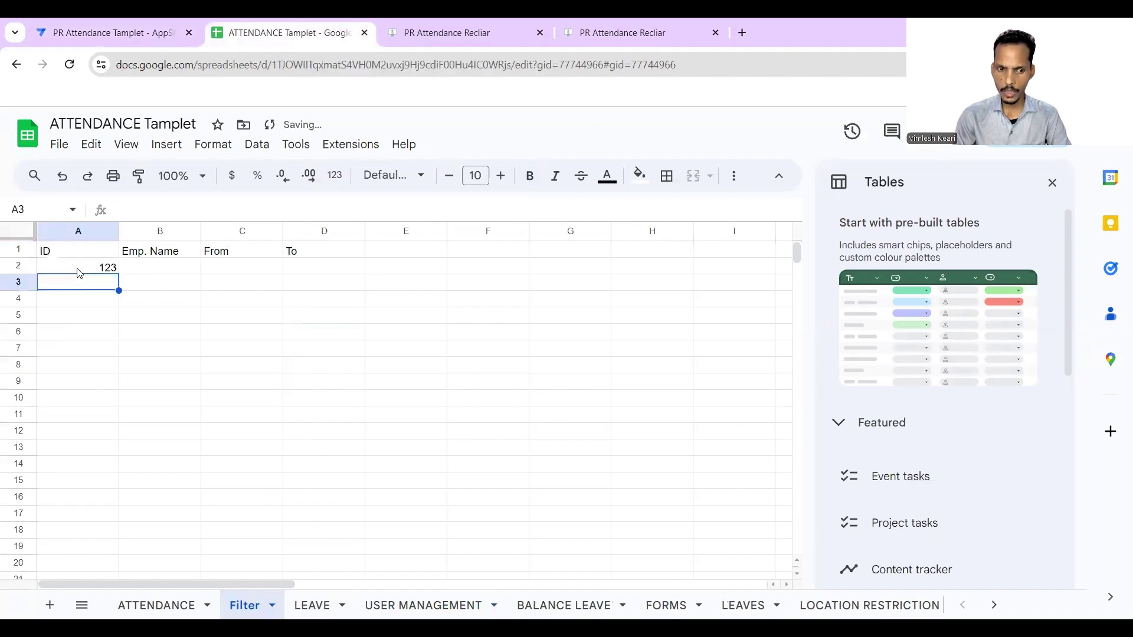
{"action": "key", "text": "Up"}
{"action": "key", "text": "Up"}
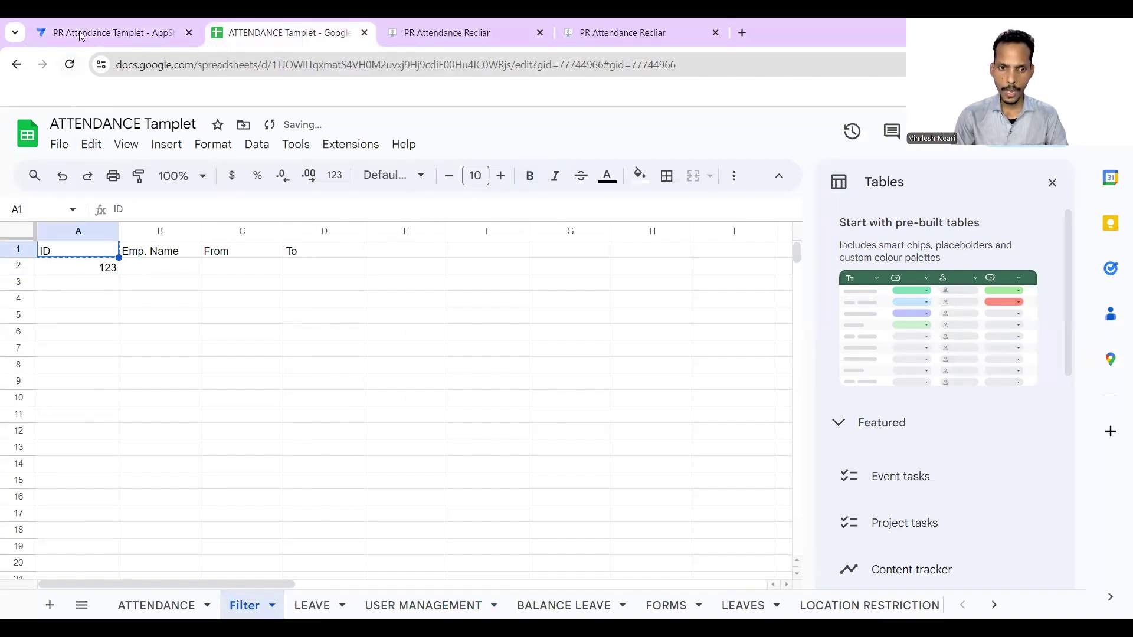
{"action": "left_click", "coordinate": [78, 25]}
Complete Select(Filter[ID], and begin a Split( call as the second argument.
{"action": "type", "text": "ID]"}
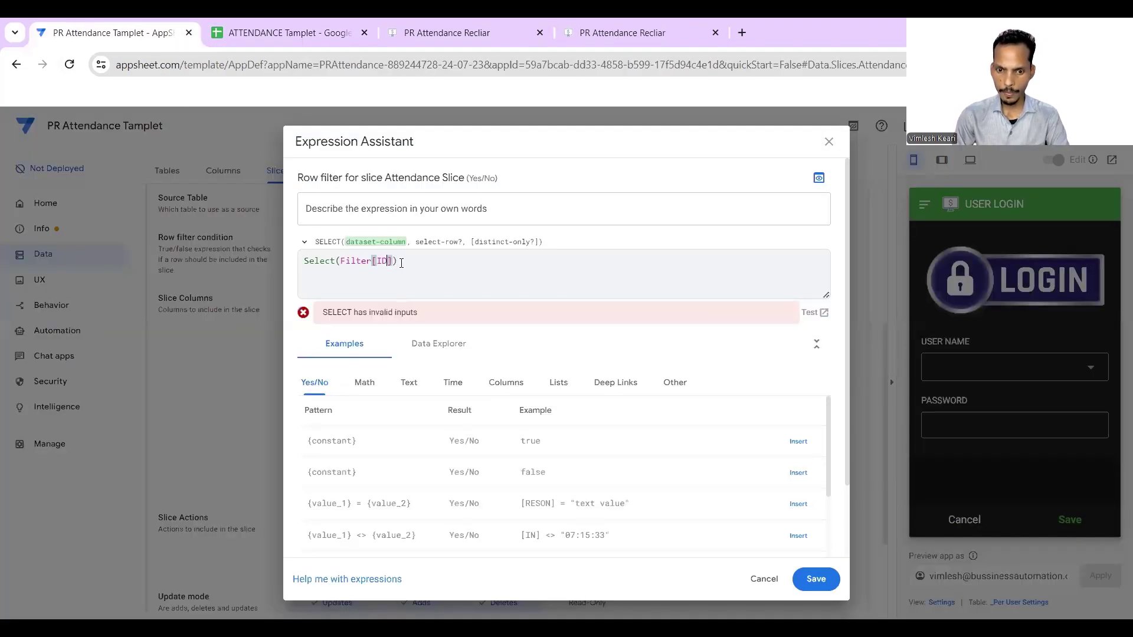
{"action": "type", "text": ")"}
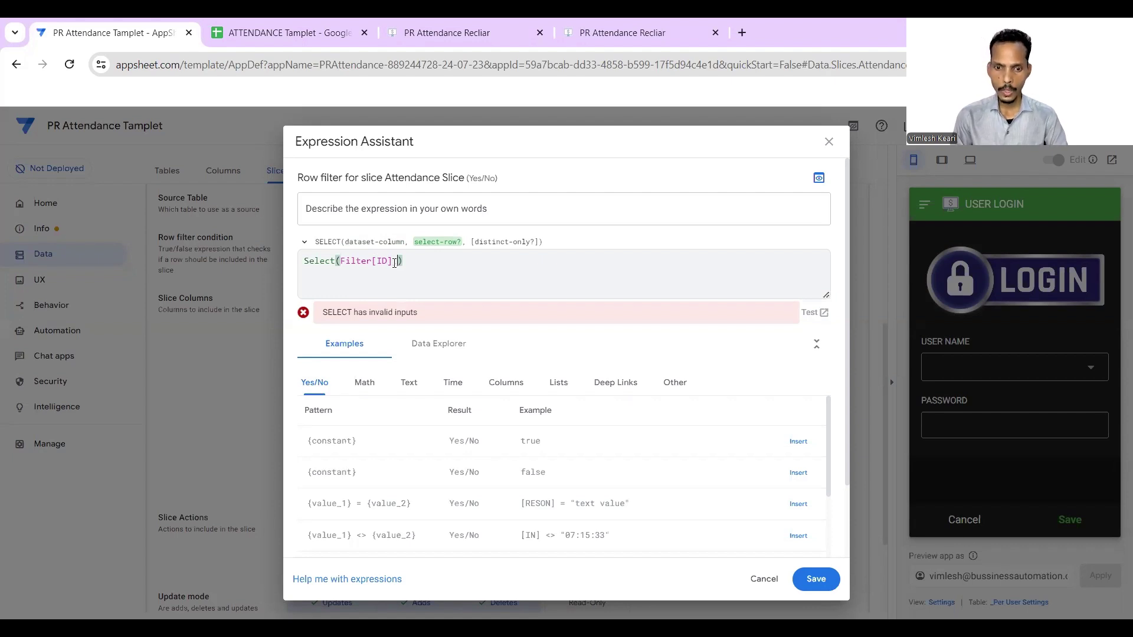
{"action": "type", "text": ","}
{"action": "key", "text": "Return"}
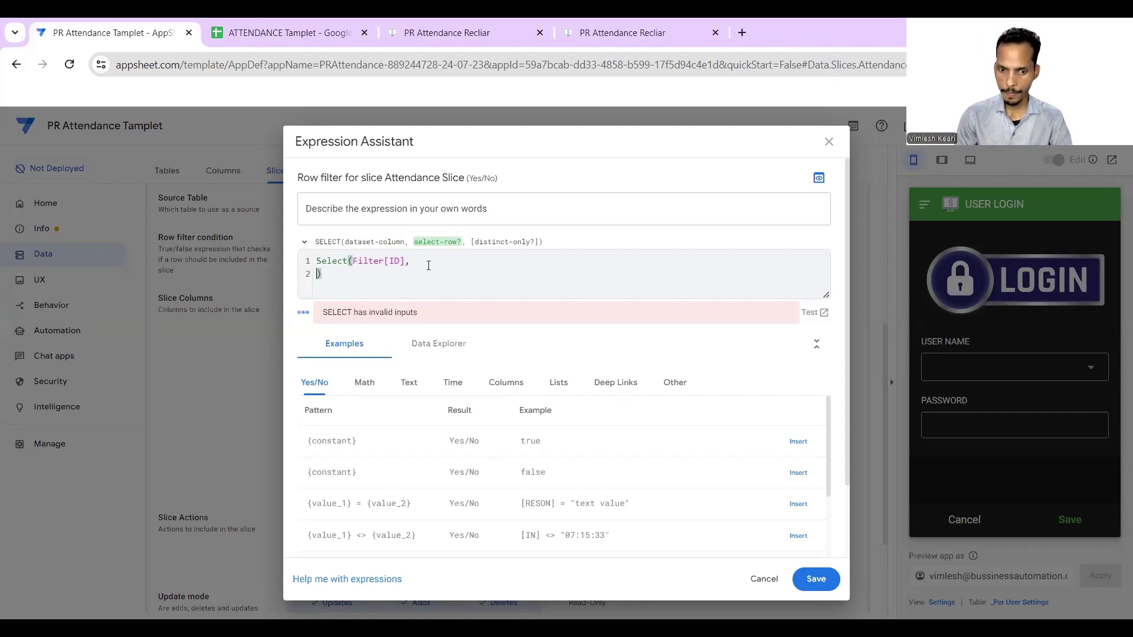
{"action": "key", "text": "Return"}
{"action": "left_click", "coordinate": [421, 260]}
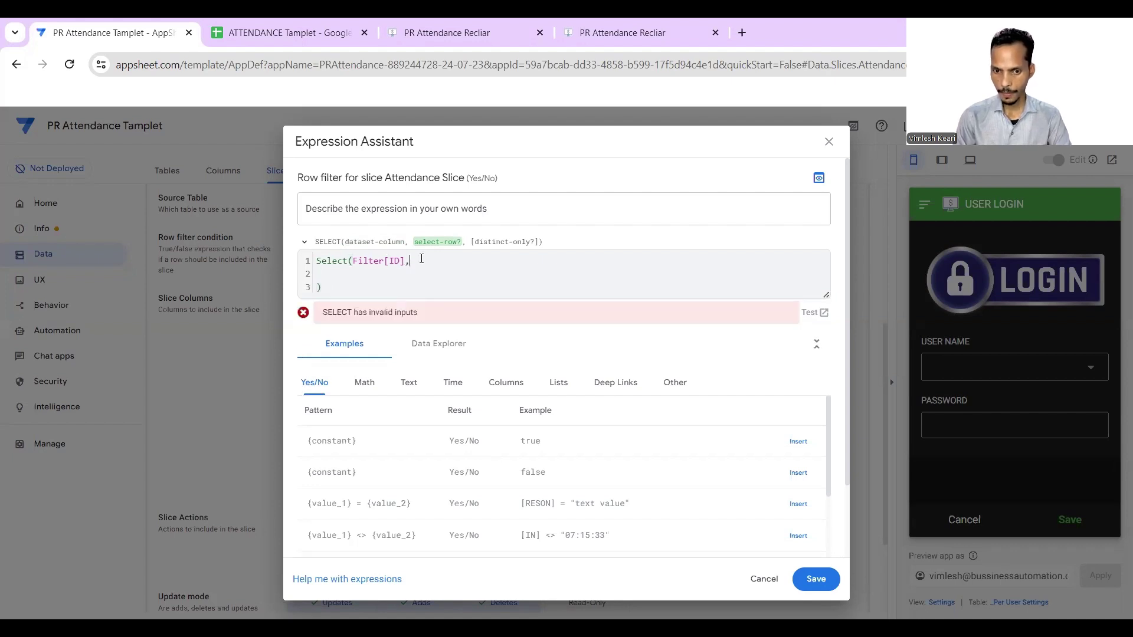
{"action": "type", "text": "S"}
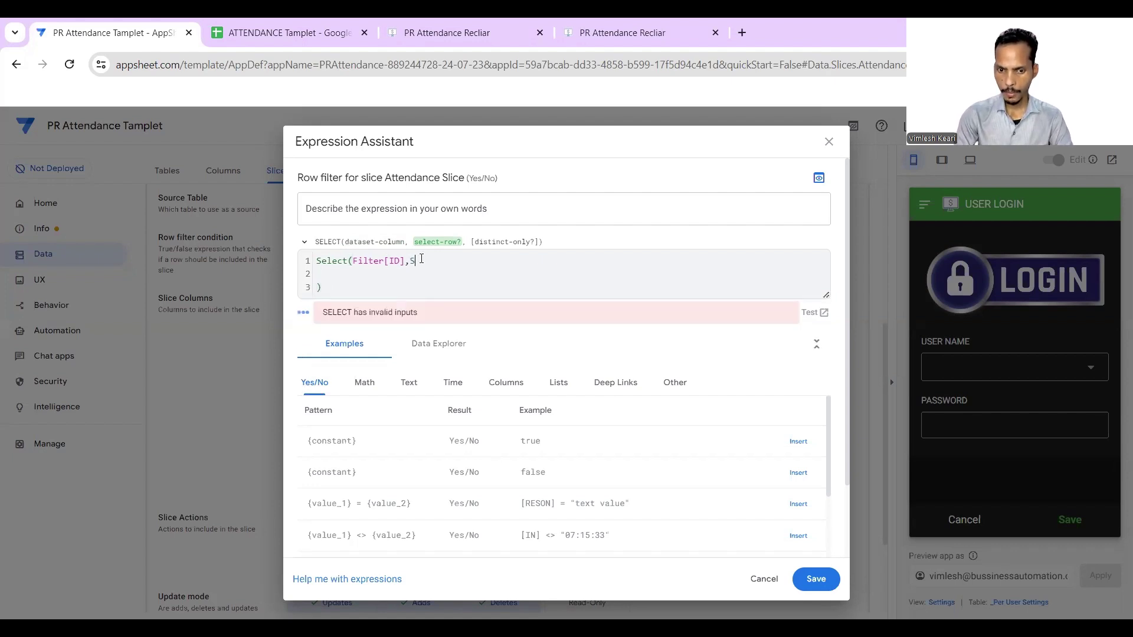
{"action": "type", "text": "plit("}
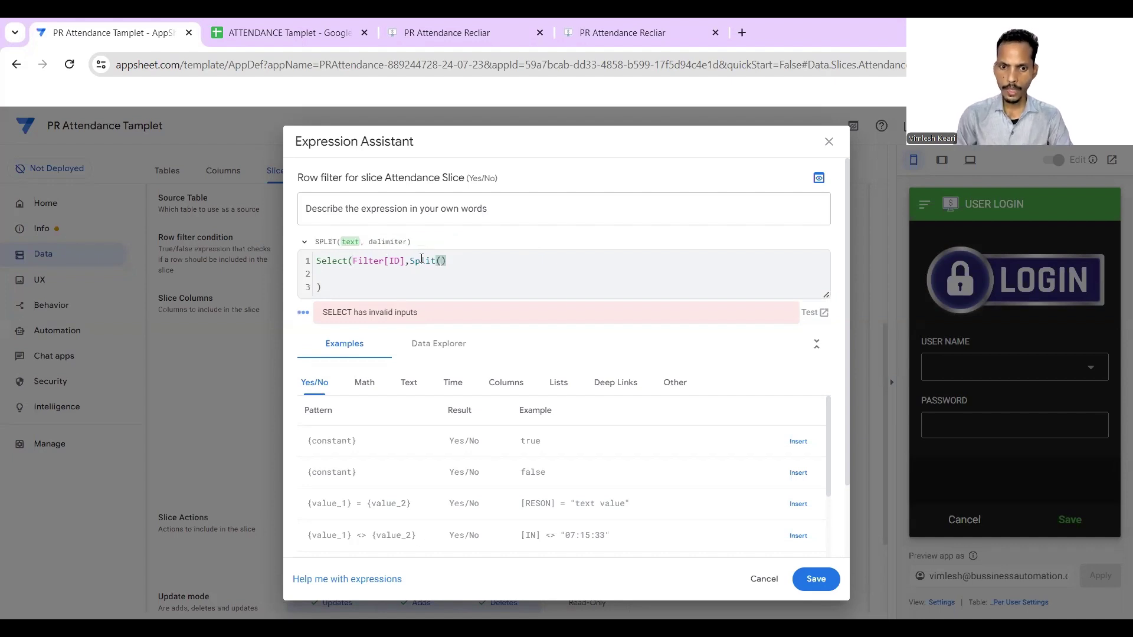
Fill the Split call with Filter[Emp. Name] and a "," separator, copying names from the sheet.
{"action": "left_click", "coordinate": [306, 22]}
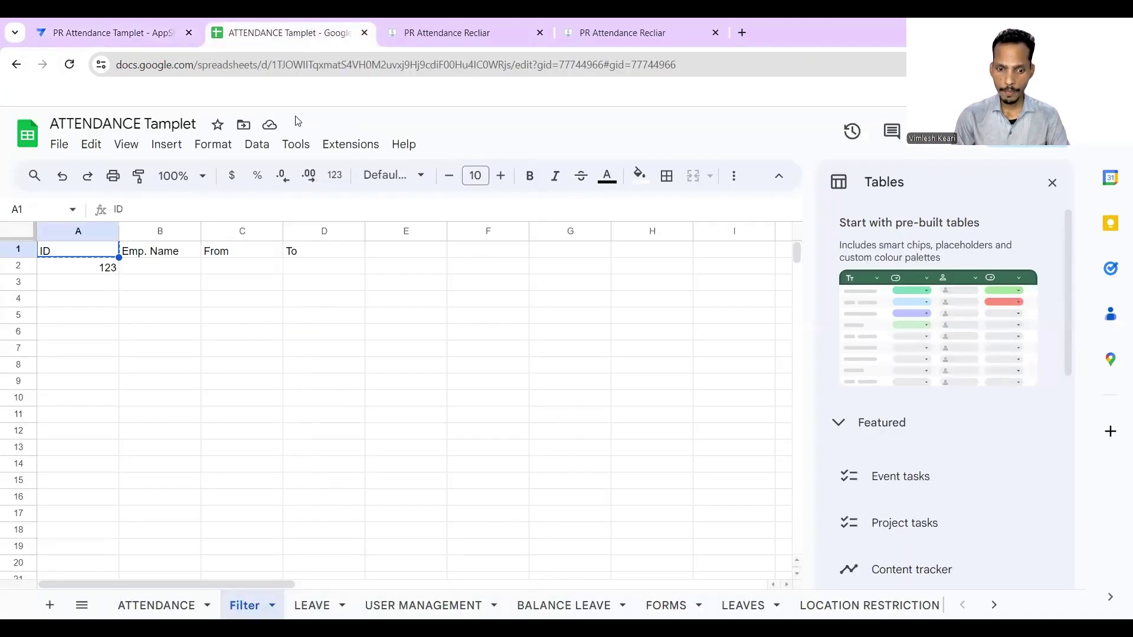
{"action": "double_click", "coordinate": [247, 605]}
{"action": "key", "text": "ctrl+c"}
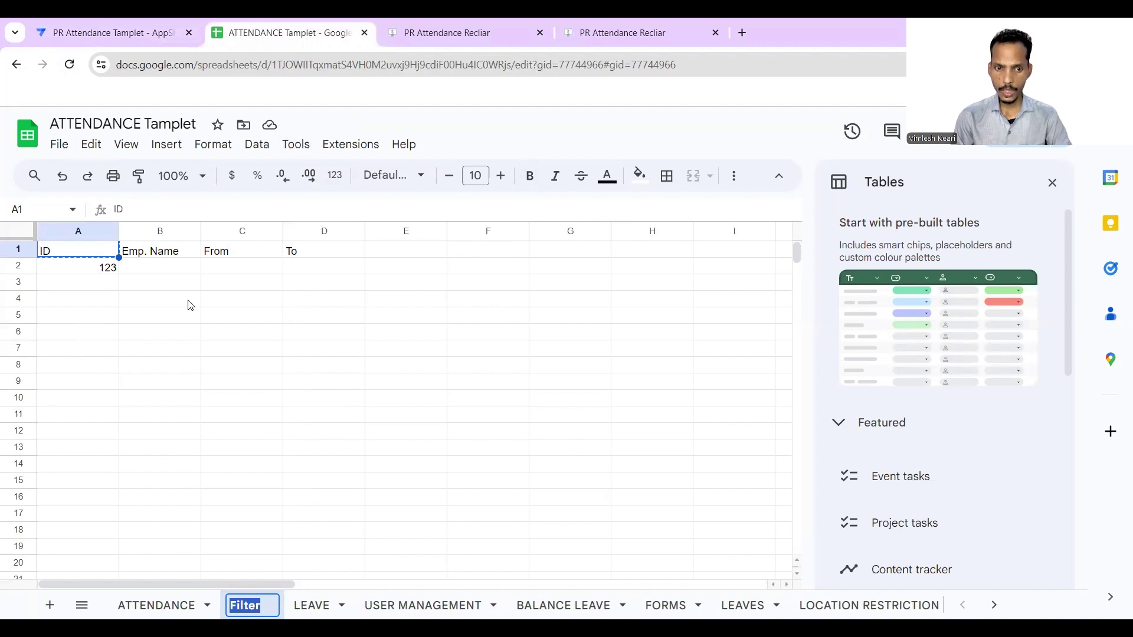
{"action": "left_click", "coordinate": [102, 33]}
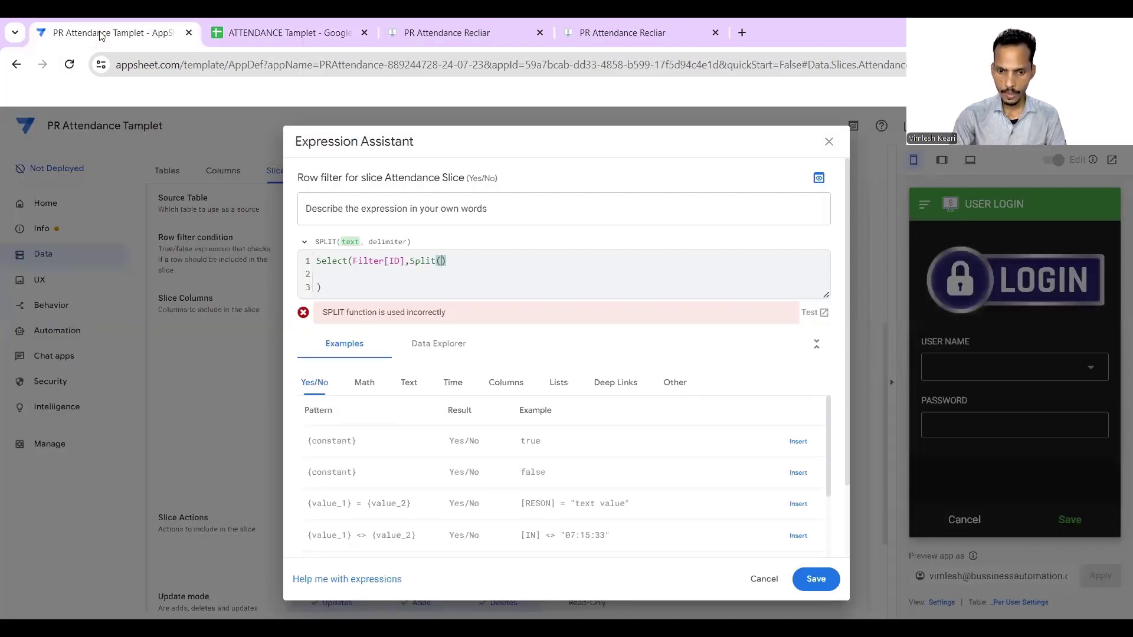
{"action": "key", "text": "ctrl+v"}
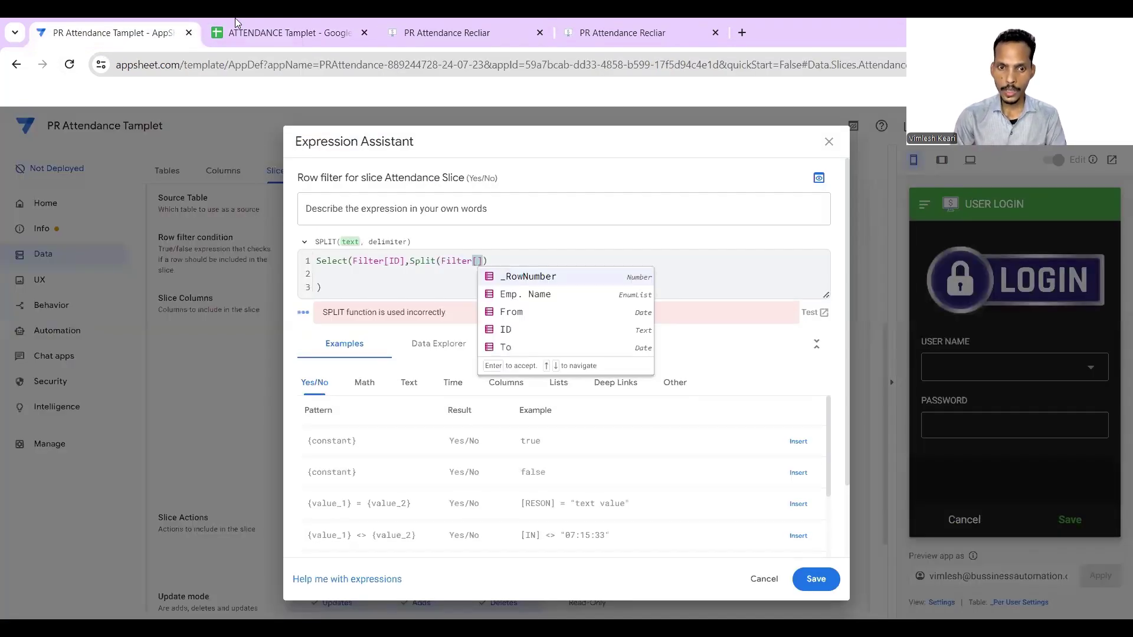
{"action": "left_click", "coordinate": [277, 33]}
{"action": "left_click", "coordinate": [165, 257]}
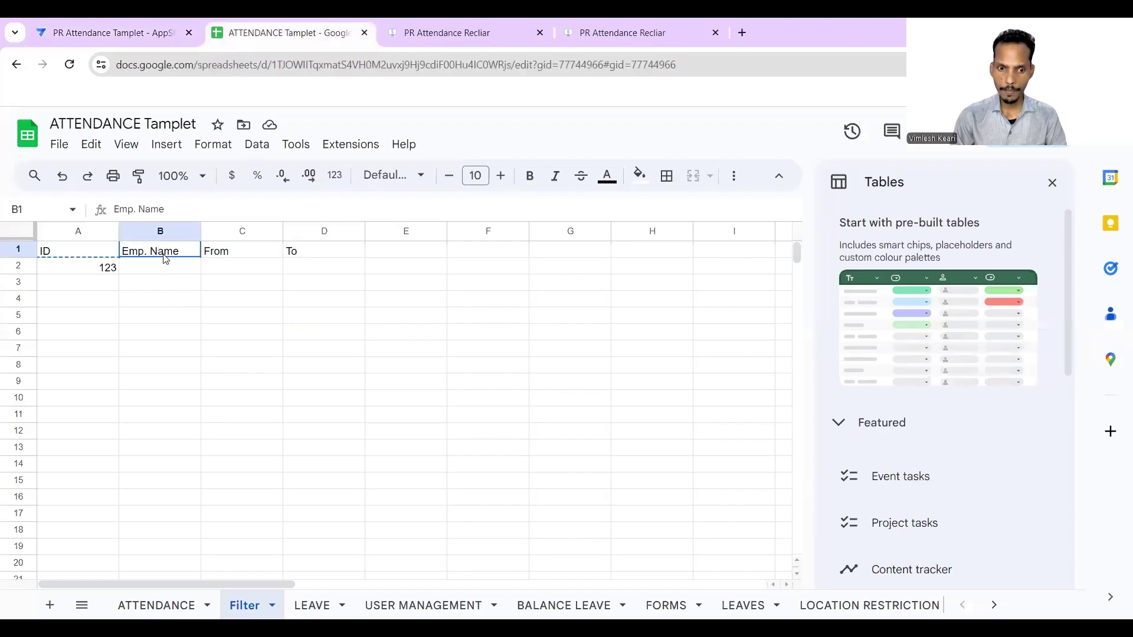
{"action": "left_click", "coordinate": [76, 24]}
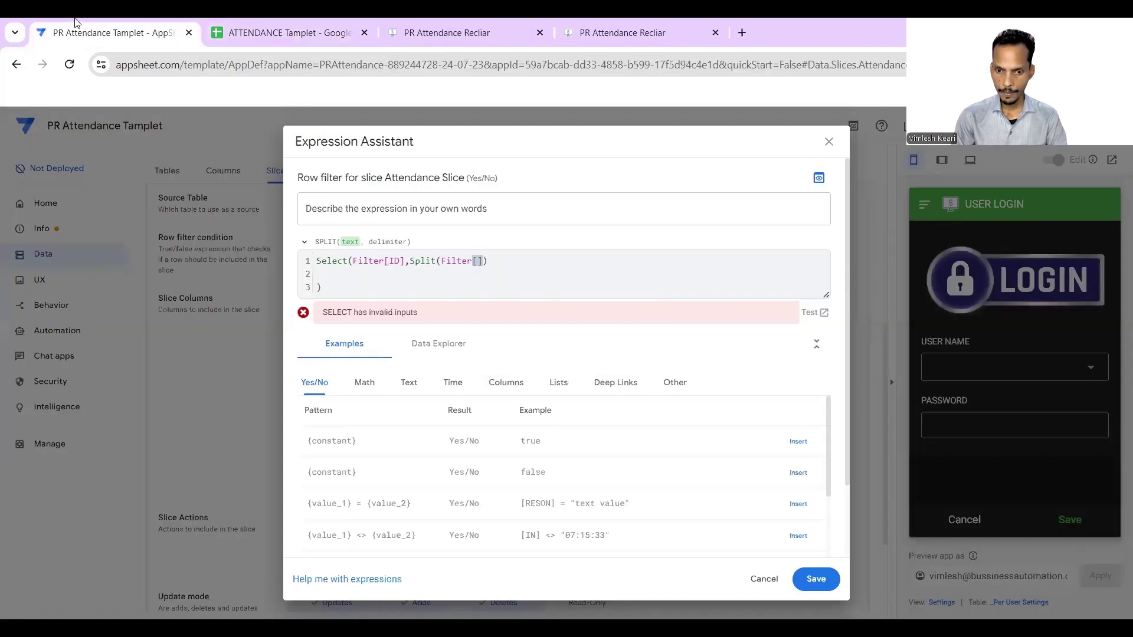
{"action": "type", "text": "Emp. Name"}
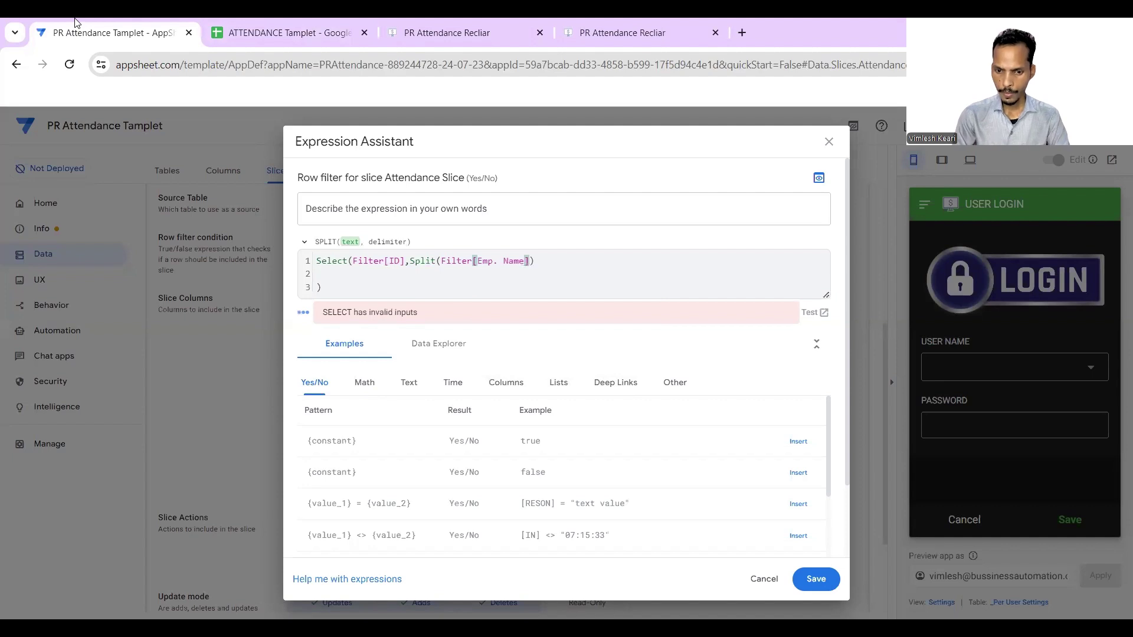
{"action": "type", "text": ",\","}
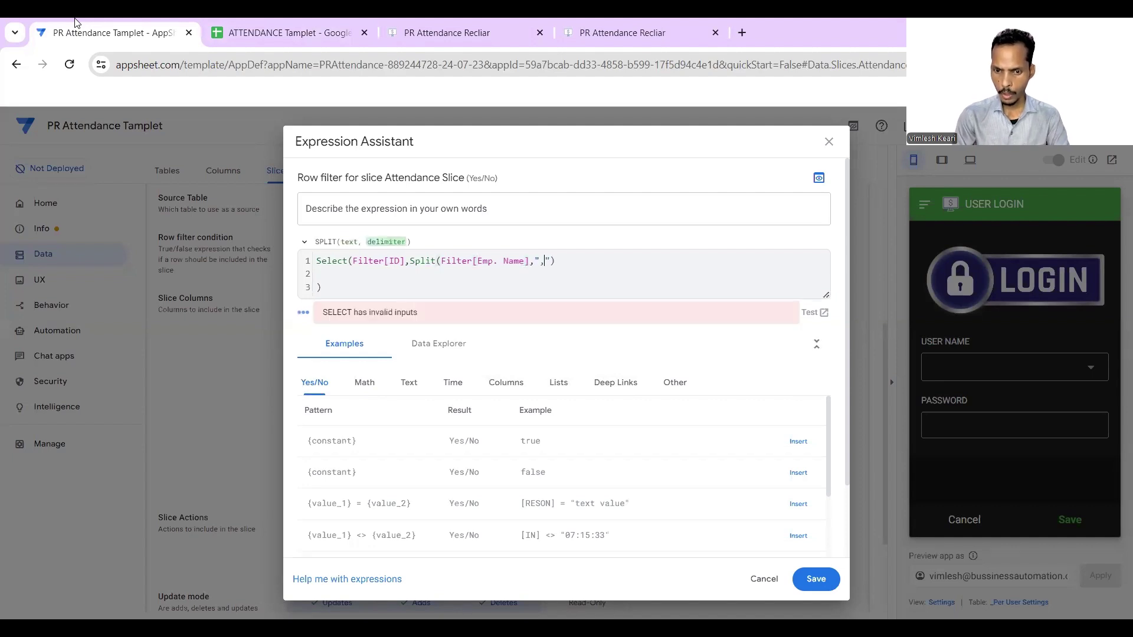
{"action": "type", "text": "\")"}
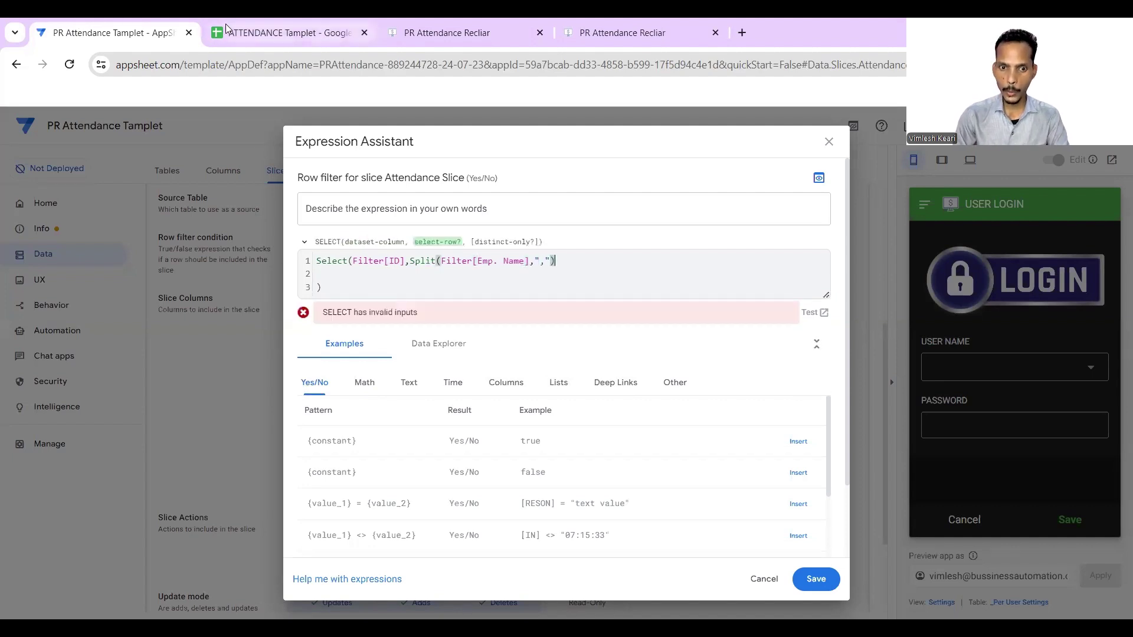
{"action": "left_click", "coordinate": [227, 29]}
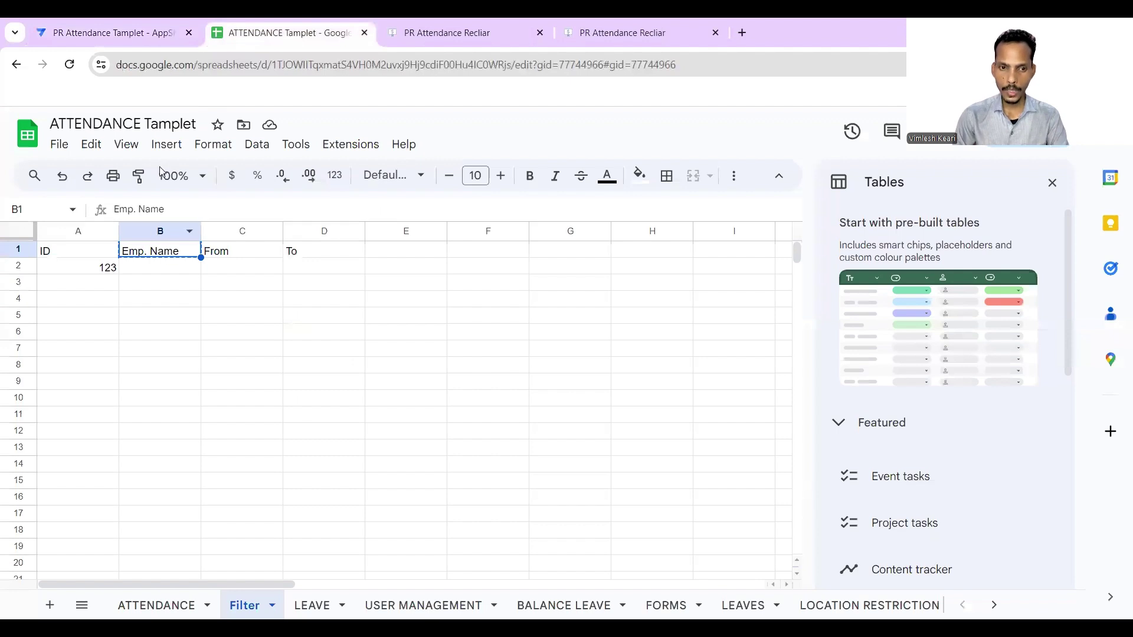
{"action": "left_click", "coordinate": [133, 33]}
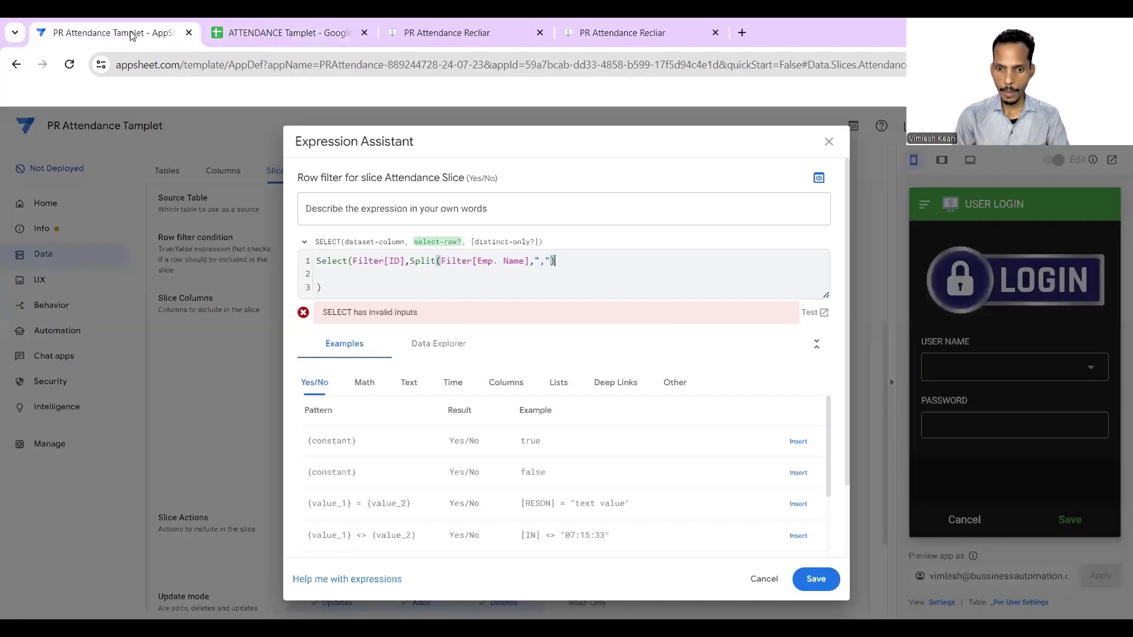
{"action": "left_click", "coordinate": [413, 266]}
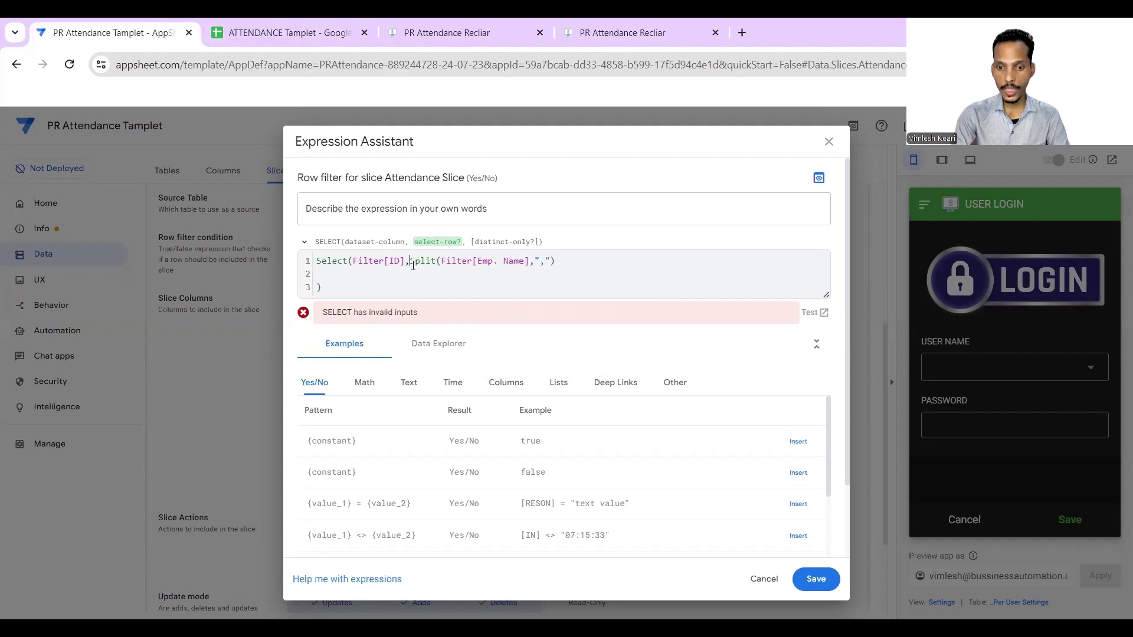
Wrap Split in Contains( with [_THISROW].[NAME] as the second argument.
{"action": "type", "text": "Contains"}
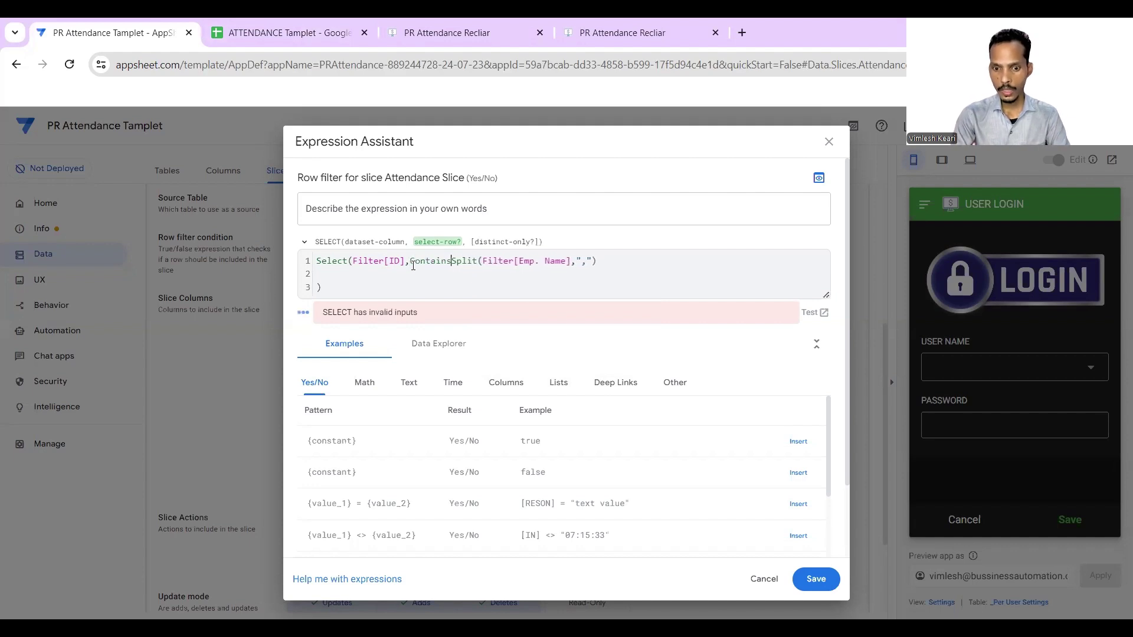
{"action": "type", "text": "("}
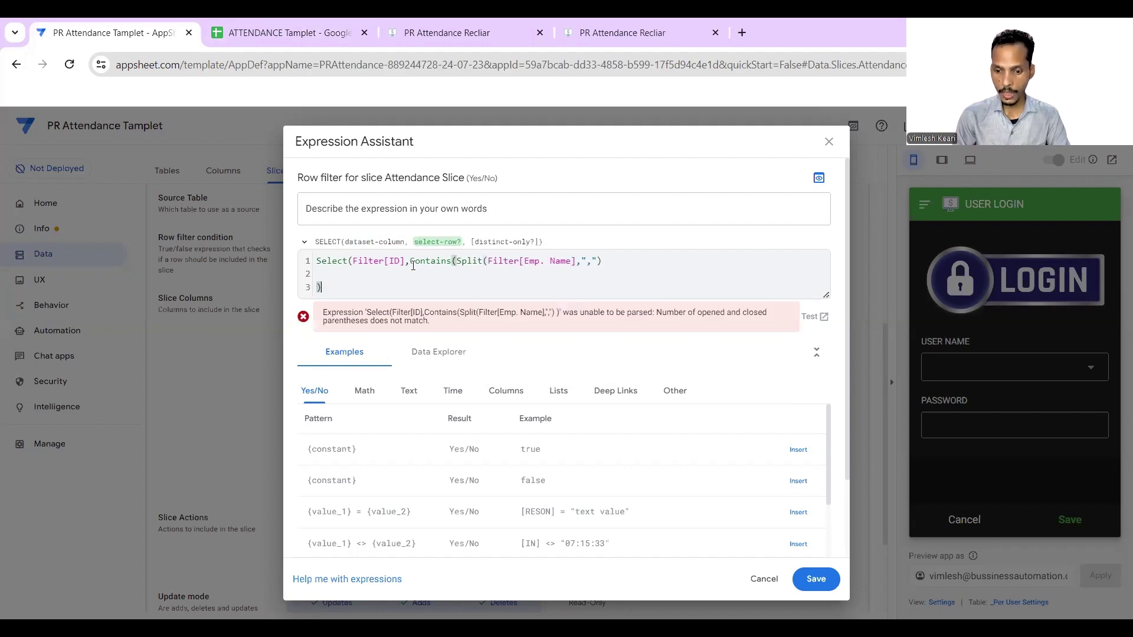
{"action": "key", "text": "Up"}
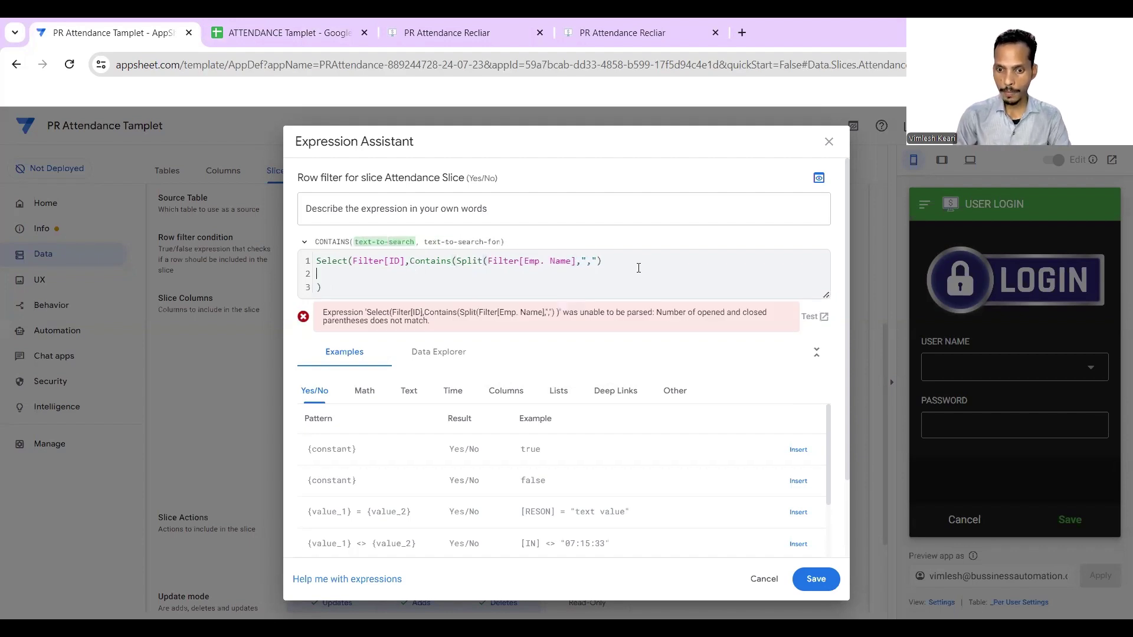
{"action": "left_click", "coordinate": [639, 267]}
{"action": "type", "text": ","}
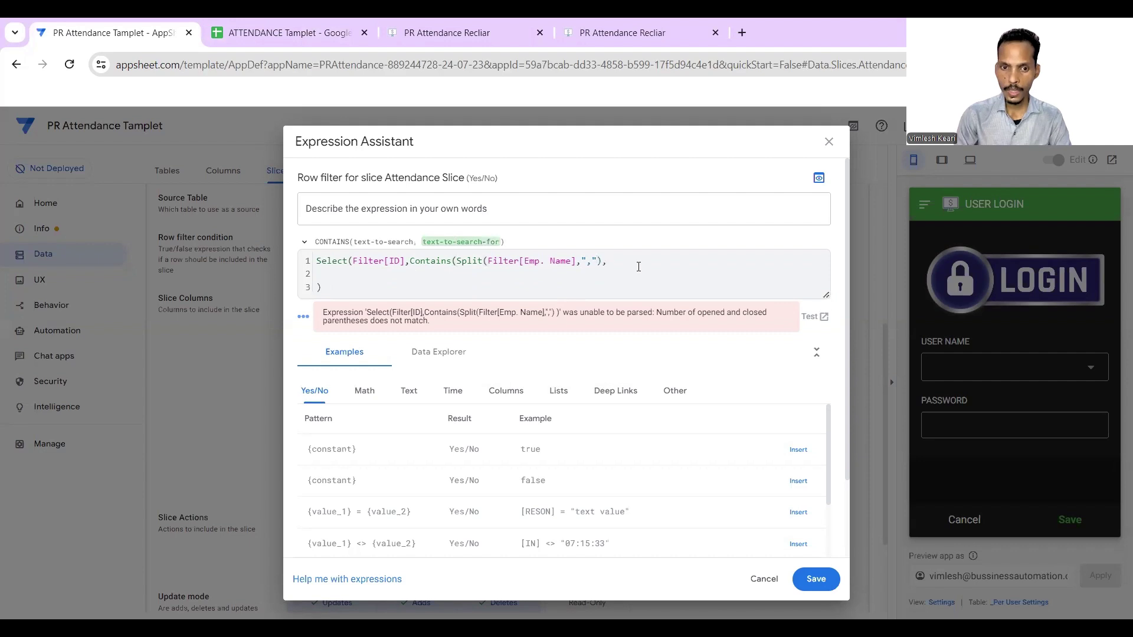
{"action": "left_click", "coordinate": [311, 29]}
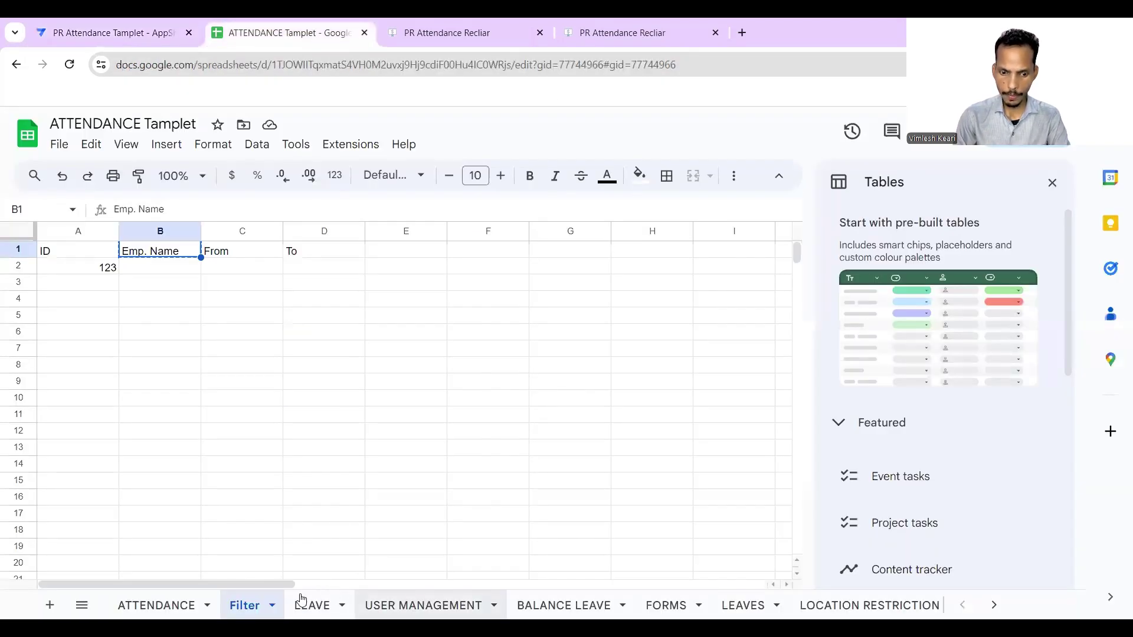
{"action": "left_click", "coordinate": [156, 605]}
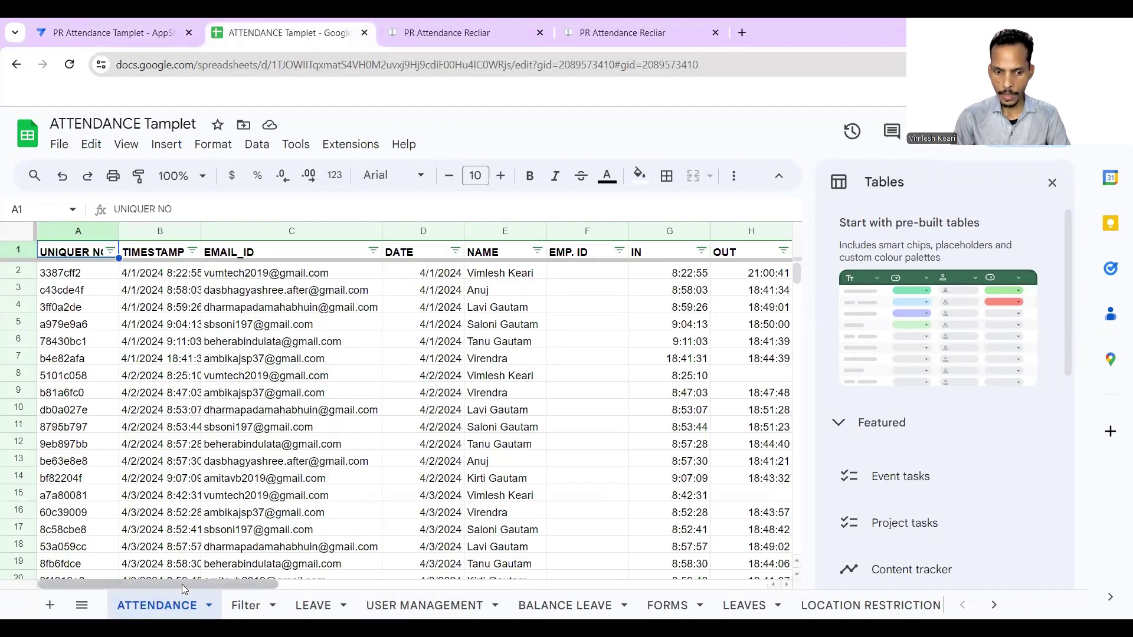
{"action": "left_click", "coordinate": [154, 32]}
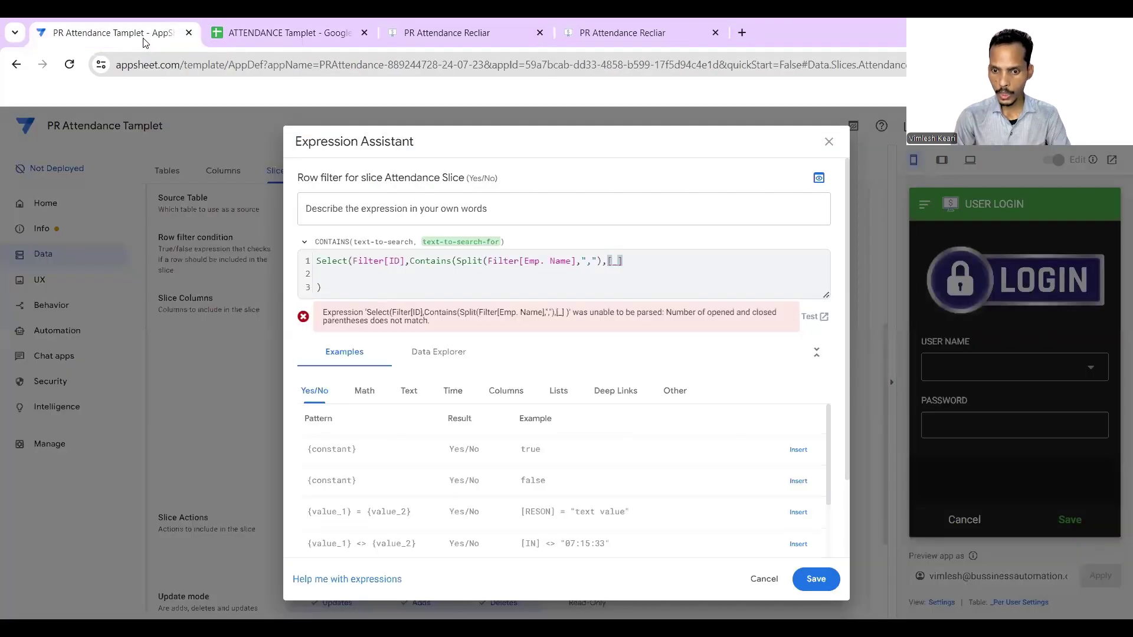
{"action": "type", "text": "thisr"}
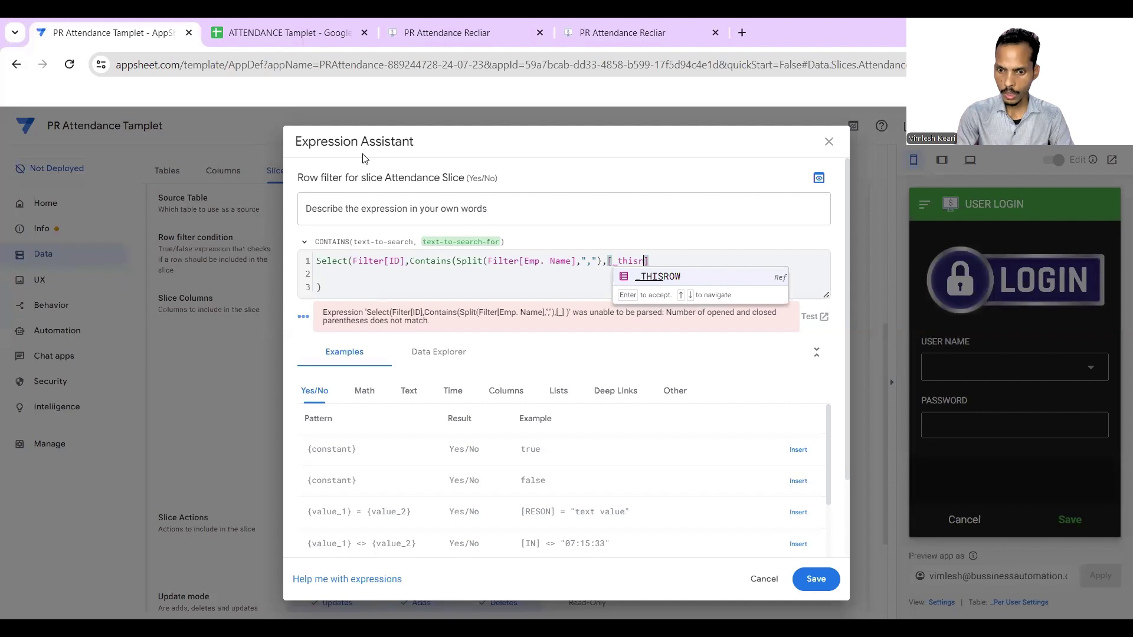
{"action": "left_click", "coordinate": [647, 277]}
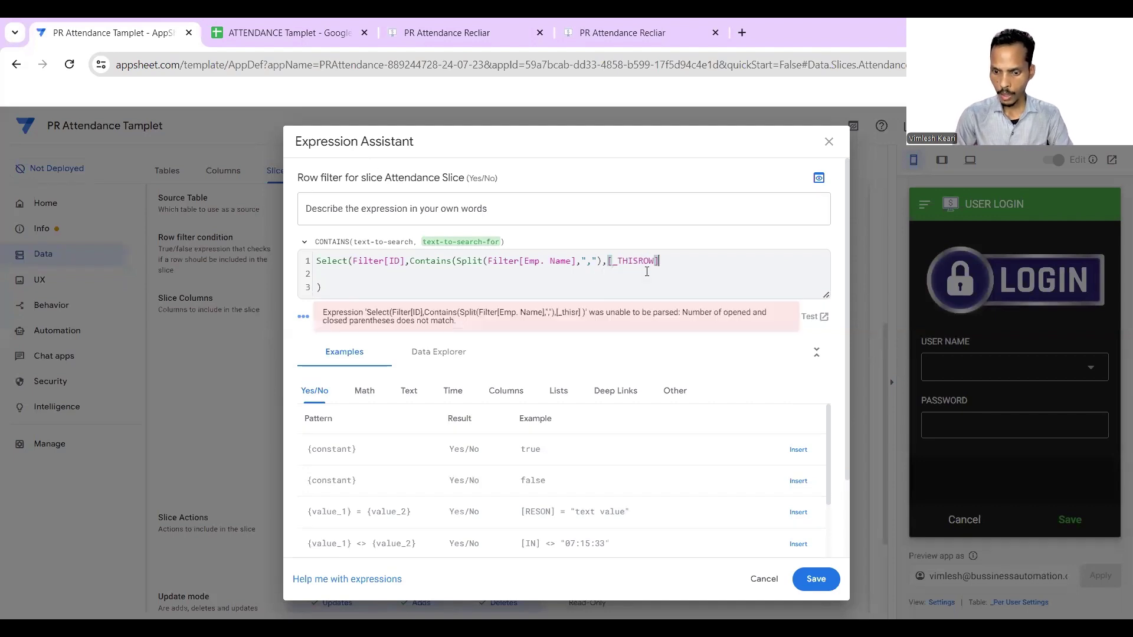
{"action": "type", "text": ".[na"}
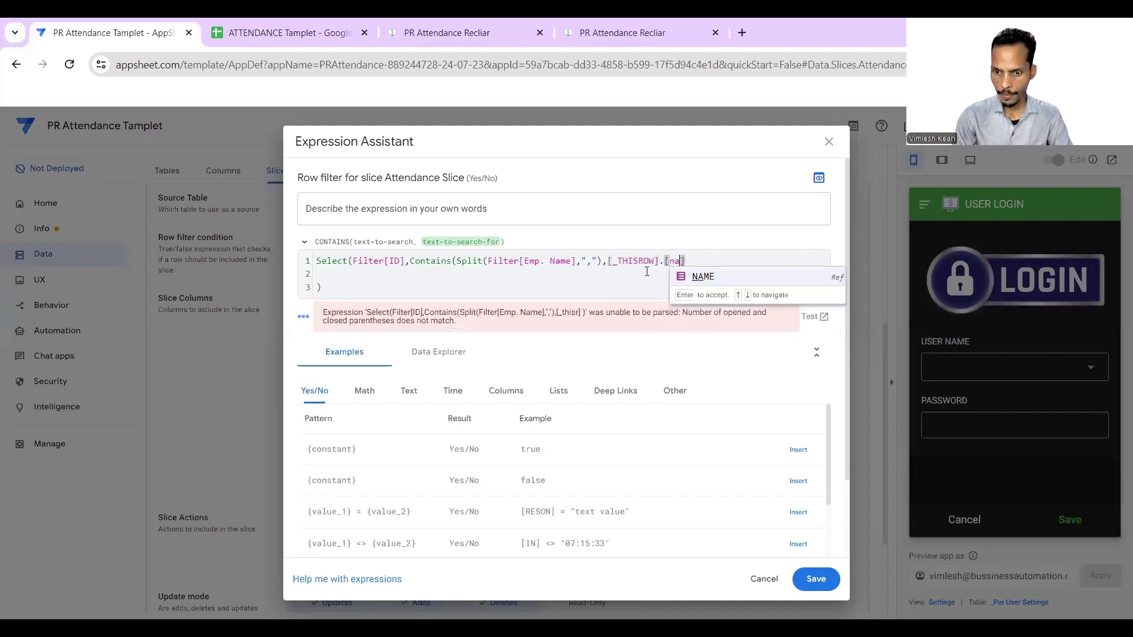
{"action": "left_click", "coordinate": [702, 277]}
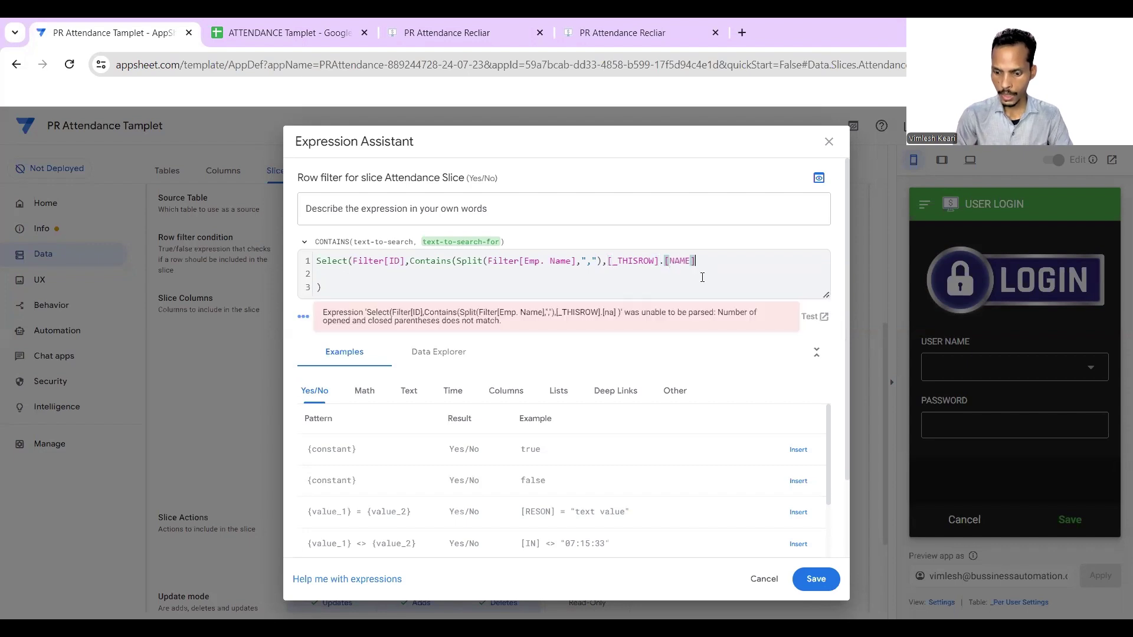
{"action": "type", "text": ")"}
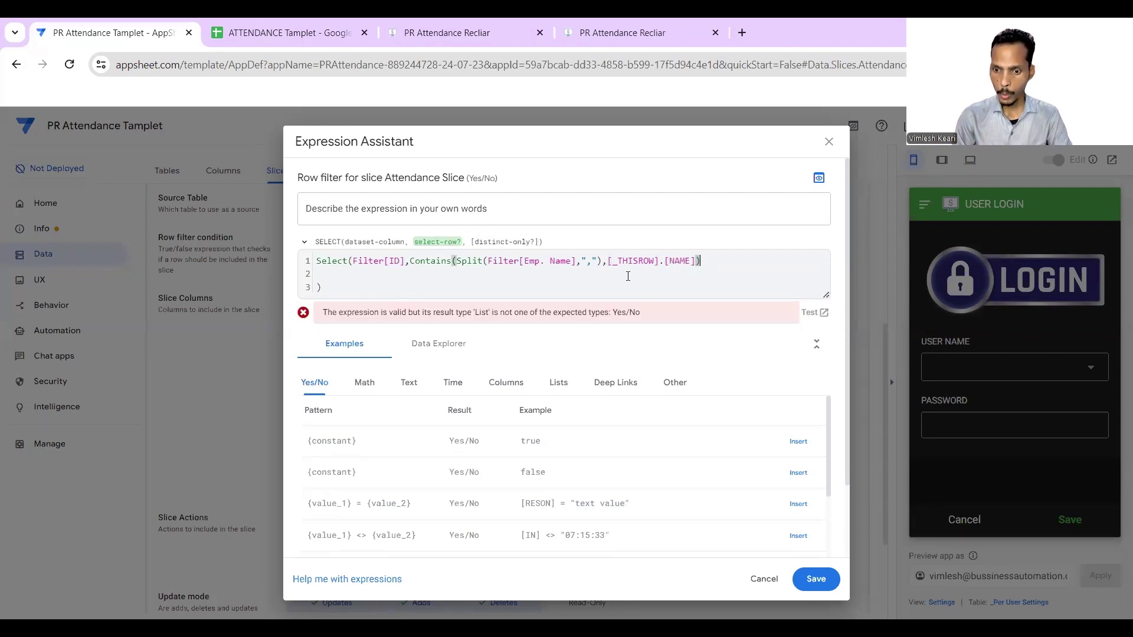
{"action": "type", "text": ","}
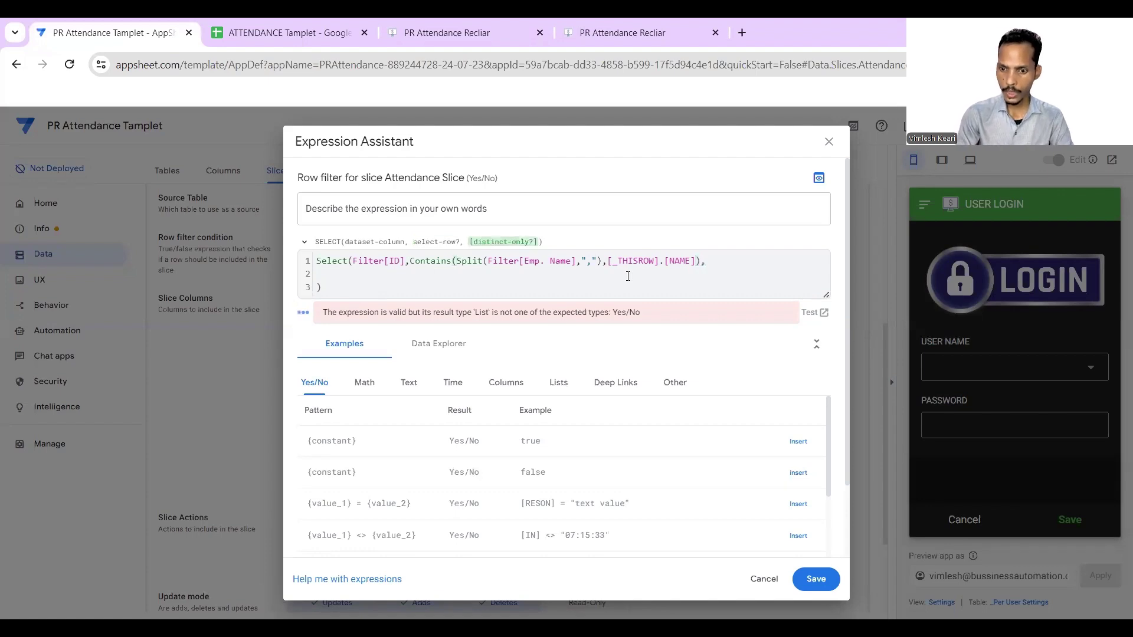
Add the condition [_THISROW].[TIMESTAMP] >= [From] to the row filter.
{"action": "left_click", "coordinate": [319, 32]}
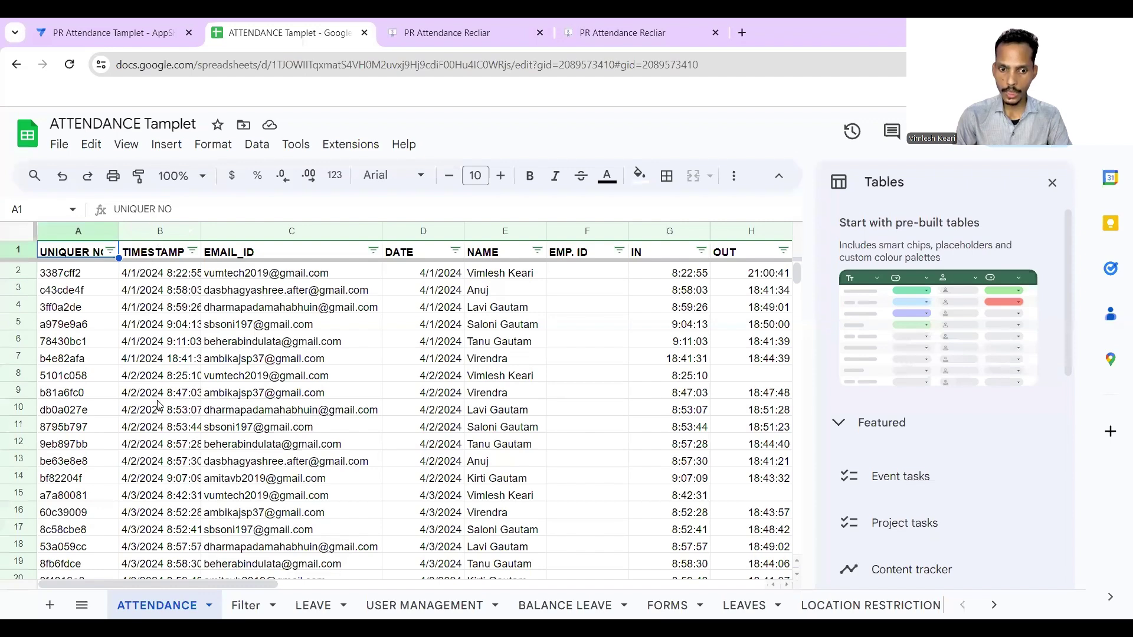
{"action": "left_click", "coordinate": [120, 37]}
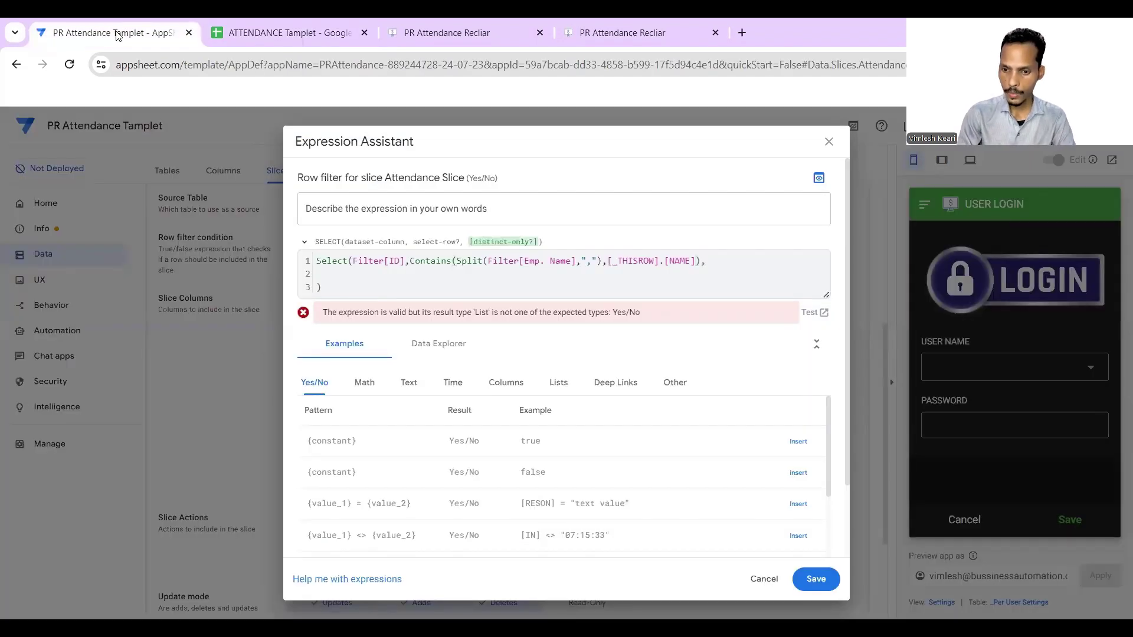
{"action": "type", "text": "[_"}
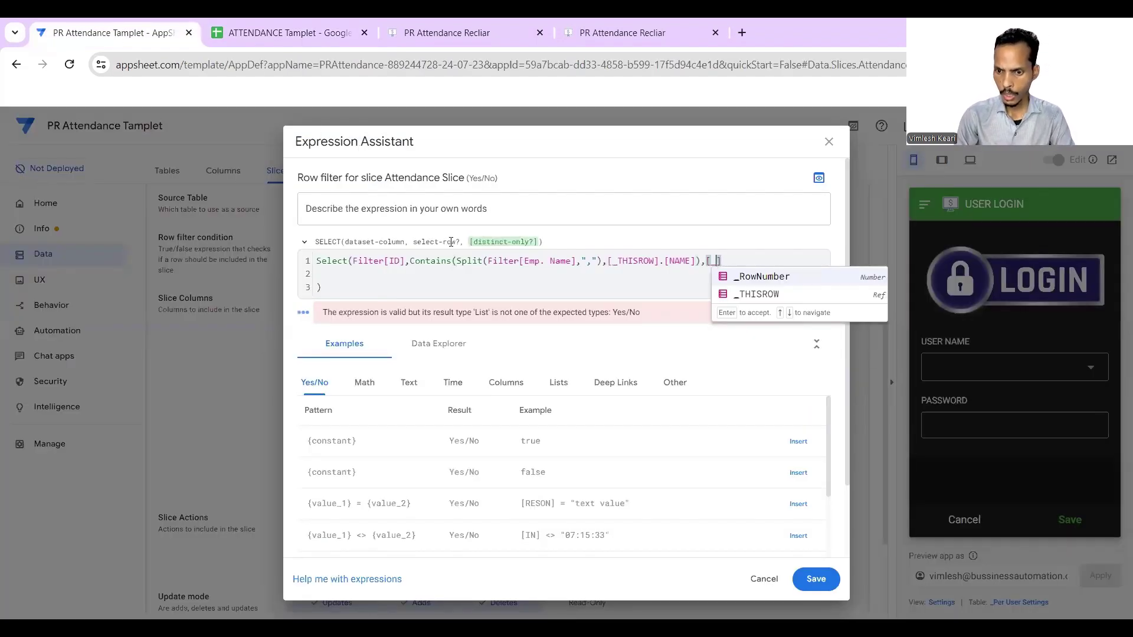
{"action": "left_click", "coordinate": [743, 295]}
{"action": "type", "text": "."}
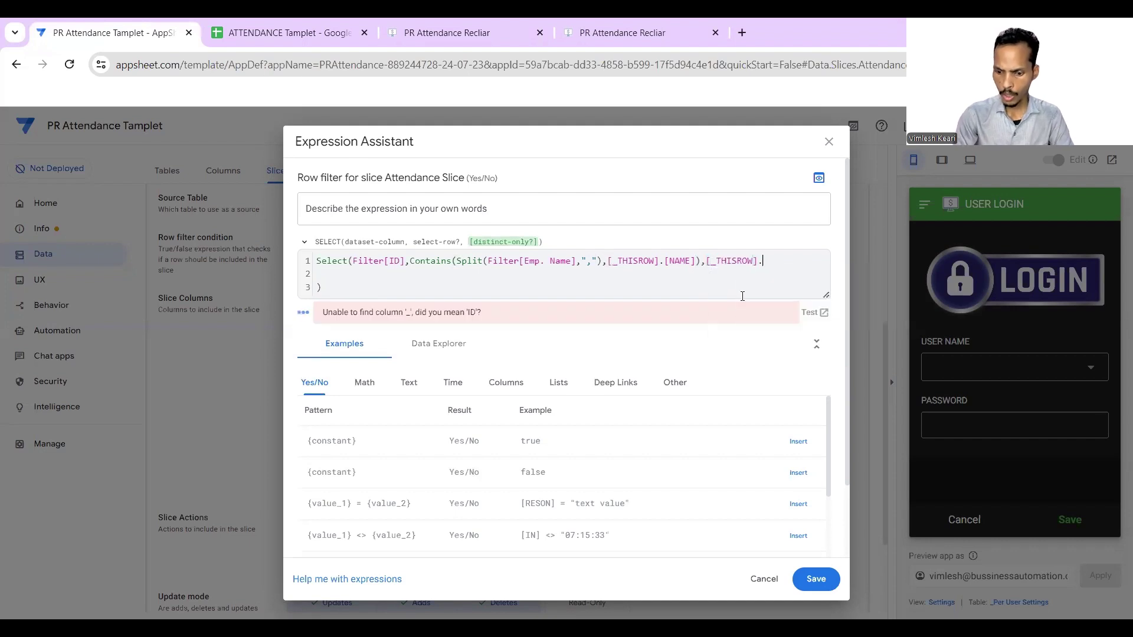
{"action": "type", "text": "[t"}
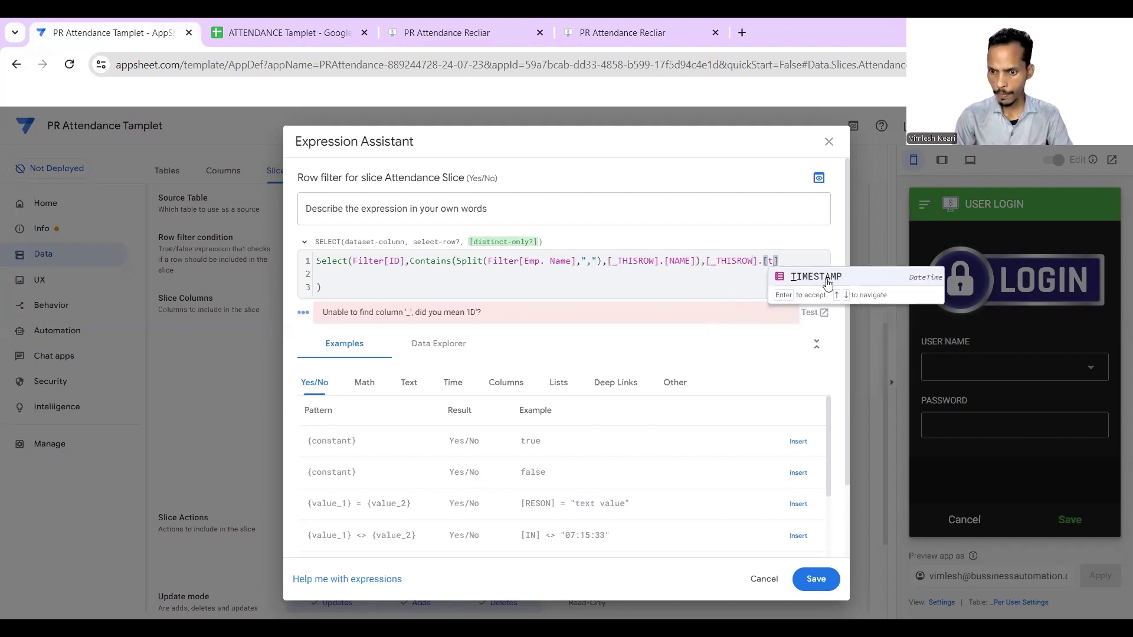
{"action": "left_click", "coordinate": [804, 273]}
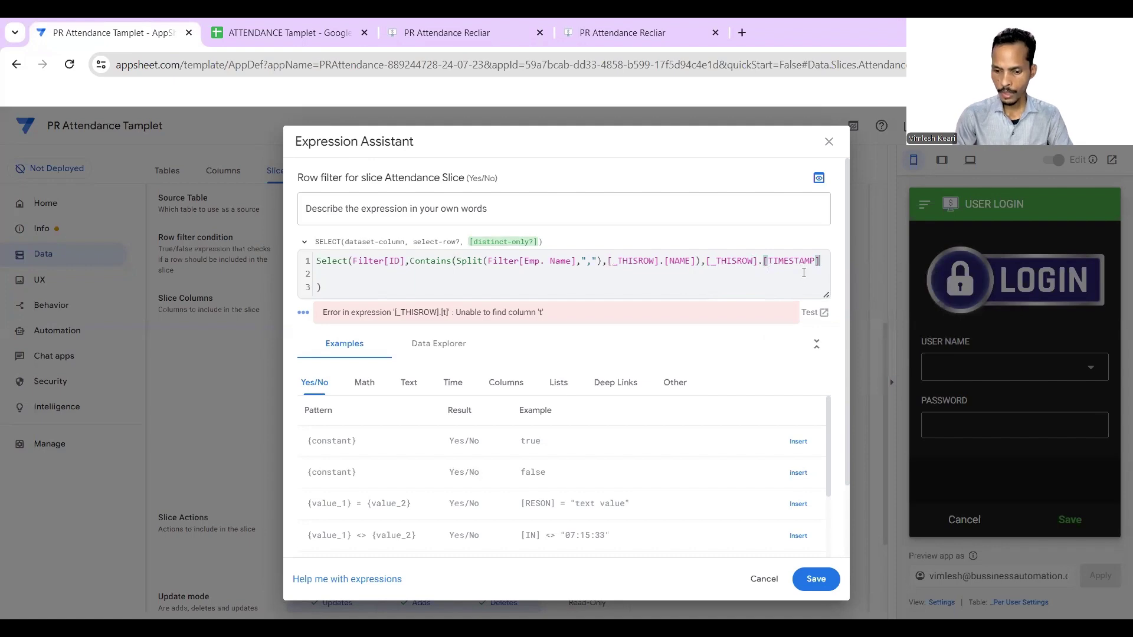
{"action": "type", "text": ">="}
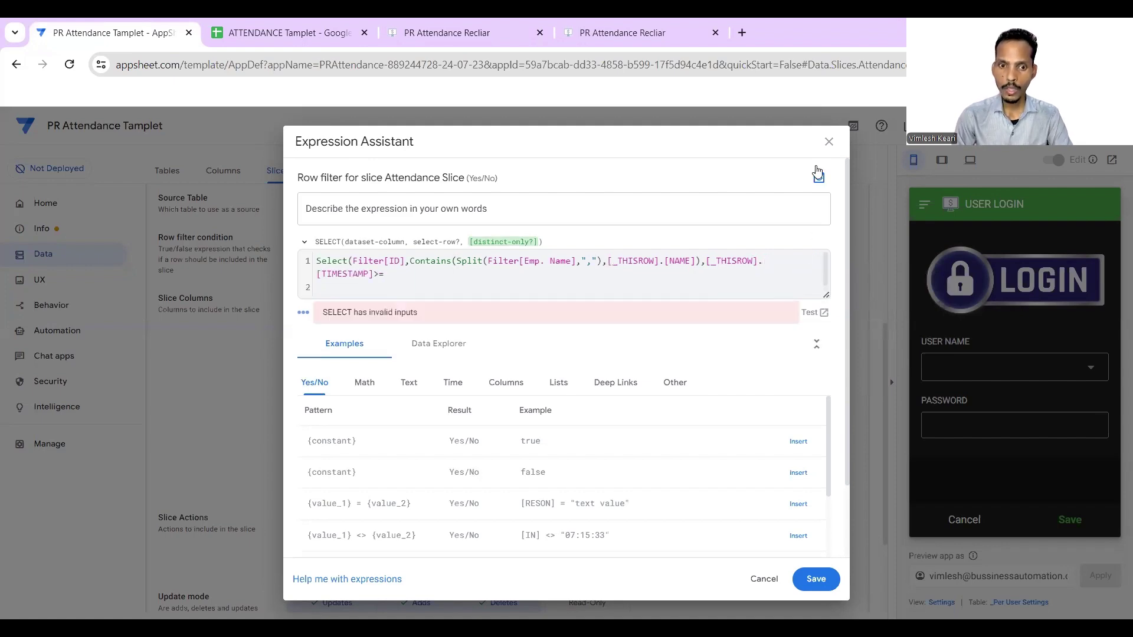
{"action": "left_click", "coordinate": [332, 31]}
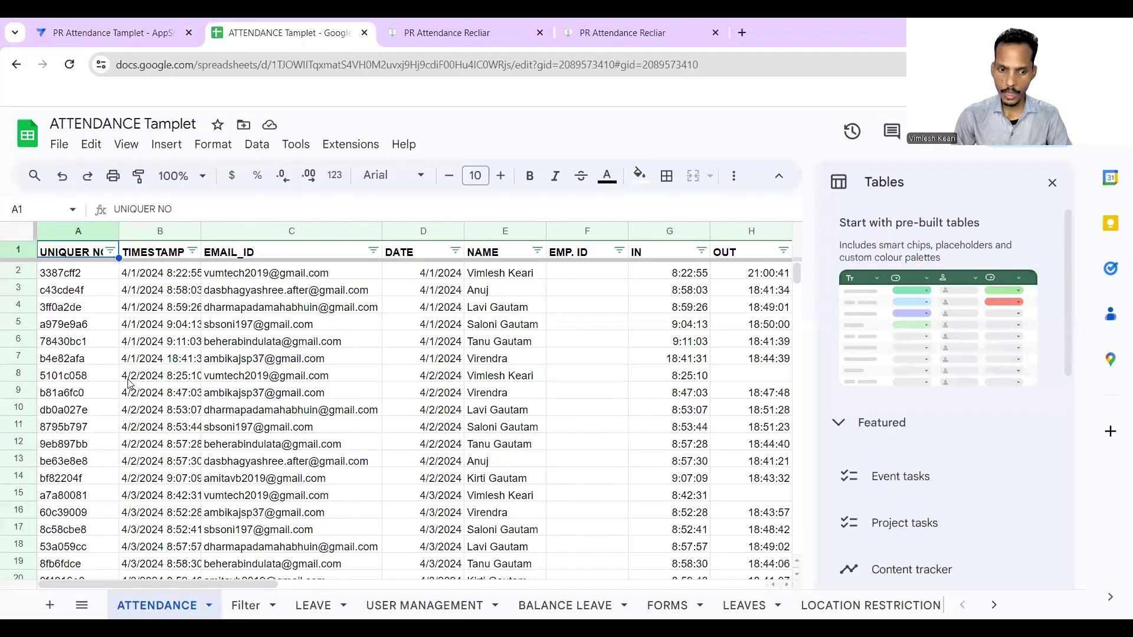
{"action": "left_click", "coordinate": [245, 605]}
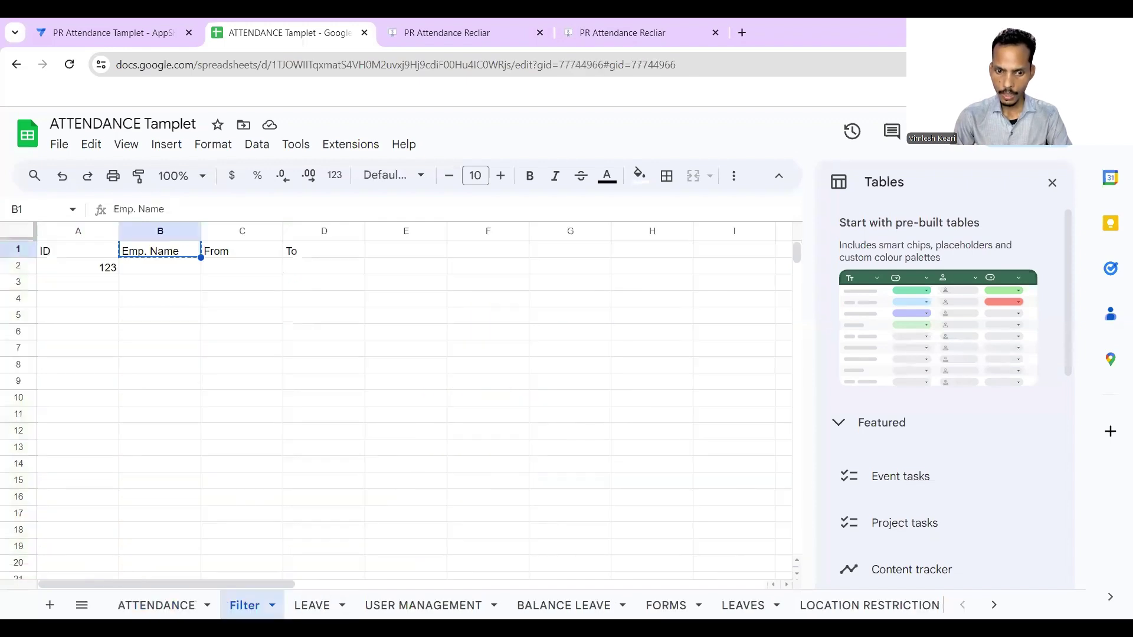
{"action": "left_click", "coordinate": [123, 19]}
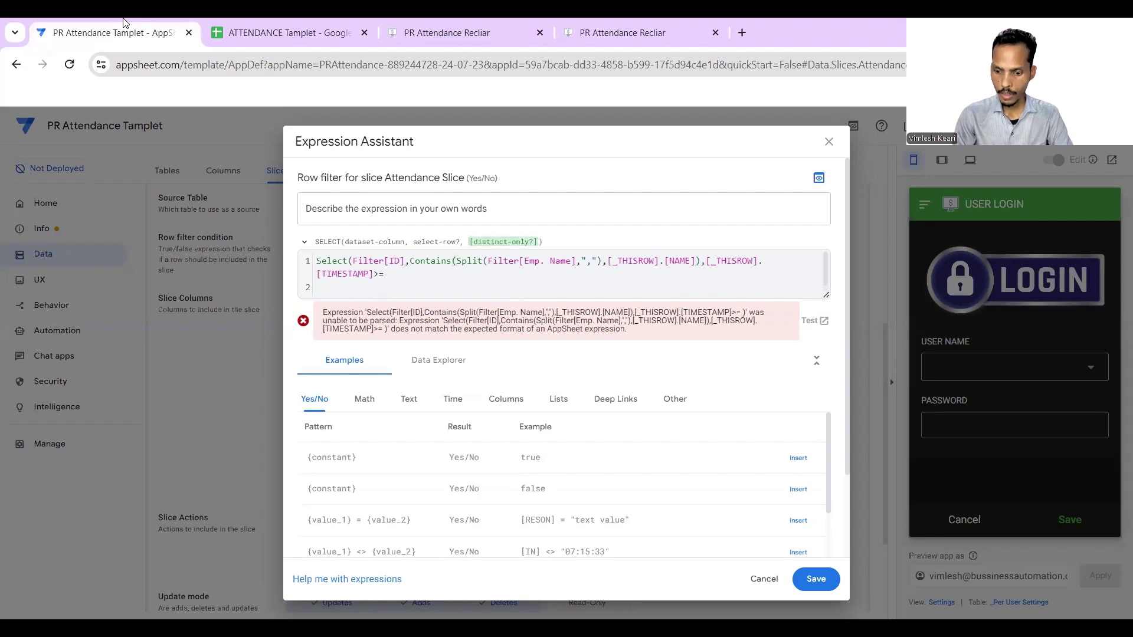
{"action": "type", "text": "[r"}
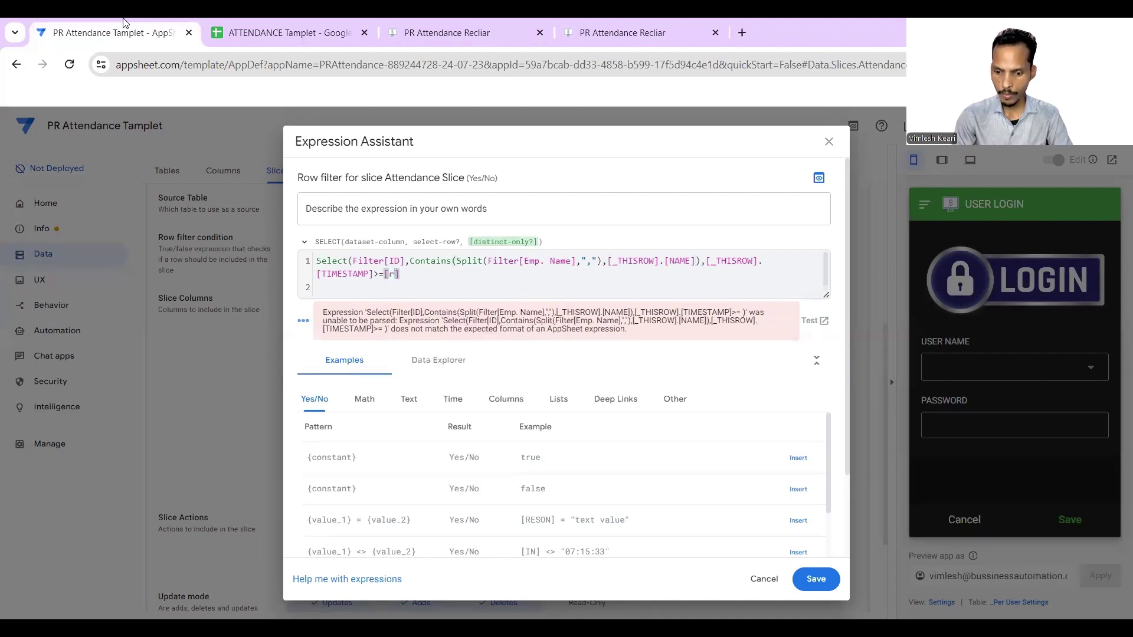
{"action": "key", "text": "BackSpace"}
{"action": "type", "text": "fr"}
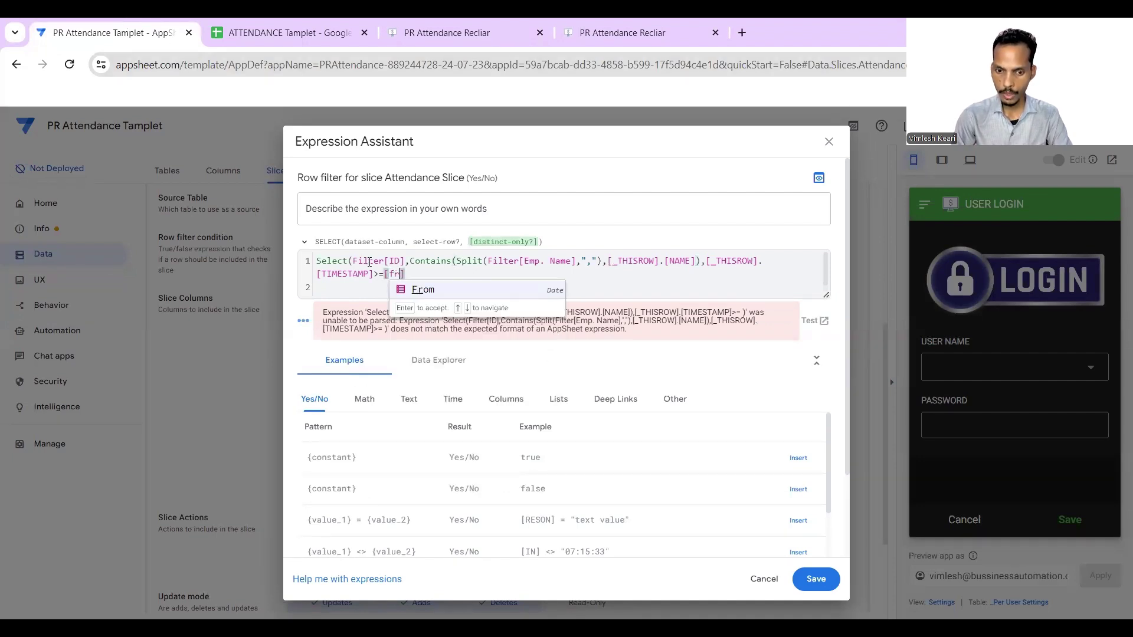
{"action": "left_click", "coordinate": [421, 290]}
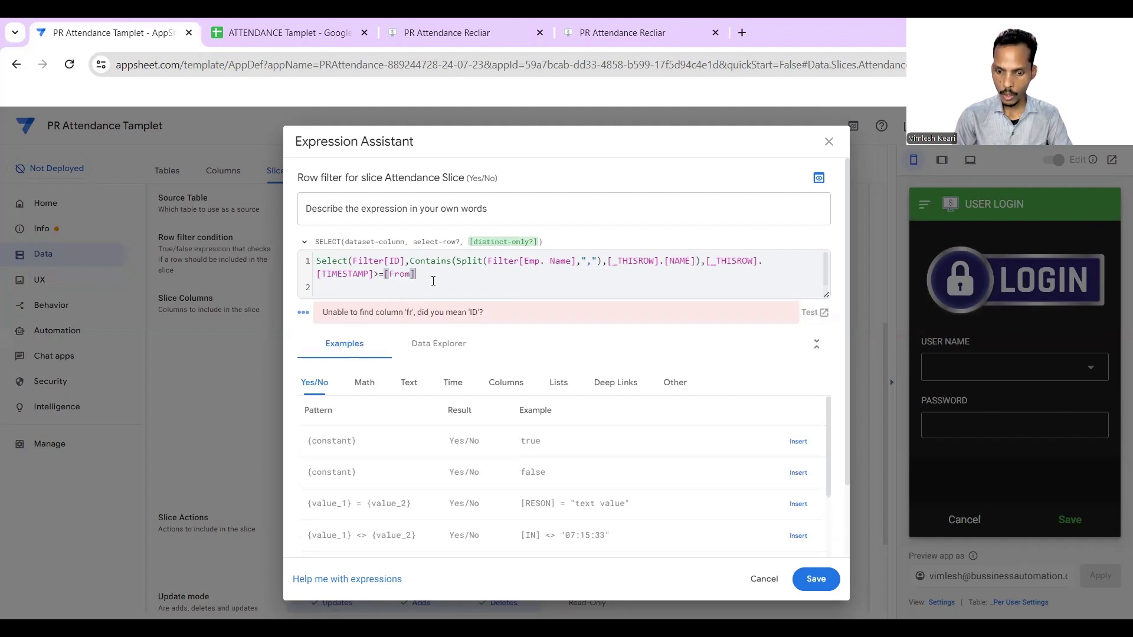
Add [_THISROW].[TIMESTAMP] <= [To] and close the parenthesis, confirming the To column name.
{"action": "type", "text": ",["}
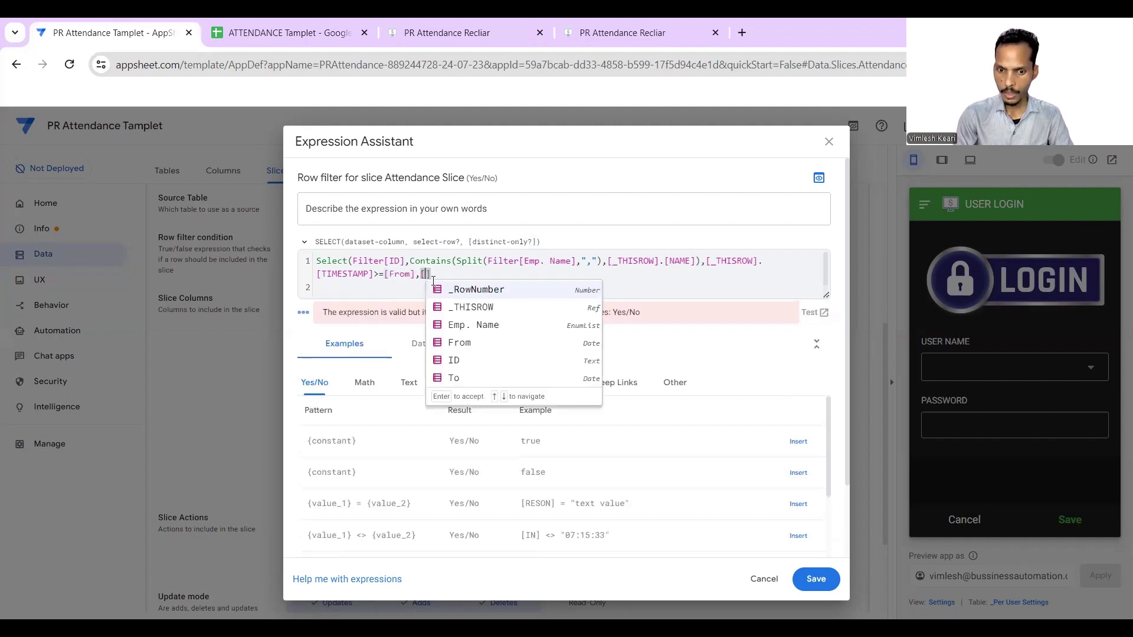
{"action": "type", "text": "_"}
{"action": "left_click", "coordinate": [460, 316]}
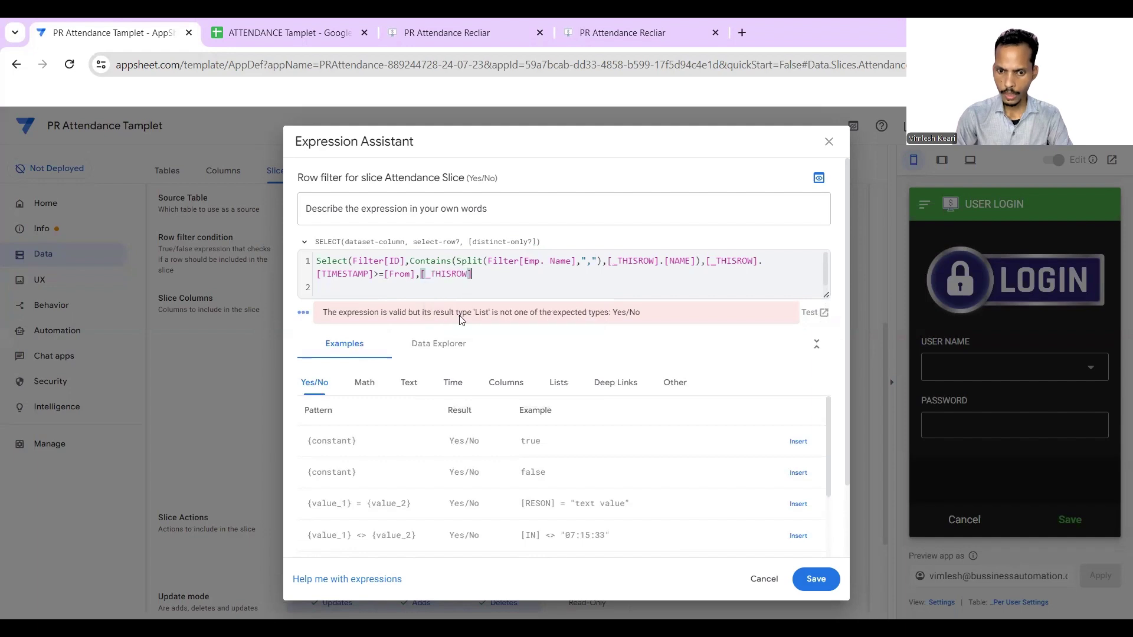
{"action": "type", "text": ".[t"}
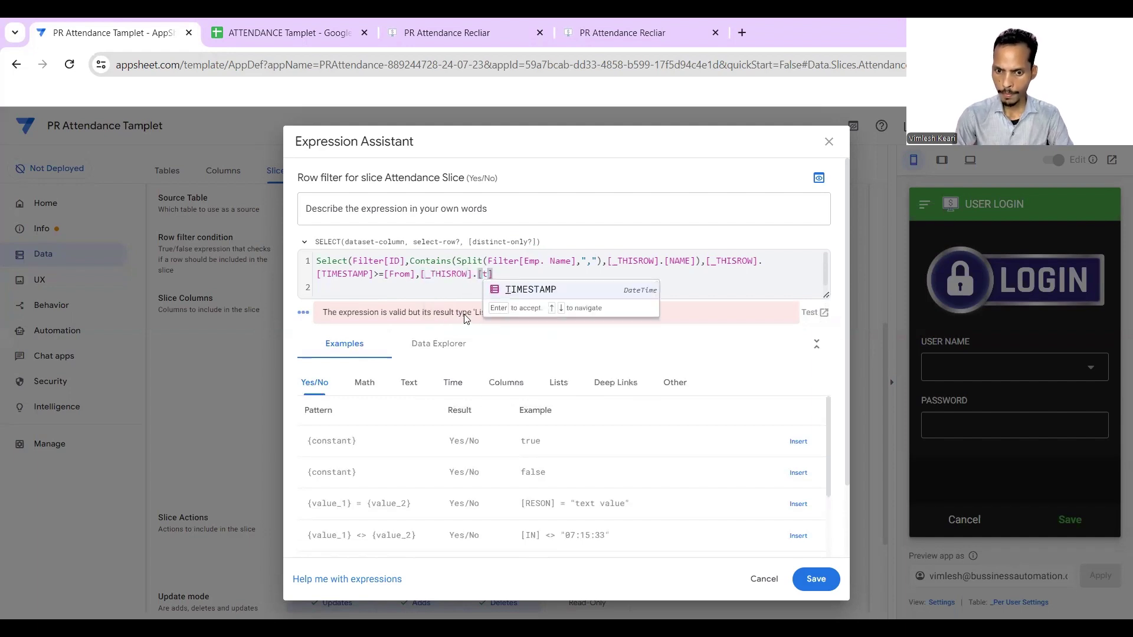
{"action": "left_click", "coordinate": [525, 292]}
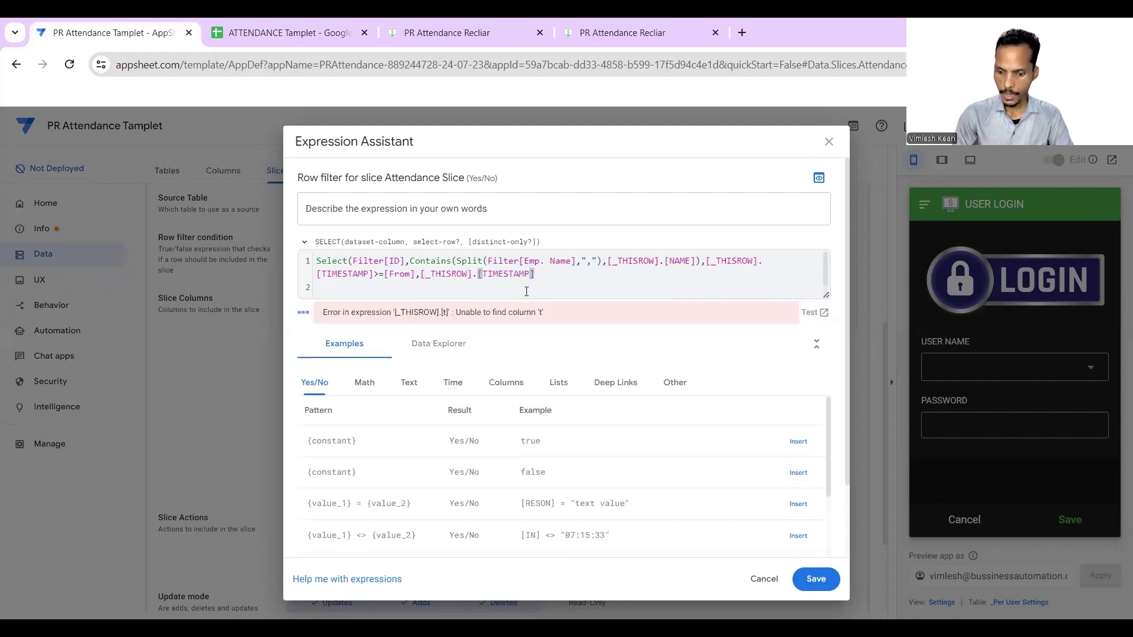
{"action": "type", "text": "<="}
{"action": "left_click", "coordinate": [304, 33]}
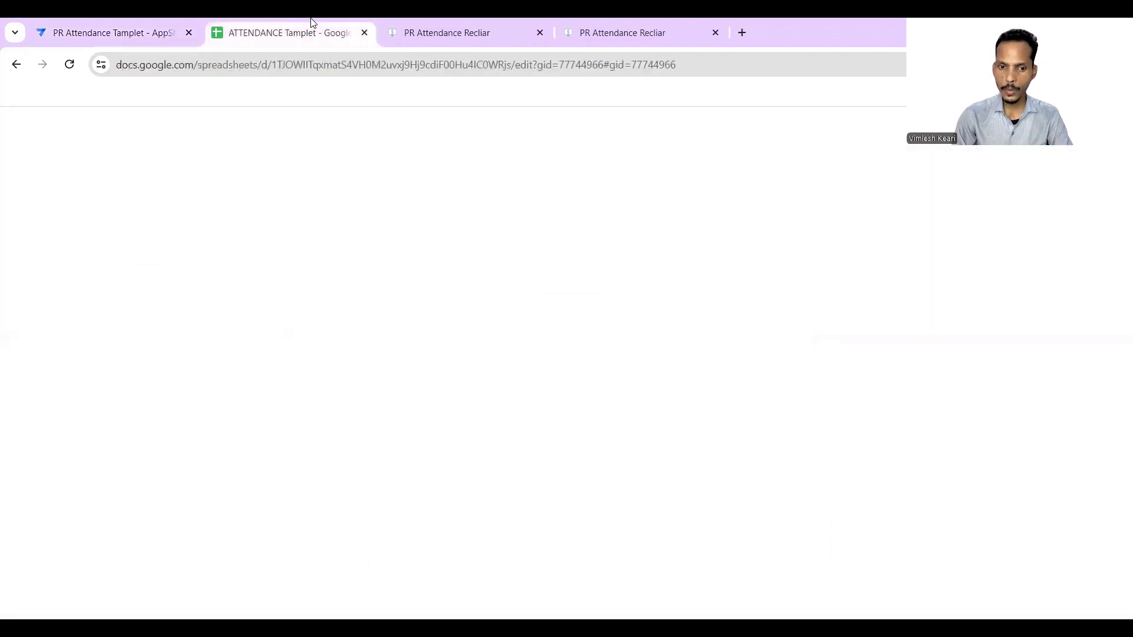
{"action": "left_click", "coordinate": [311, 255]}
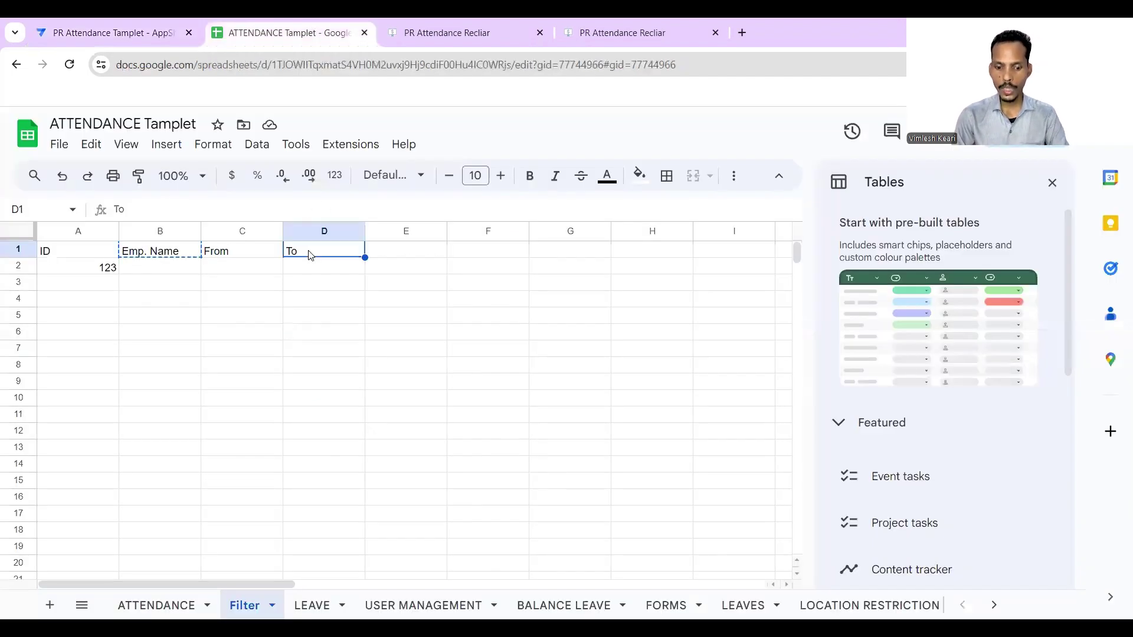
{"action": "left_click", "coordinate": [94, 31]}
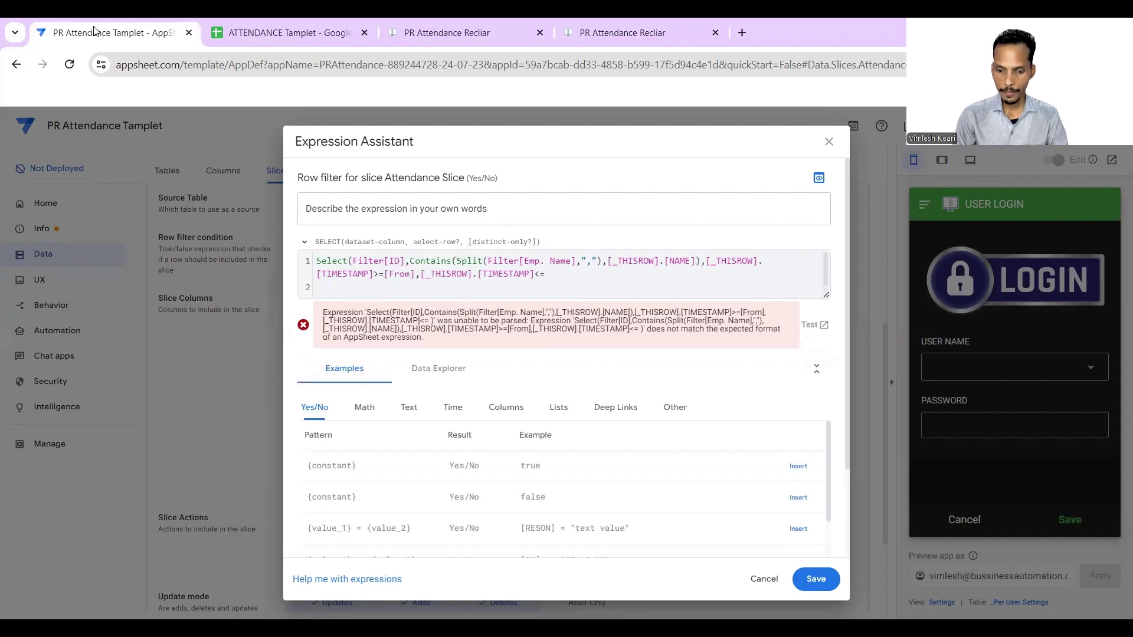
{"action": "type", "text": "[To"}
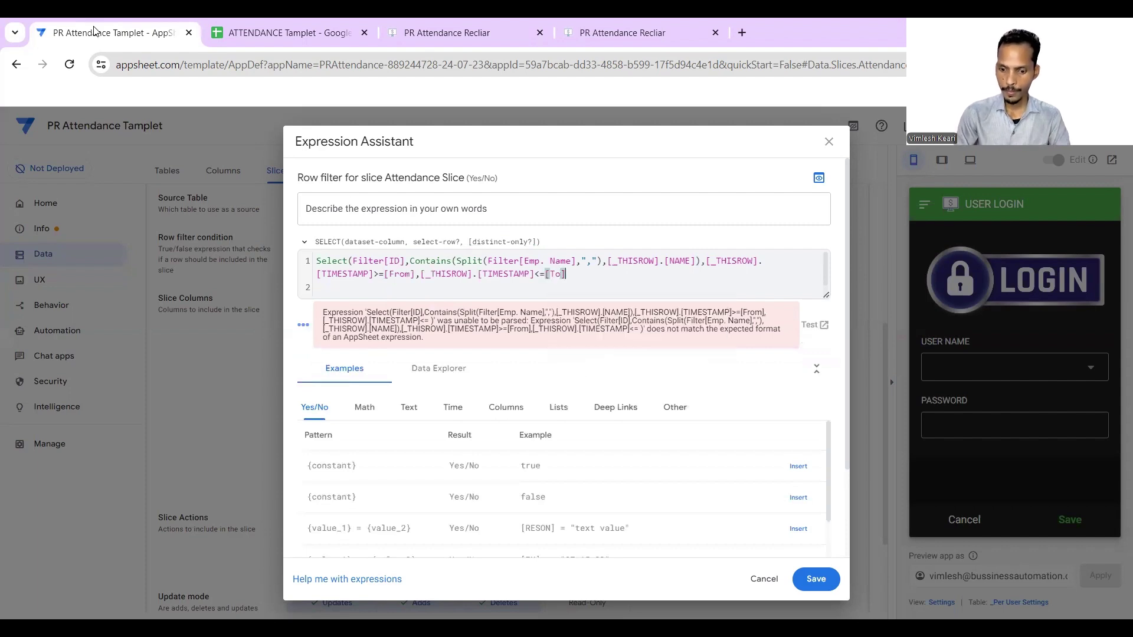
{"action": "type", "text": "])"}
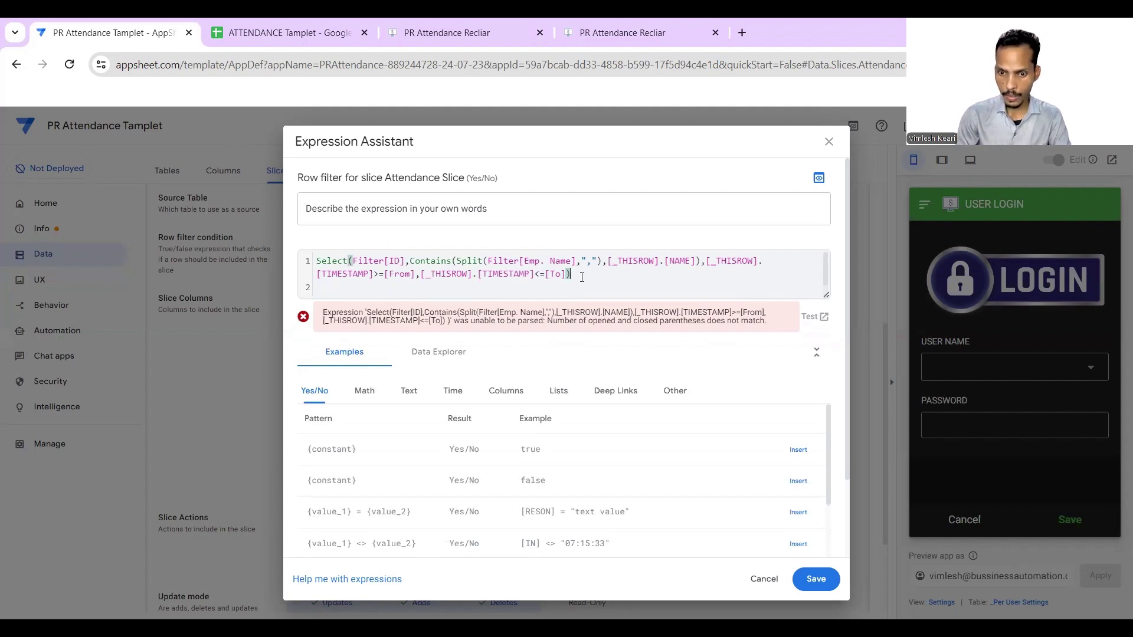
Insert and( before Contains, close it at the end, and delete the empty second line.
{"action": "key", "text": "Up"}
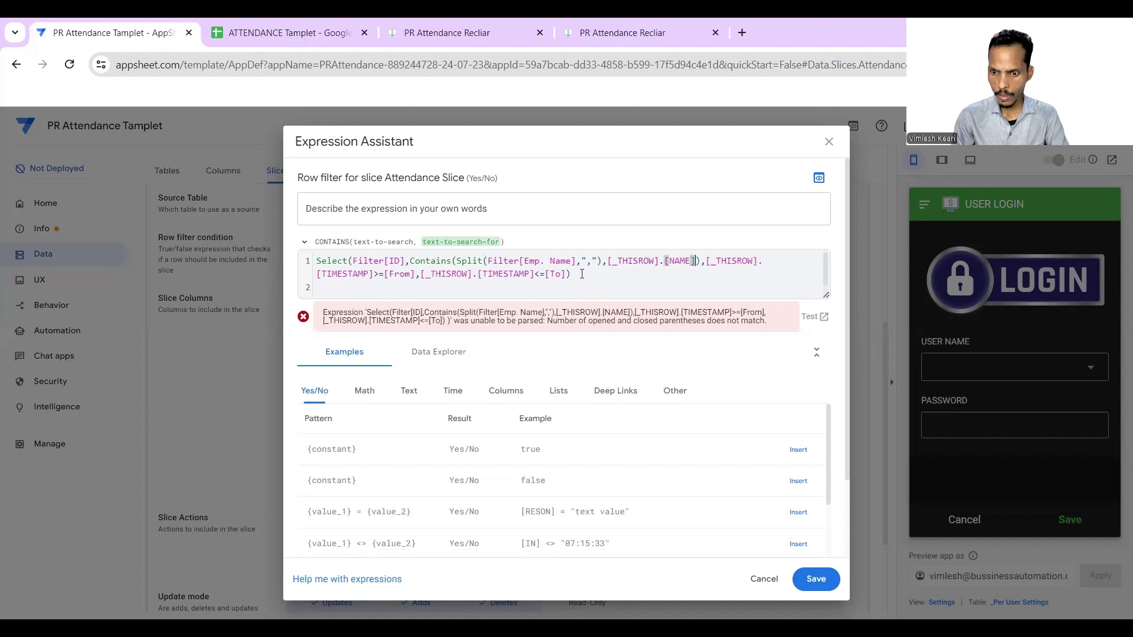
{"action": "key", "text": "Left"}
{"action": "key", "text": "Left"}
{"action": "key", "text": "Left"}
{"action": "key", "text": "Left"}
{"action": "key", "text": "Left"}
{"action": "key", "text": "Left"}
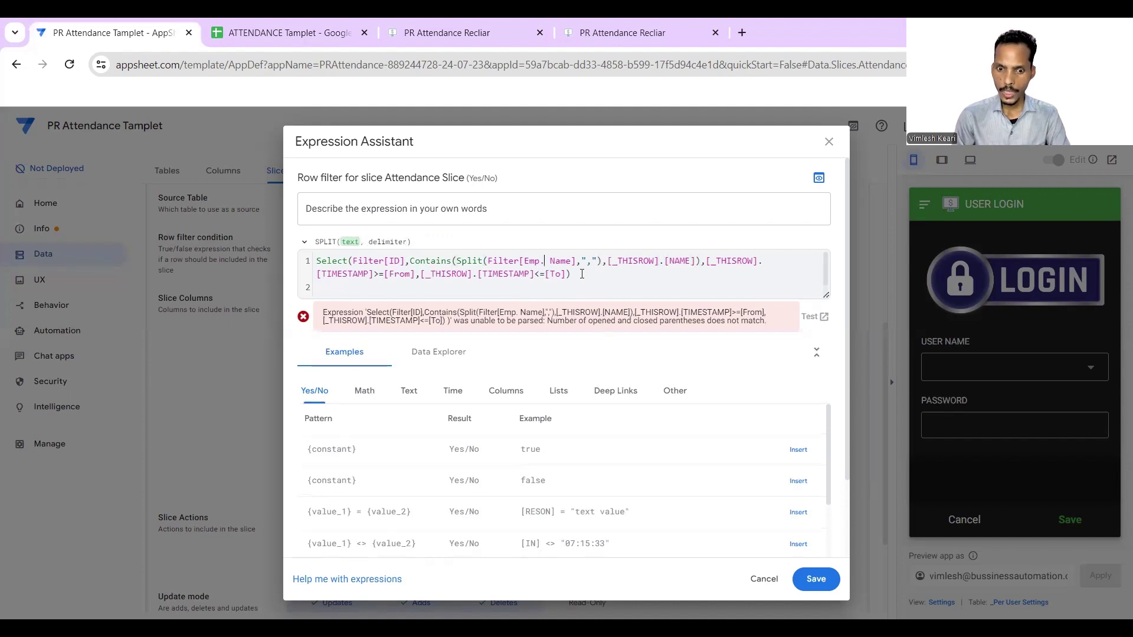
{"action": "key", "text": "Left"}
{"action": "key", "text": "Left"}
{"action": "key", "text": "Left"}
{"action": "key", "text": "Left"}
{"action": "key", "text": "Left"}
{"action": "key", "text": "Left"}
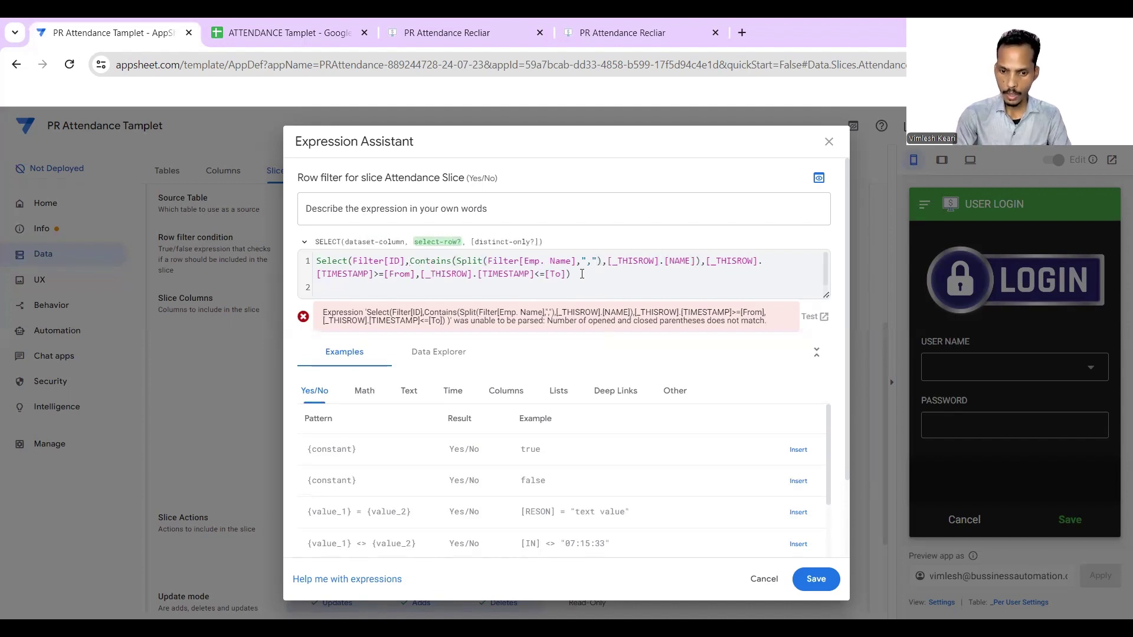
{"action": "type", "text": "and("}
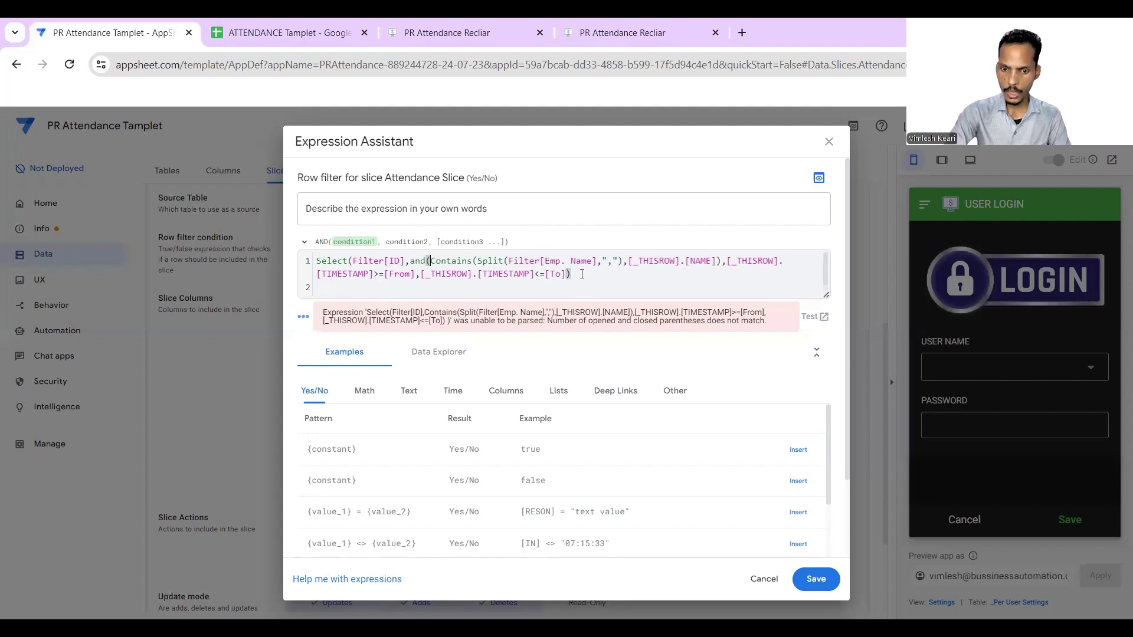
{"action": "key", "text": "End"}
{"action": "type", "text": ")"}
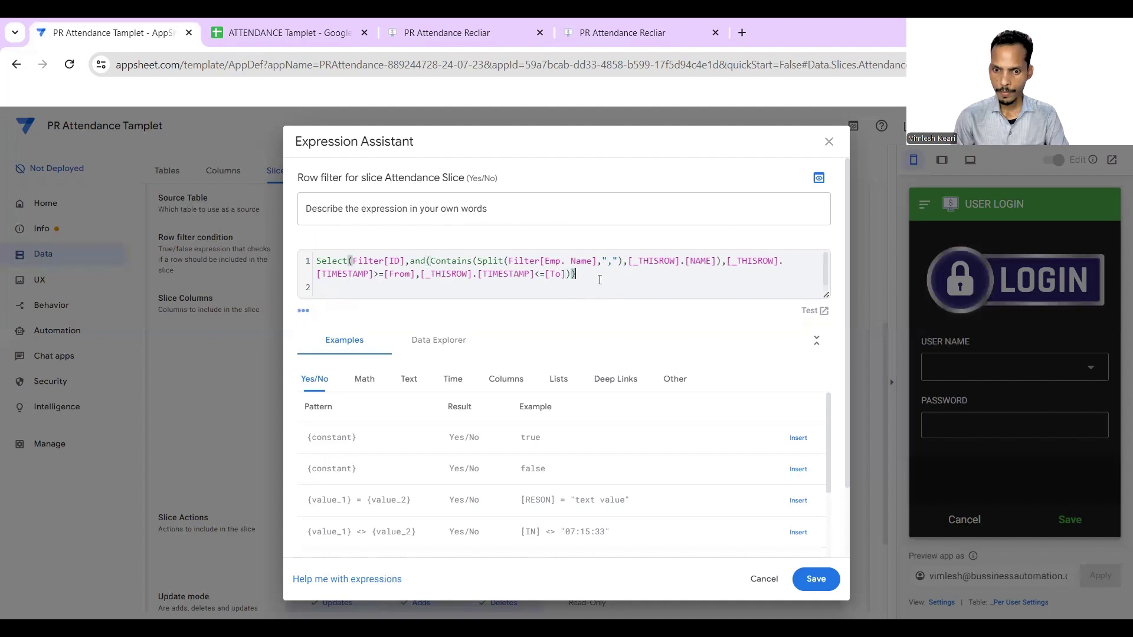
{"action": "key", "text": "Delete"}
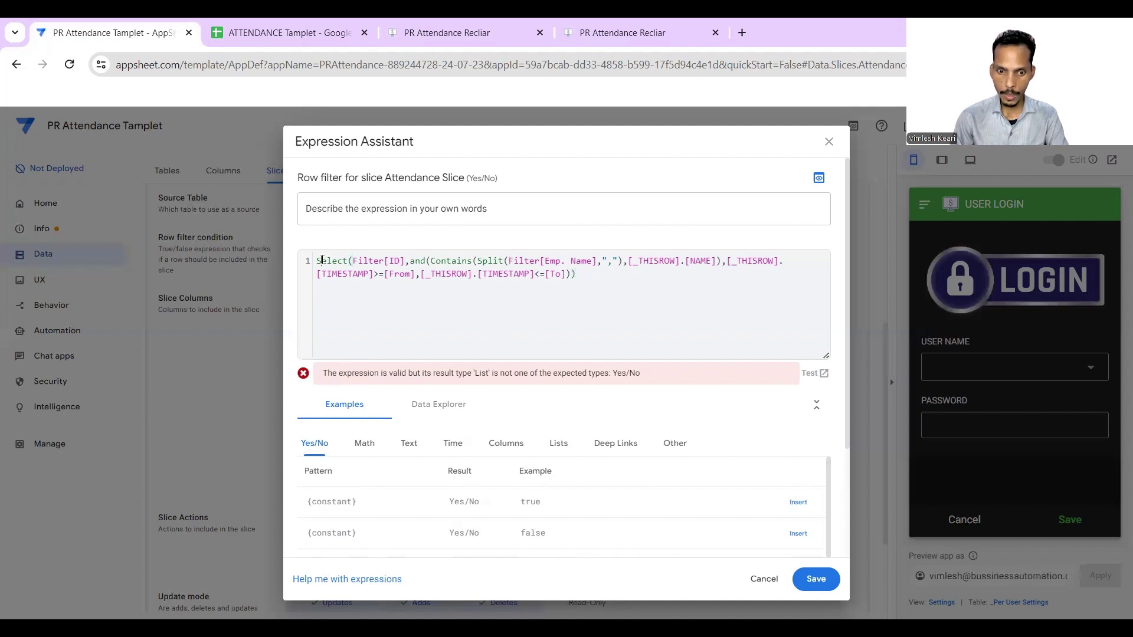
Wrap the whole row filter in isnotblank( ) and save it.
{"action": "type", "text": "is"}
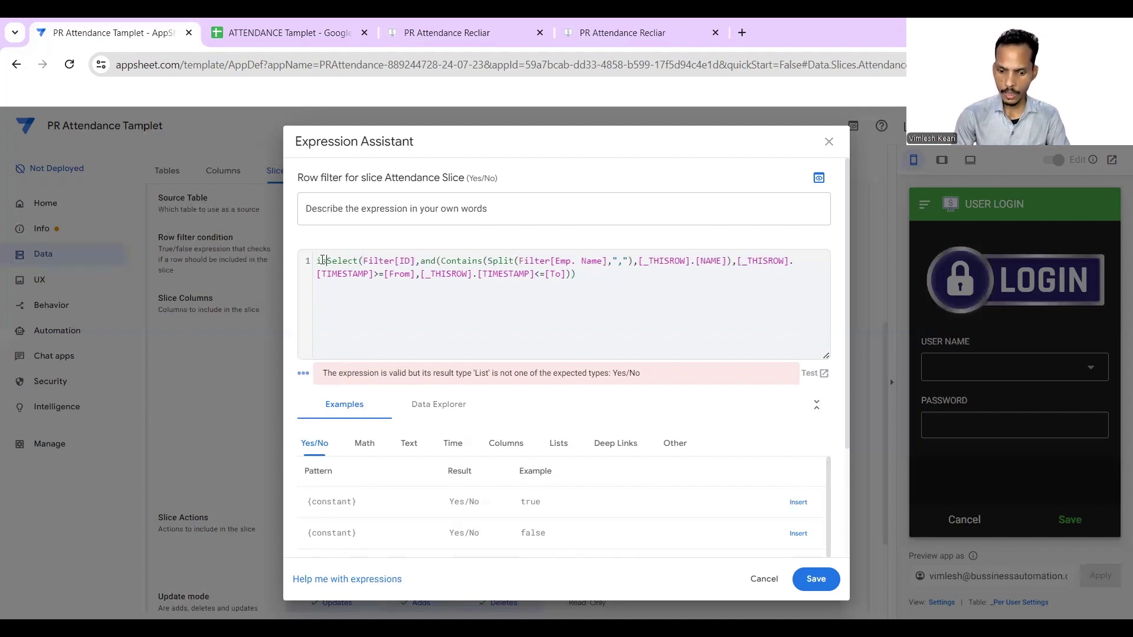
{"action": "type", "text": "notblan"}
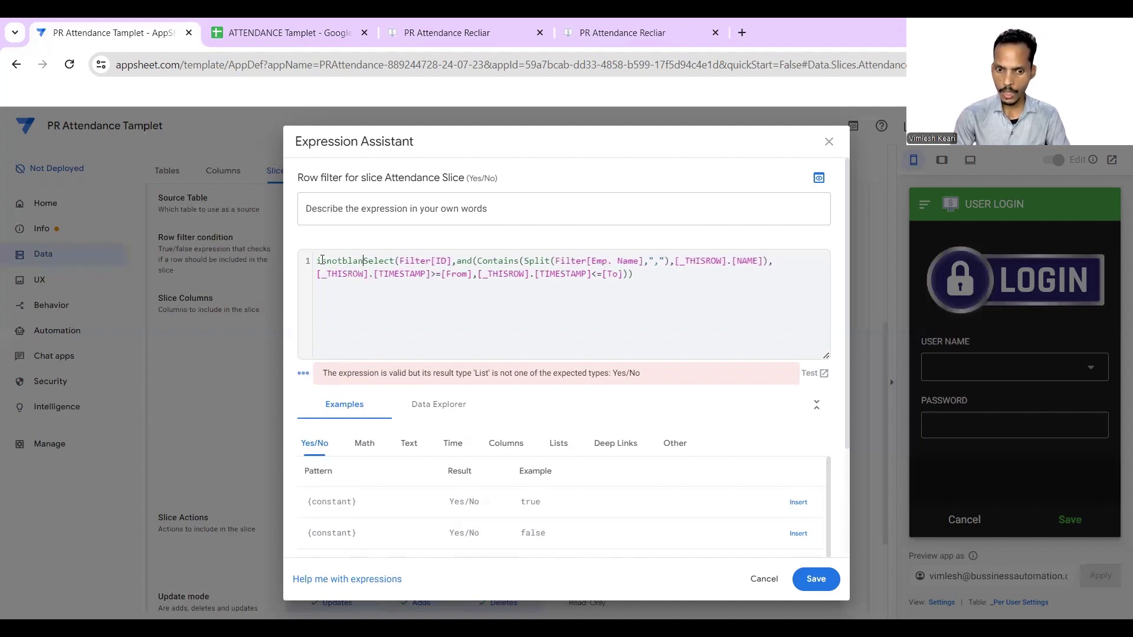
{"action": "type", "text": "k("}
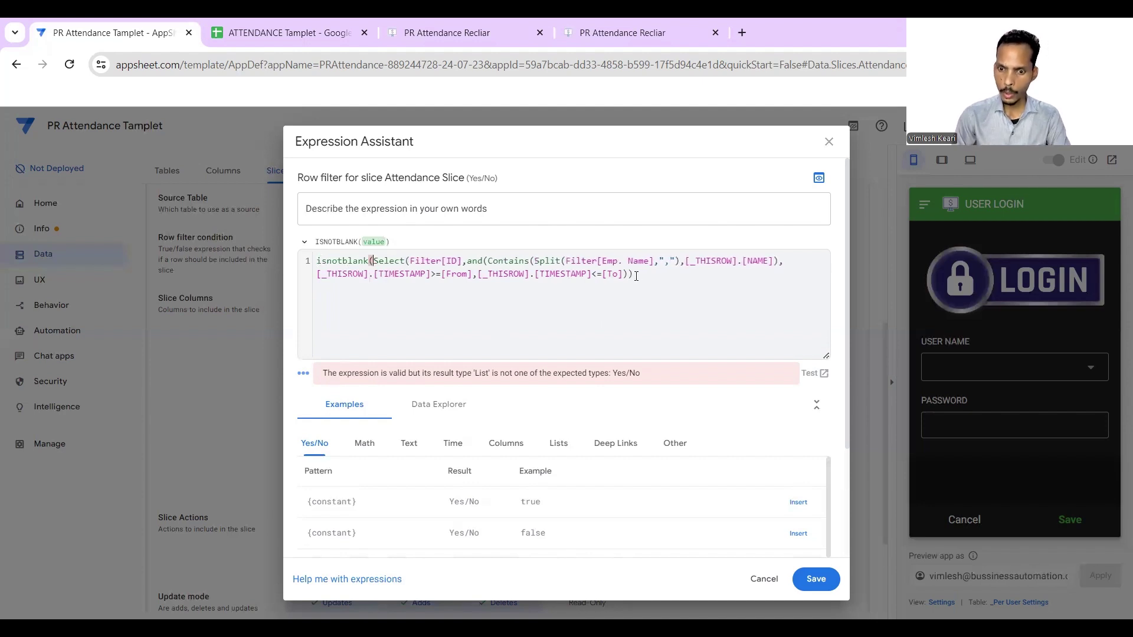
{"action": "left_click", "coordinate": [636, 274]}
{"action": "type", "text": ")"}
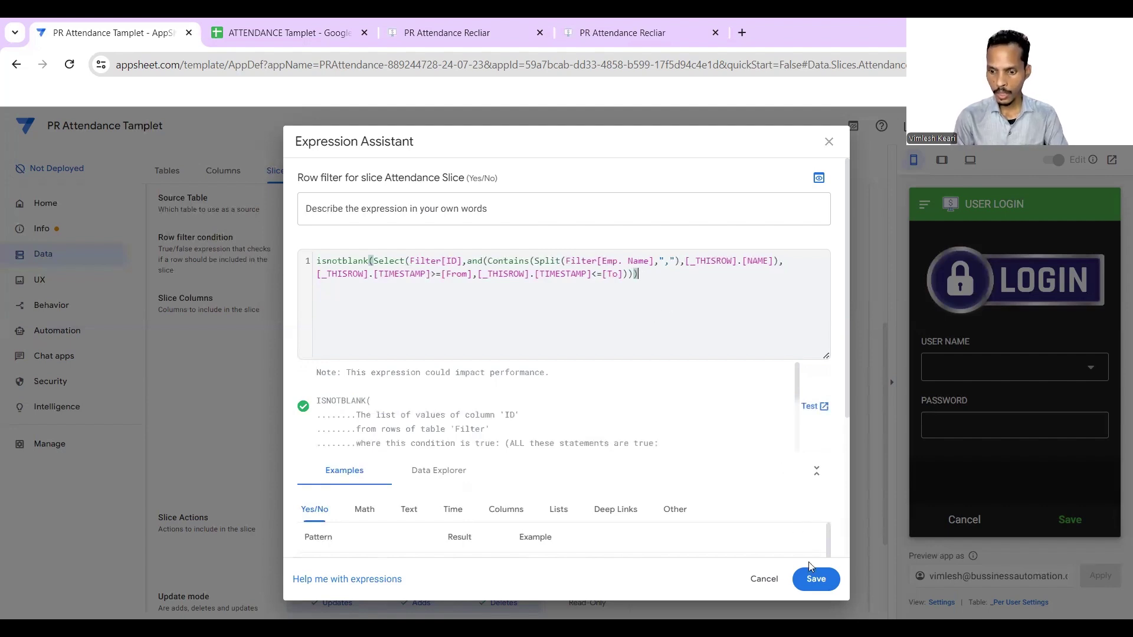
{"action": "left_click", "coordinate": [814, 578]}
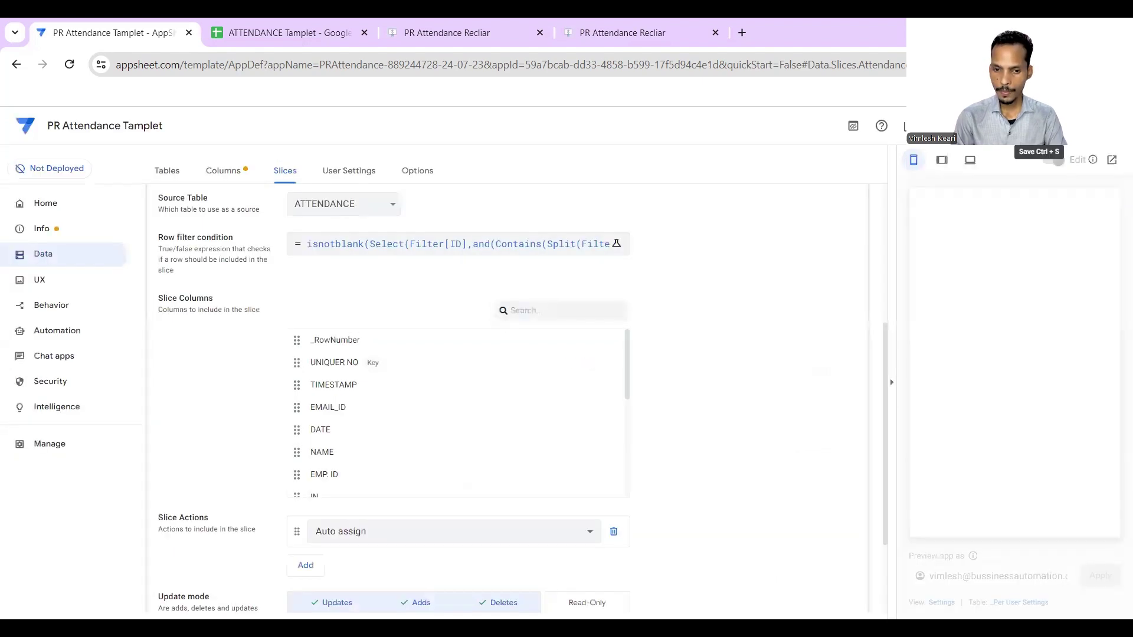
Collapse the Attendance Slice details and go to the UX views page.
{"action": "scroll", "coordinate": [856, 228], "scroll_direction": "up", "scroll_amount": 3}
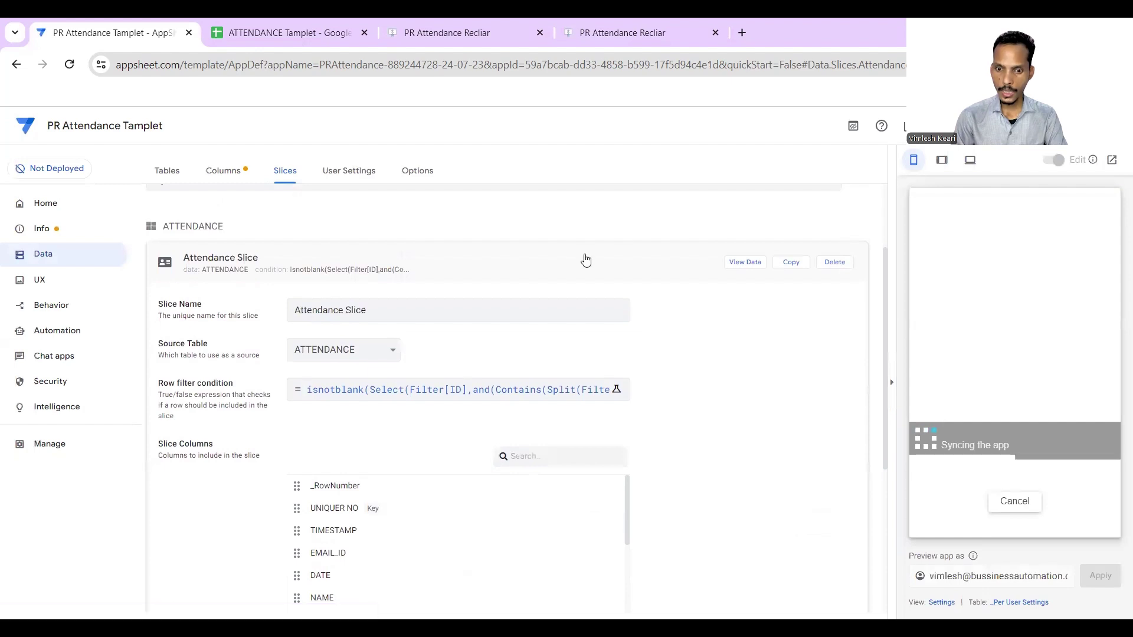
{"action": "left_click", "coordinate": [585, 266]}
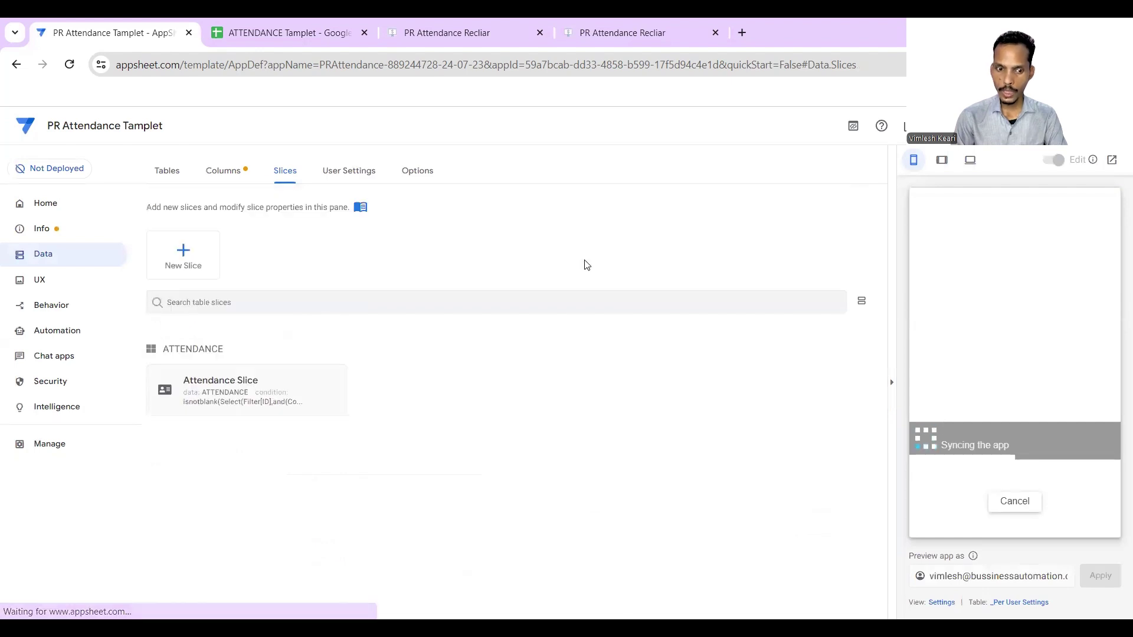
{"action": "left_click", "coordinate": [67, 289]}
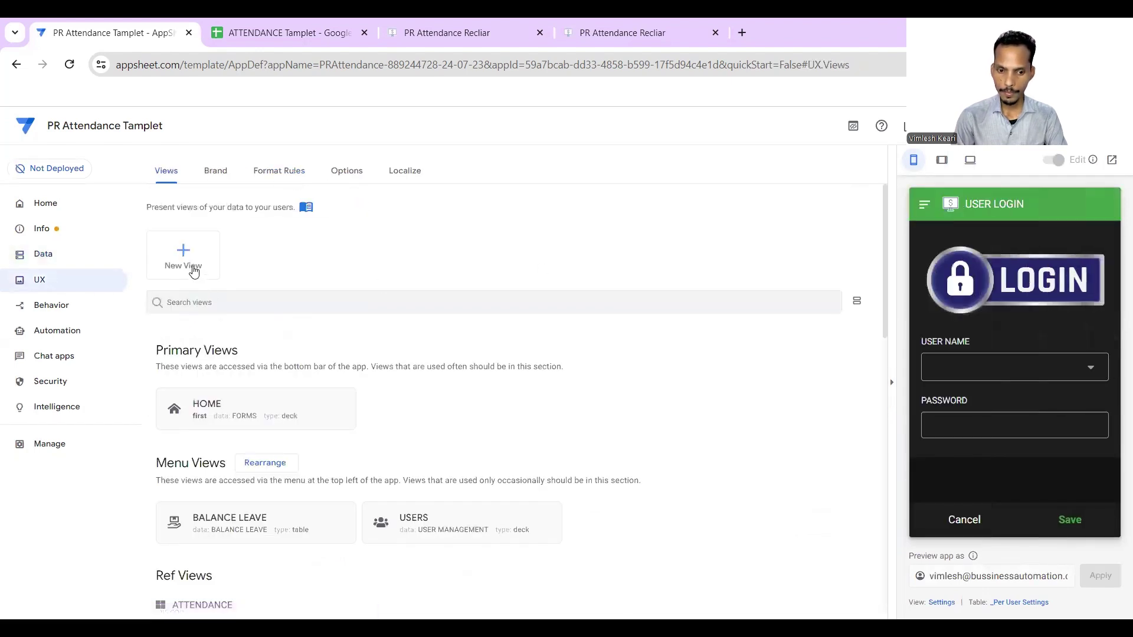
Create a new view named 'Att. Report Ref.'.
{"action": "left_click", "coordinate": [193, 271]}
{"action": "left_click", "coordinate": [430, 455]}
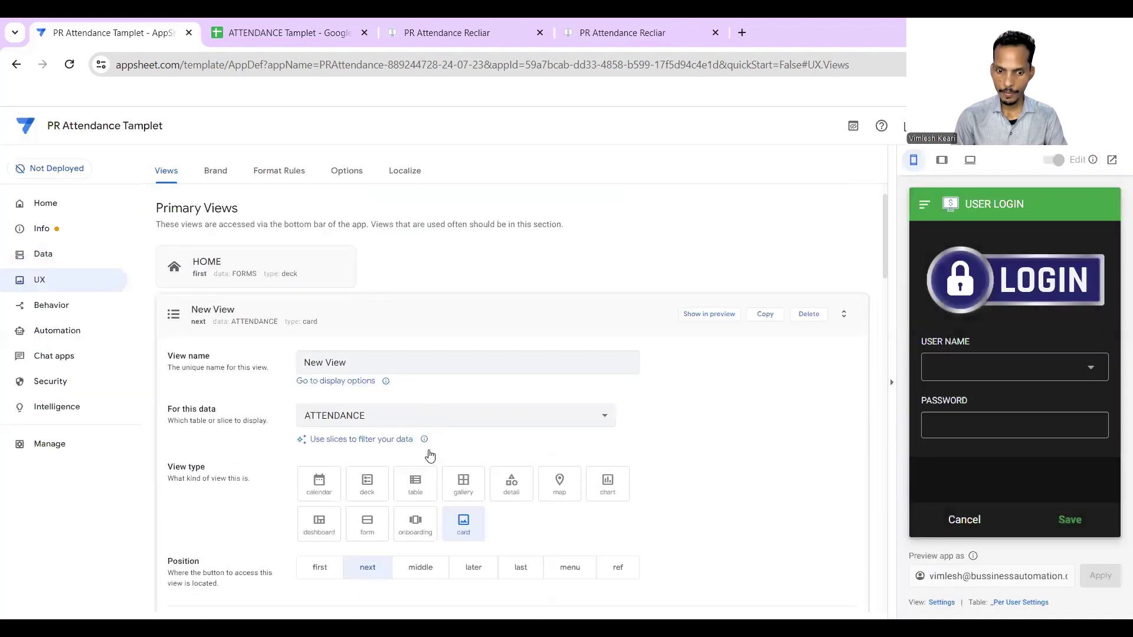
{"action": "left_click", "coordinate": [378, 337]}
{"action": "key", "text": "BackSpace"}
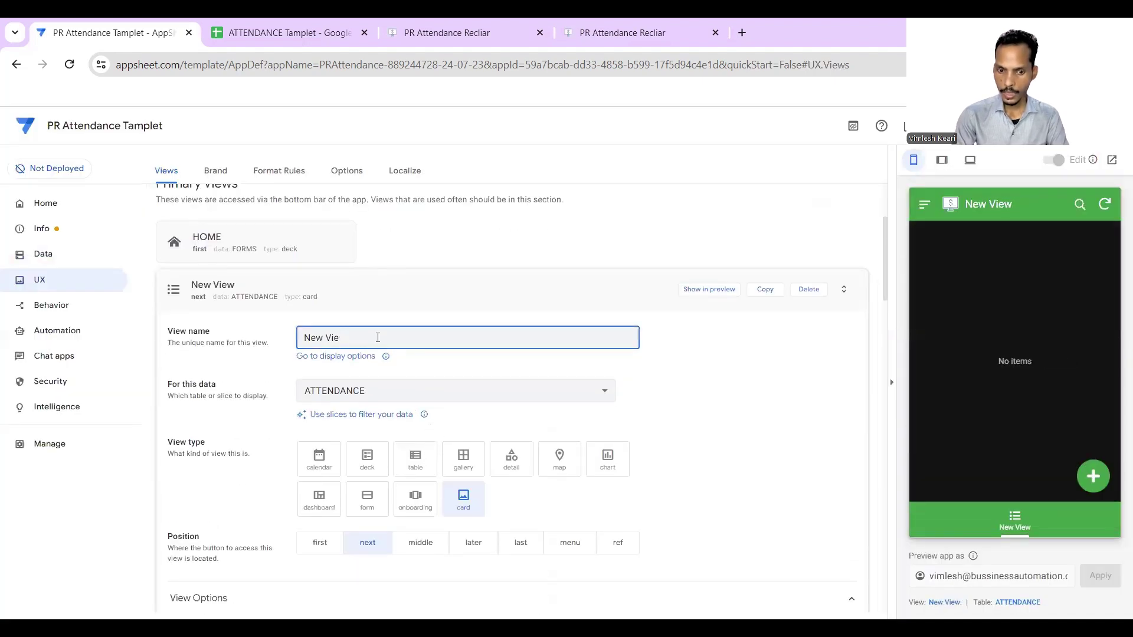
{"action": "key", "text": "BackSpace"}
{"action": "key", "text": "BackSpace"}
{"action": "key", "text": "BackSpace"}
{"action": "type", "text": "tt."}
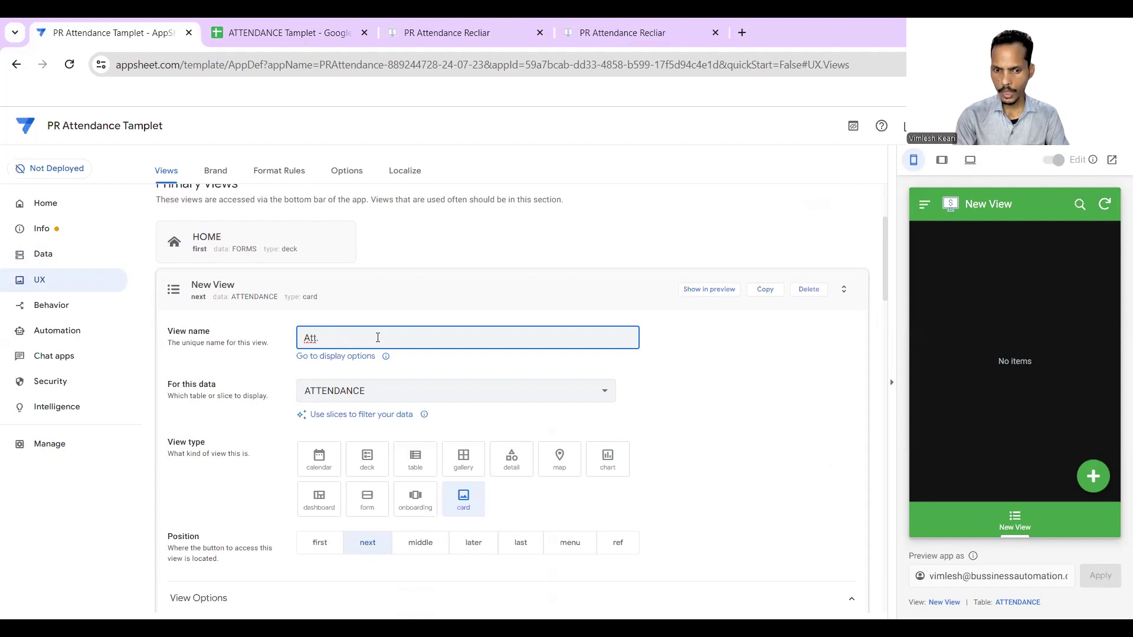
{"action": "type", "text": "eport Ref"}
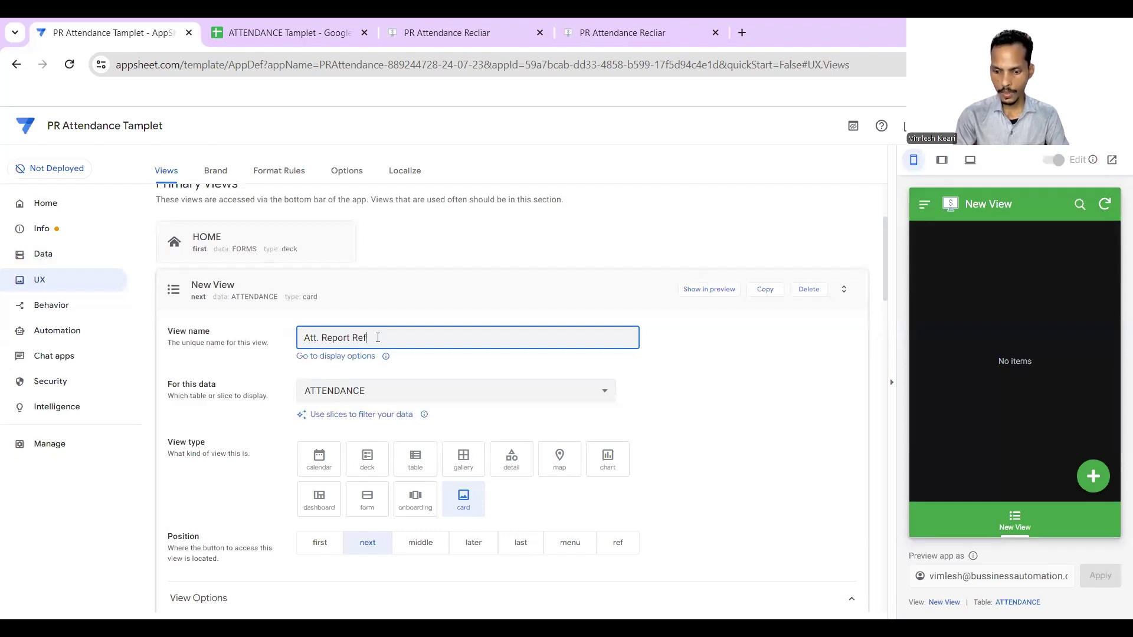
{"action": "type", "text": " ."}
Base the view on Attendance Slice as a table with manual column order.
{"action": "scroll", "coordinate": [377, 338], "scroll_direction": "down", "scroll_amount": 1}
{"action": "left_click", "coordinate": [381, 341]}
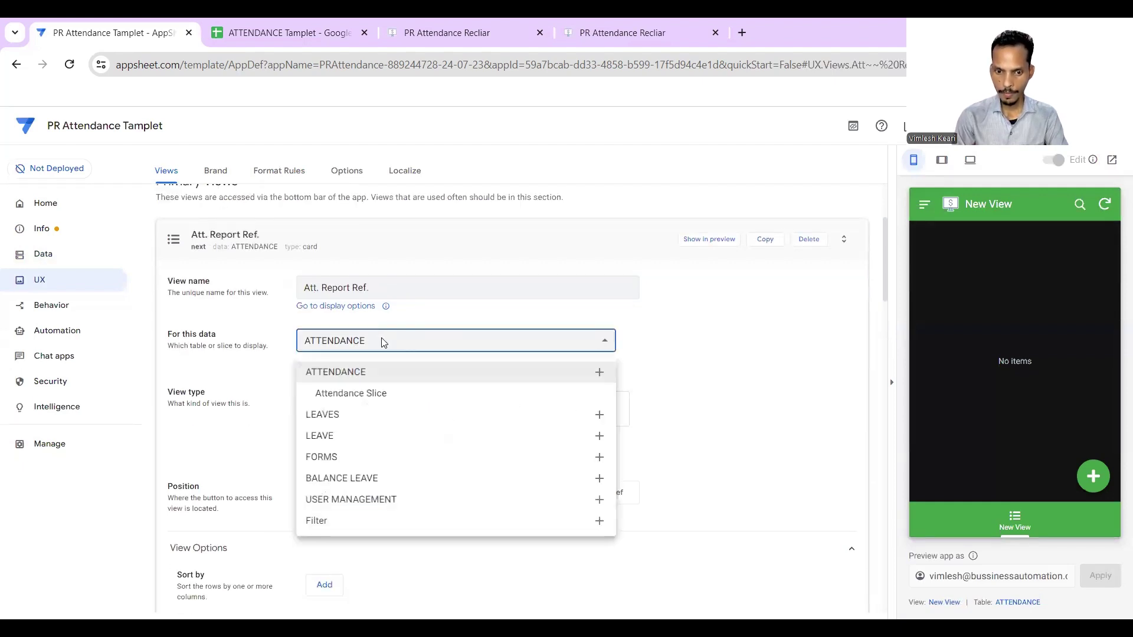
{"action": "scroll", "coordinate": [381, 341], "scroll_direction": "down", "scroll_amount": 1}
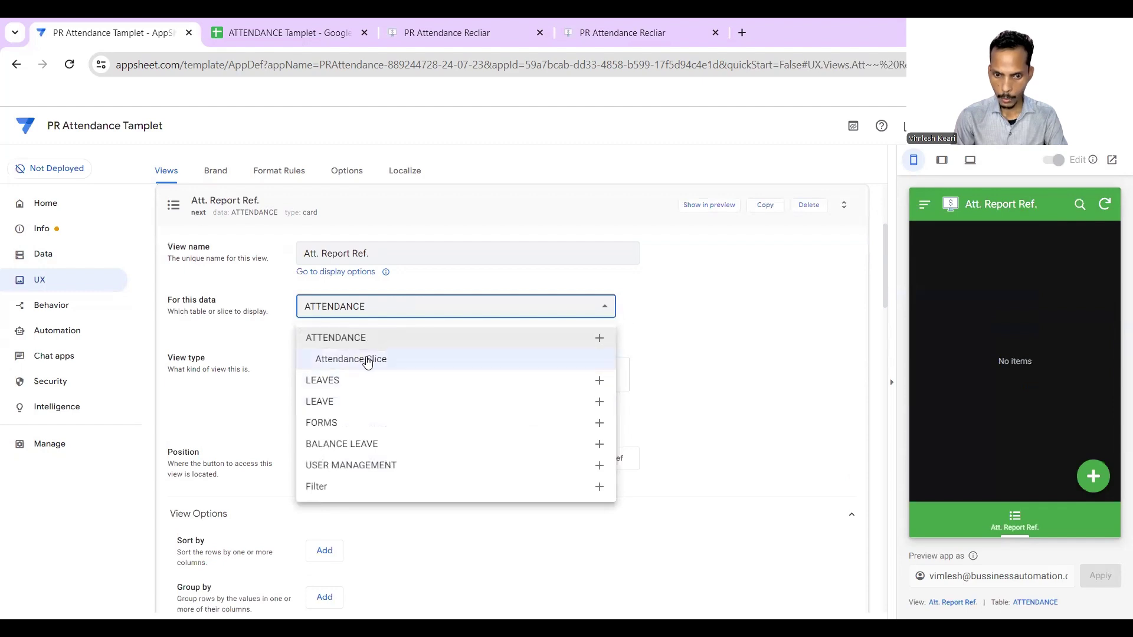
{"action": "left_click", "coordinate": [367, 362]}
{"action": "scroll", "coordinate": [408, 435], "scroll_direction": "down", "scroll_amount": 2}
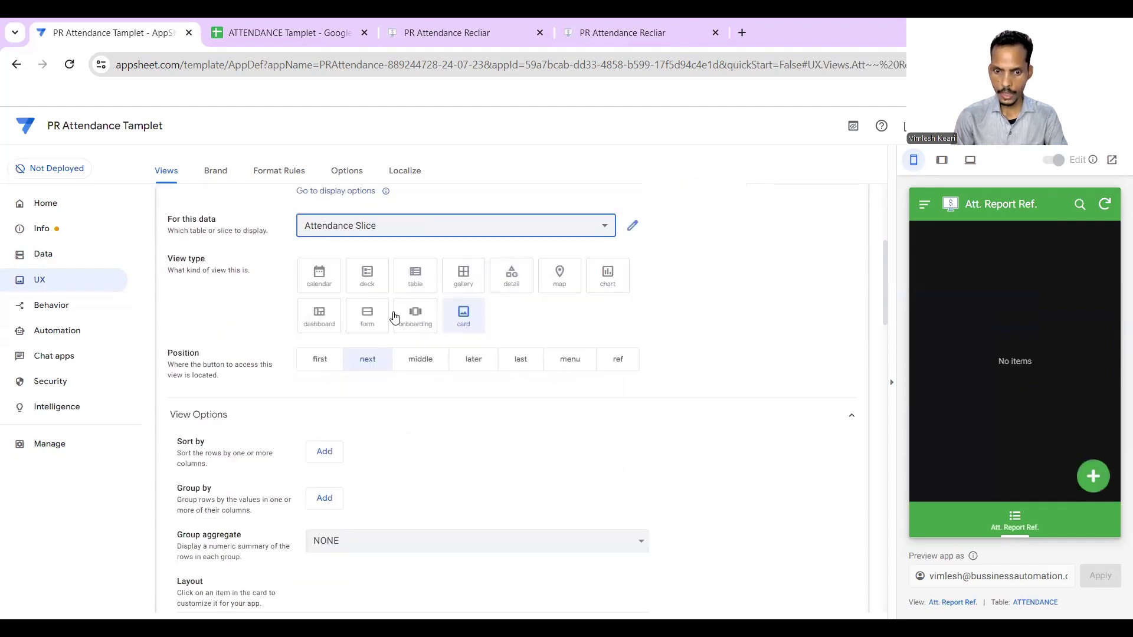
{"action": "left_click", "coordinate": [417, 282]}
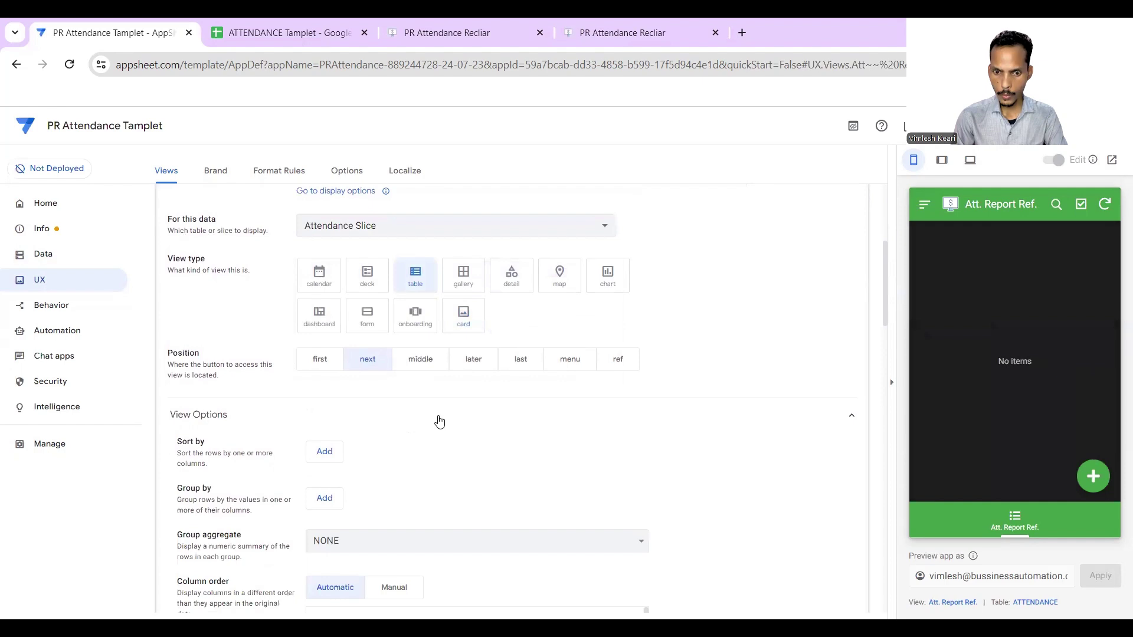
{"action": "scroll", "coordinate": [439, 420], "scroll_direction": "down", "scroll_amount": 4}
{"action": "scroll", "coordinate": [439, 420], "scroll_direction": "down", "scroll_amount": 1}
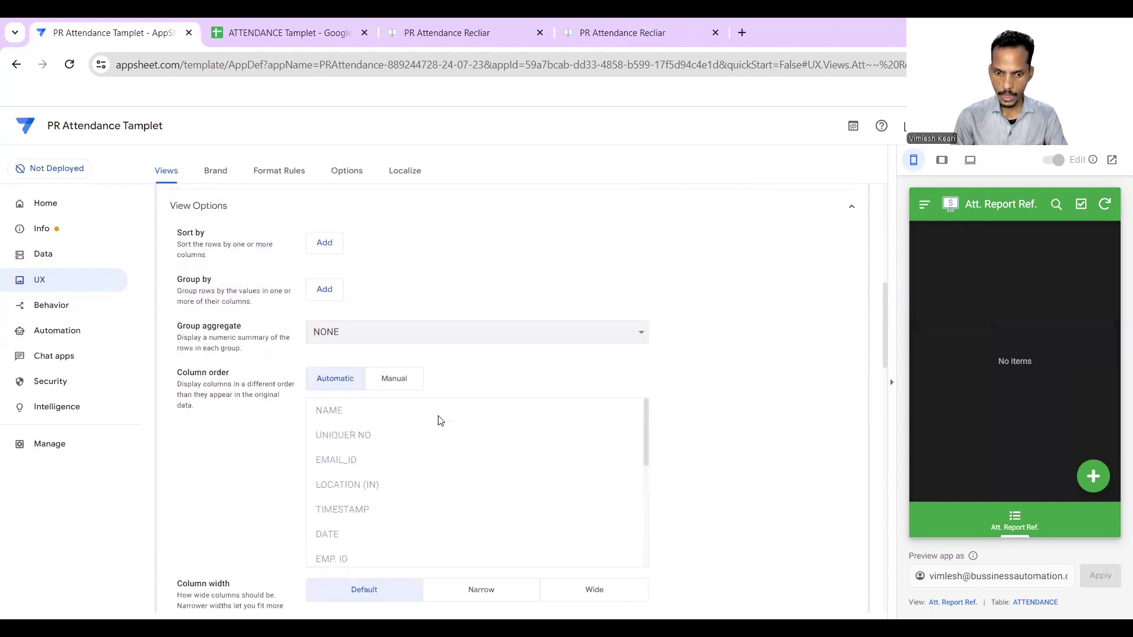
{"action": "left_click", "coordinate": [394, 380]}
Drop UNIQUER NO, EMAIL_ID, LOCATION (IN/OUT), DATE and OUT STATUS; put TIMESTAMP first, DURATION above DISTANCE.
{"action": "scroll", "coordinate": [413, 386], "scroll_direction": "down", "scroll_amount": 2}
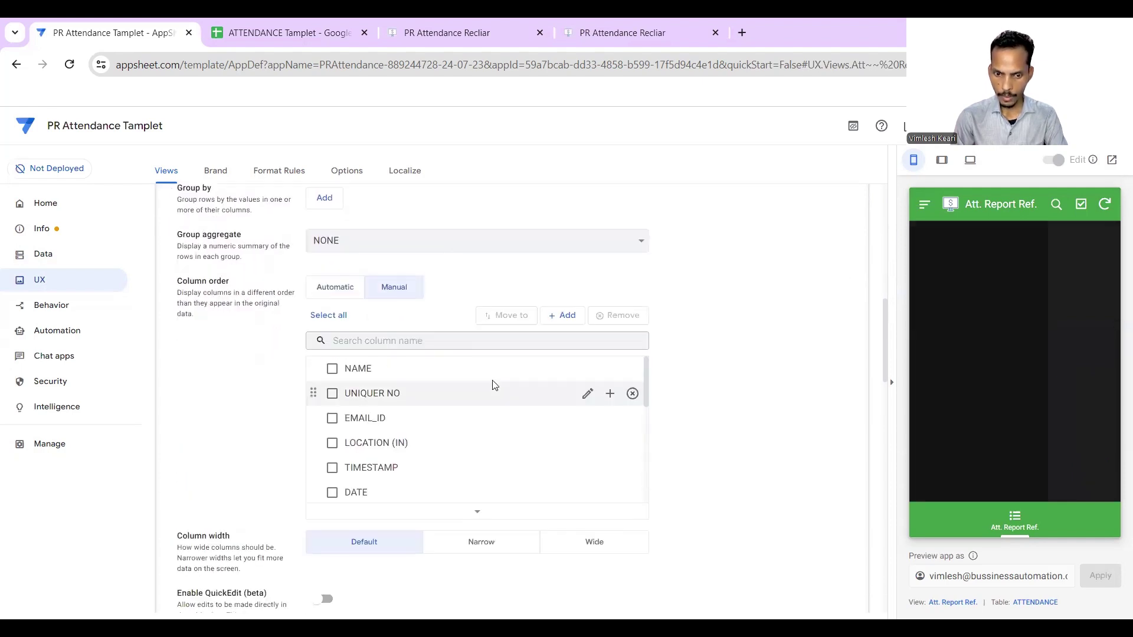
{"action": "left_click", "coordinate": [633, 394]}
{"action": "left_click", "coordinate": [632, 394]}
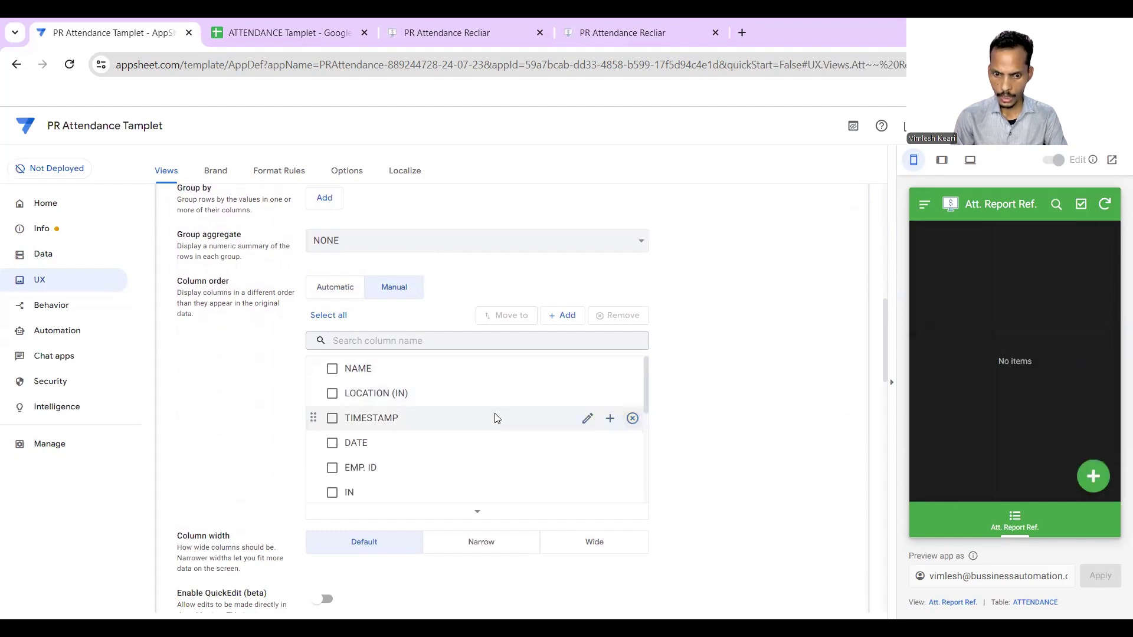
{"action": "left_click", "coordinate": [633, 394]}
{"action": "left_click_drag", "start_coordinate": [313, 393], "coordinate": [309, 371]}
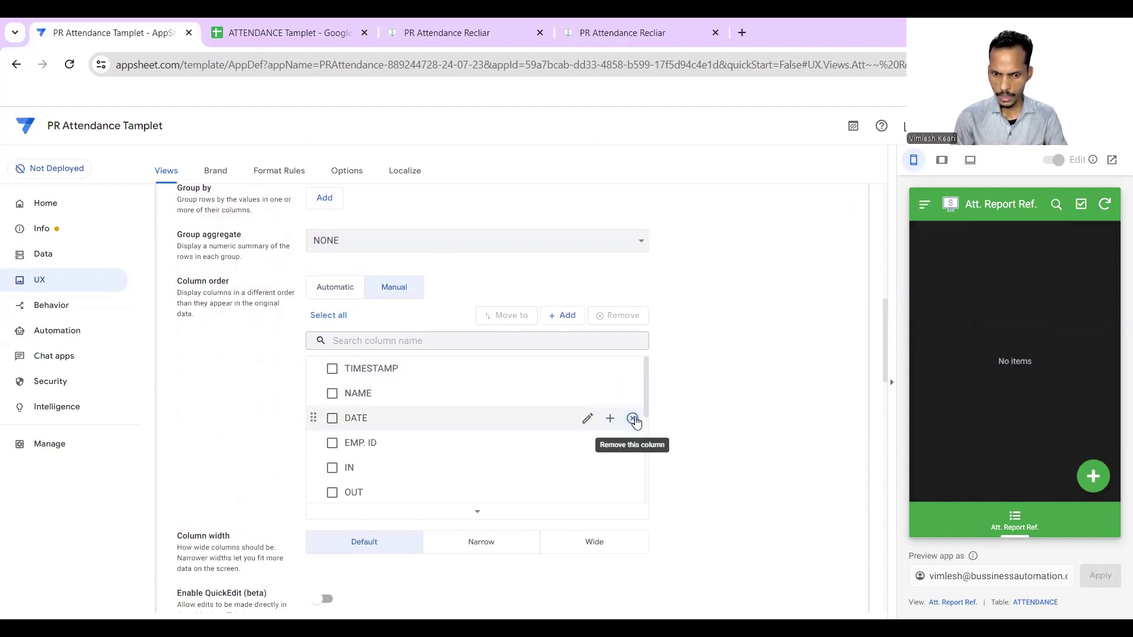
{"action": "left_click", "coordinate": [633, 417]}
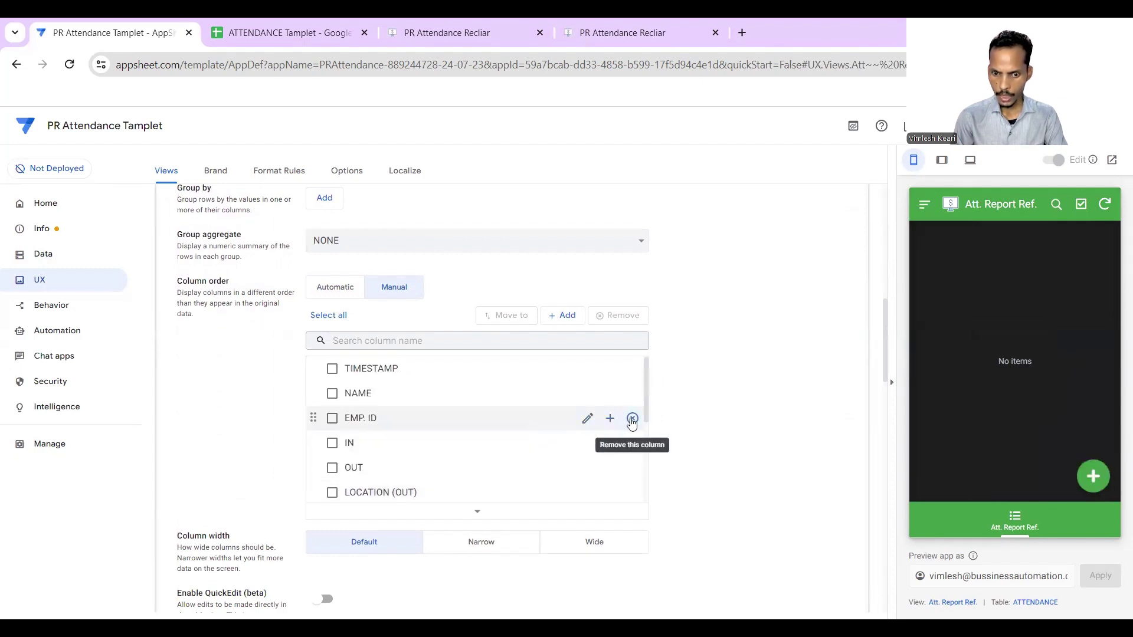
{"action": "scroll", "coordinate": [353, 453], "scroll_direction": "down", "scroll_amount": 1}
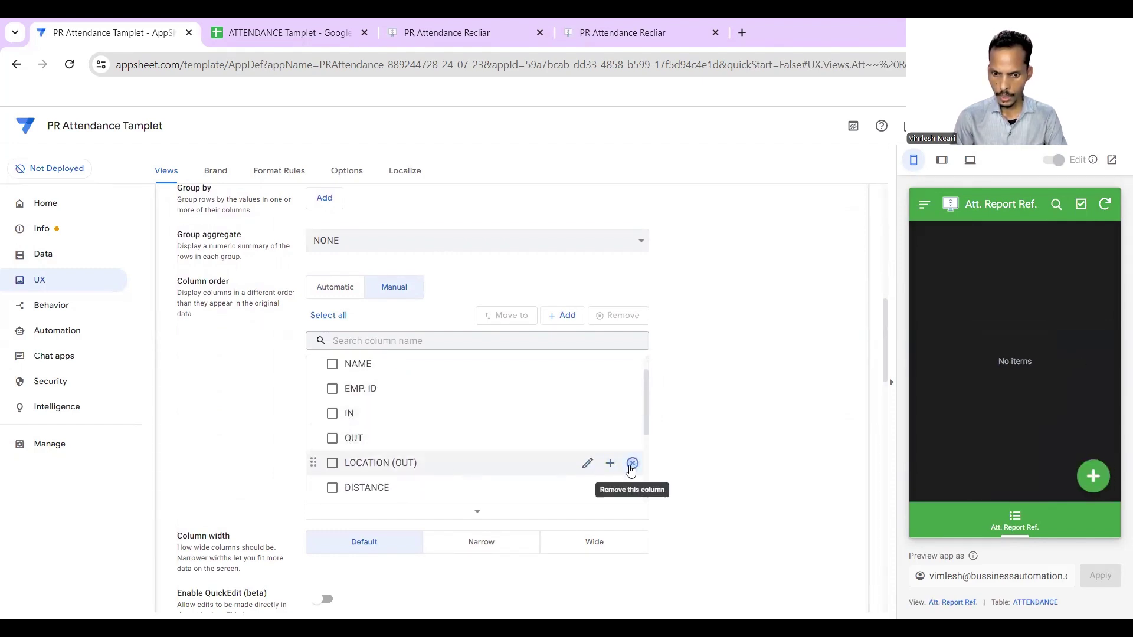
{"action": "left_click", "coordinate": [631, 463]}
{"action": "scroll", "coordinate": [559, 466], "scroll_direction": "down", "scroll_amount": 1}
{"action": "left_click", "coordinate": [632, 452]}
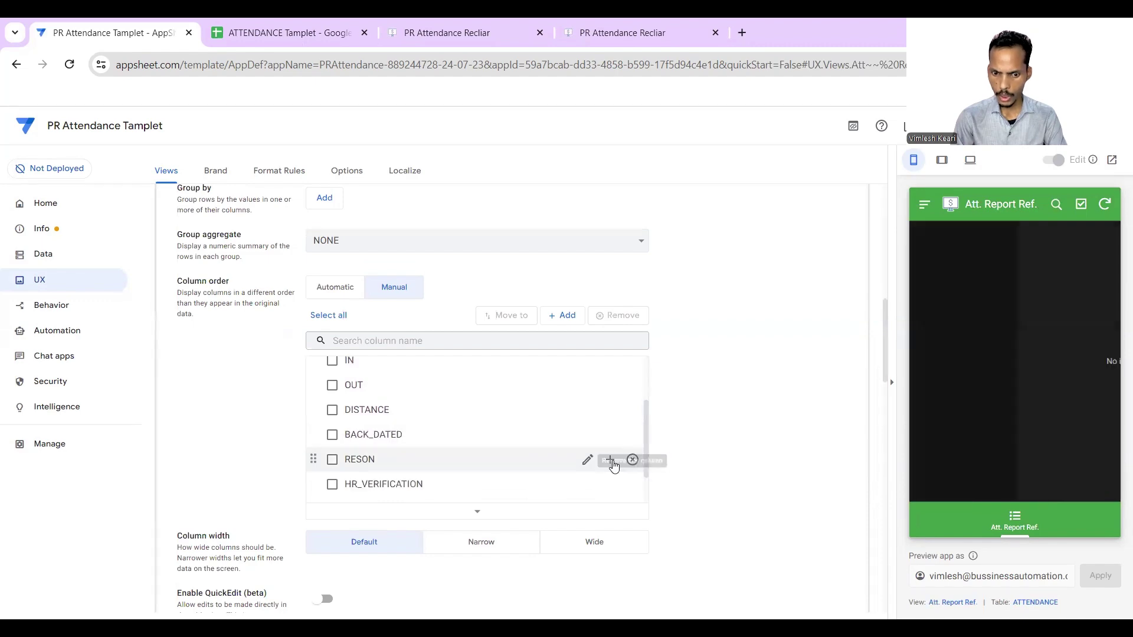
{"action": "scroll", "coordinate": [578, 482], "scroll_direction": "down", "scroll_amount": 1}
{"action": "left_click_drag", "start_coordinate": [314, 487], "coordinate": [306, 381]}
{"action": "scroll", "coordinate": [736, 369], "scroll_direction": "up", "scroll_amount": 10}
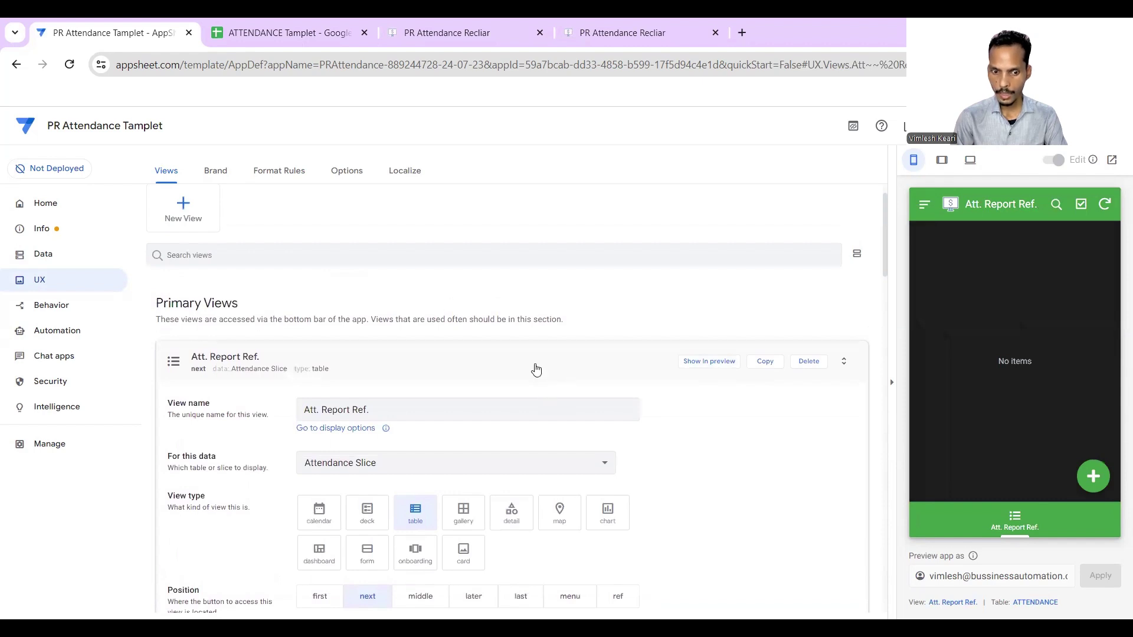
Save the app, then add a new view named 'Filter' using the Filter table.
{"action": "left_click", "coordinate": [534, 366]}
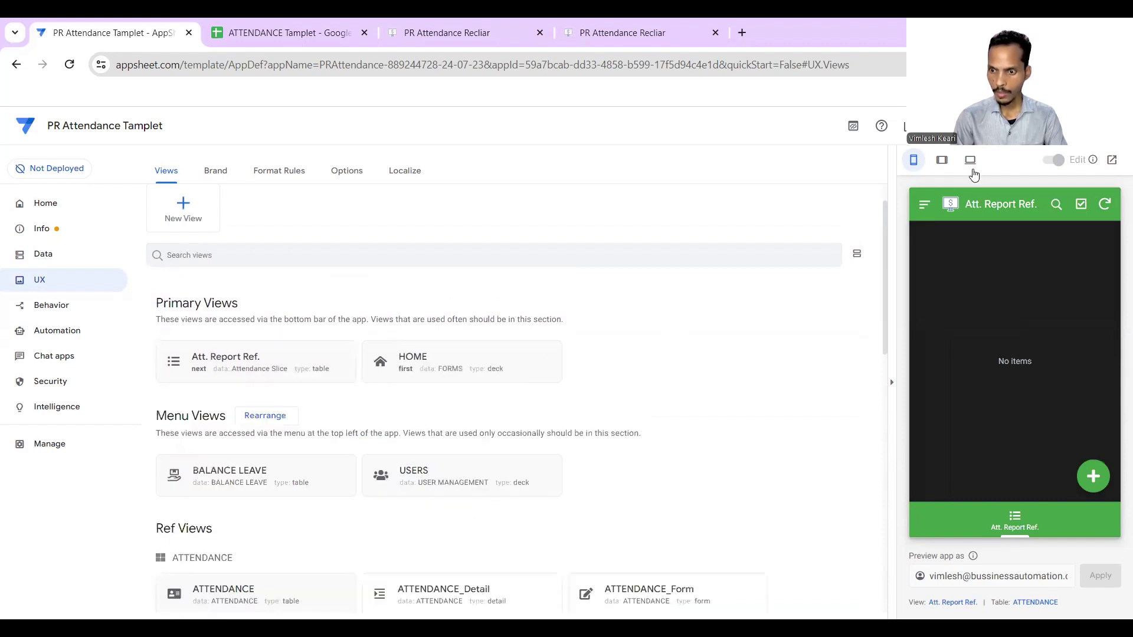
{"action": "left_click", "coordinate": [1039, 125]}
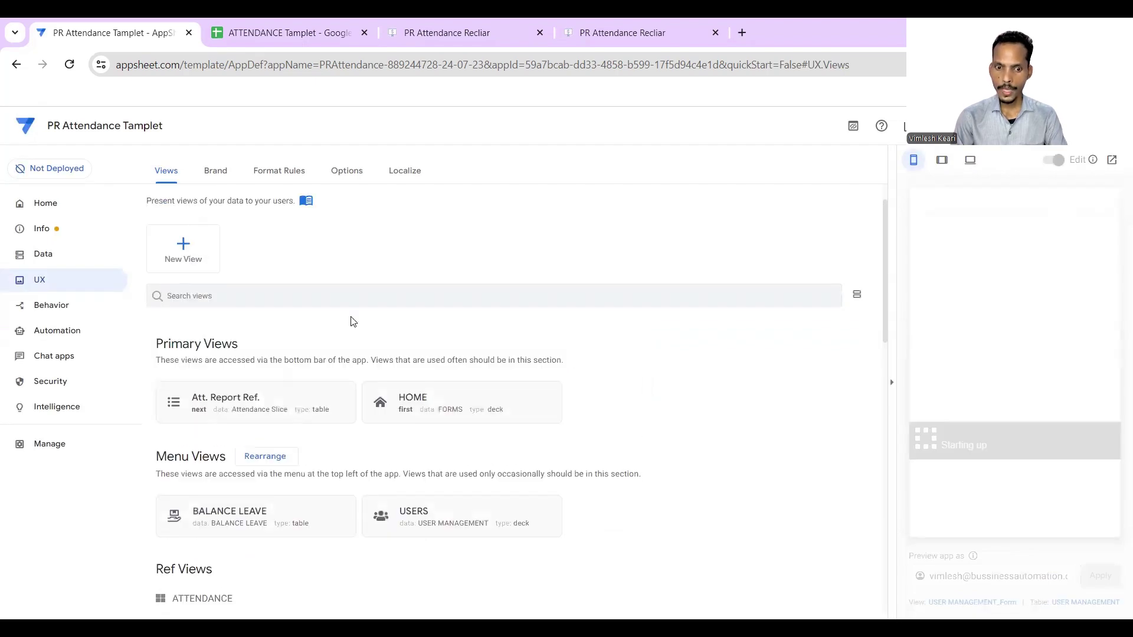
{"action": "left_click", "coordinate": [183, 260]}
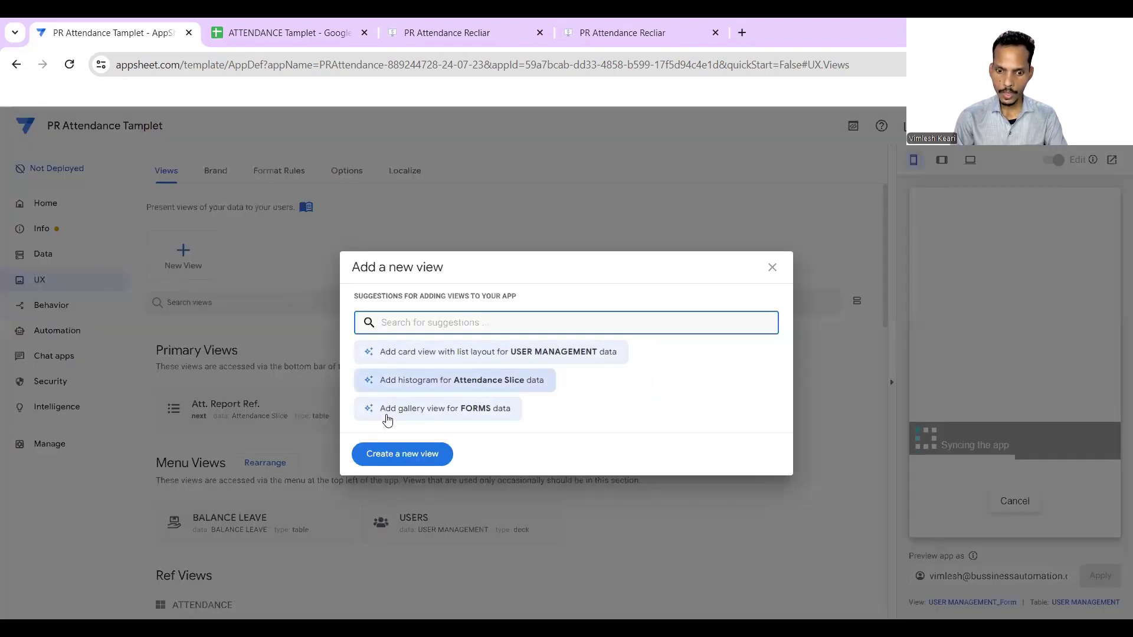
{"action": "left_click", "coordinate": [392, 455]}
{"action": "scroll", "coordinate": [393, 455], "scroll_direction": "down", "scroll_amount": 3}
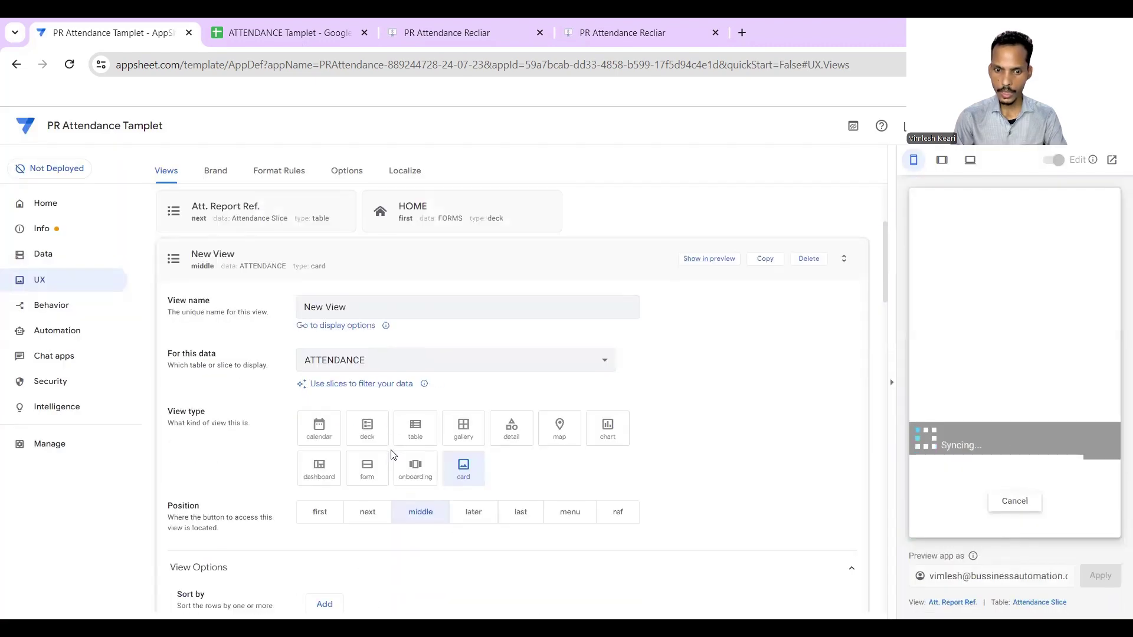
{"action": "left_click", "coordinate": [359, 307]}
{"action": "key", "text": "BackSpace"}
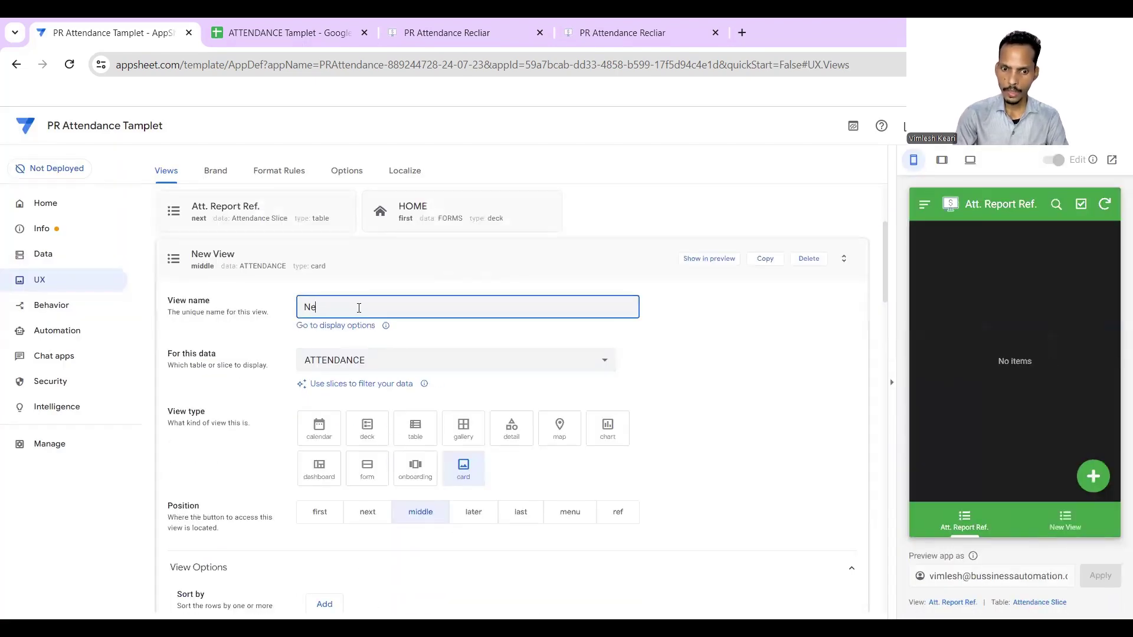
{"action": "type", "text": "ilter"}
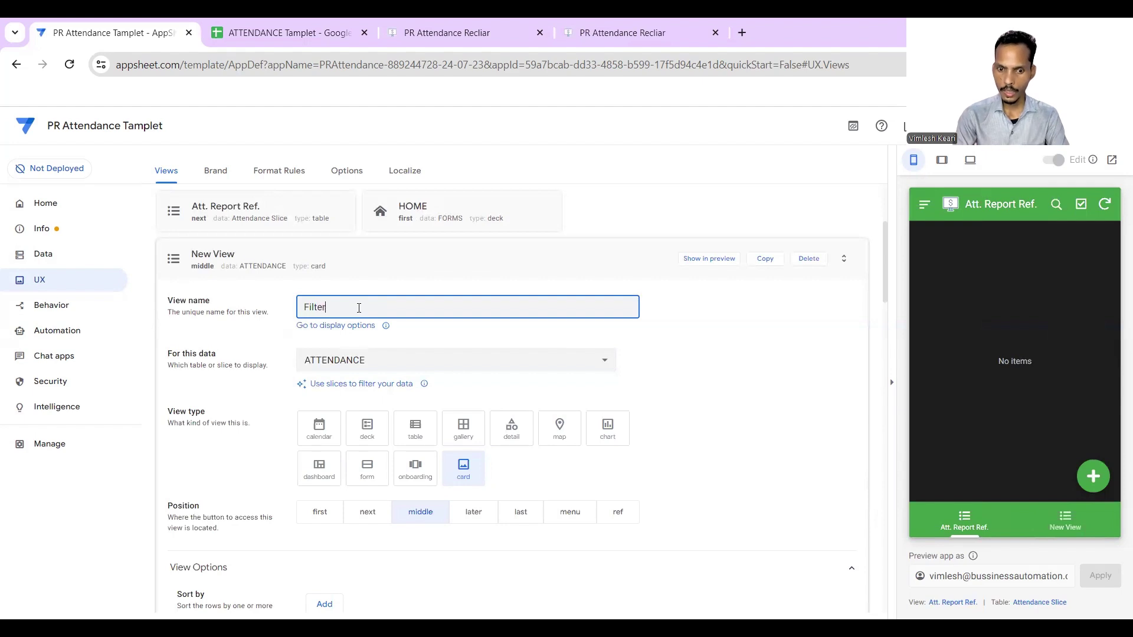
{"action": "left_click", "coordinate": [383, 366]}
{"action": "scroll", "coordinate": [362, 384], "scroll_direction": "down", "scroll_amount": 1}
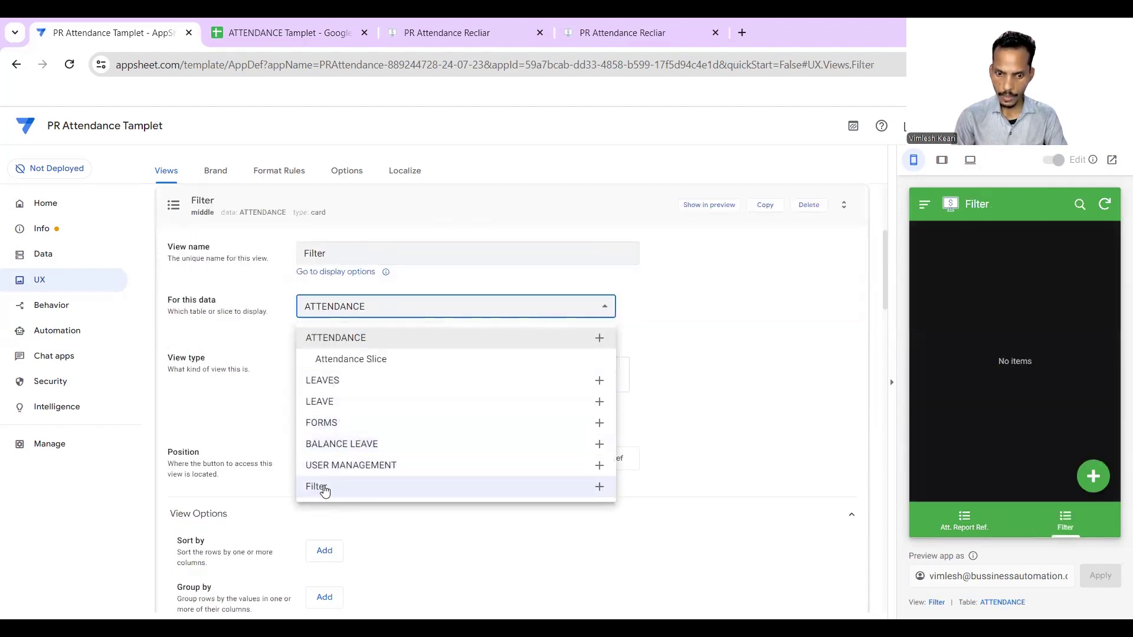
{"action": "left_click", "coordinate": [321, 488]}
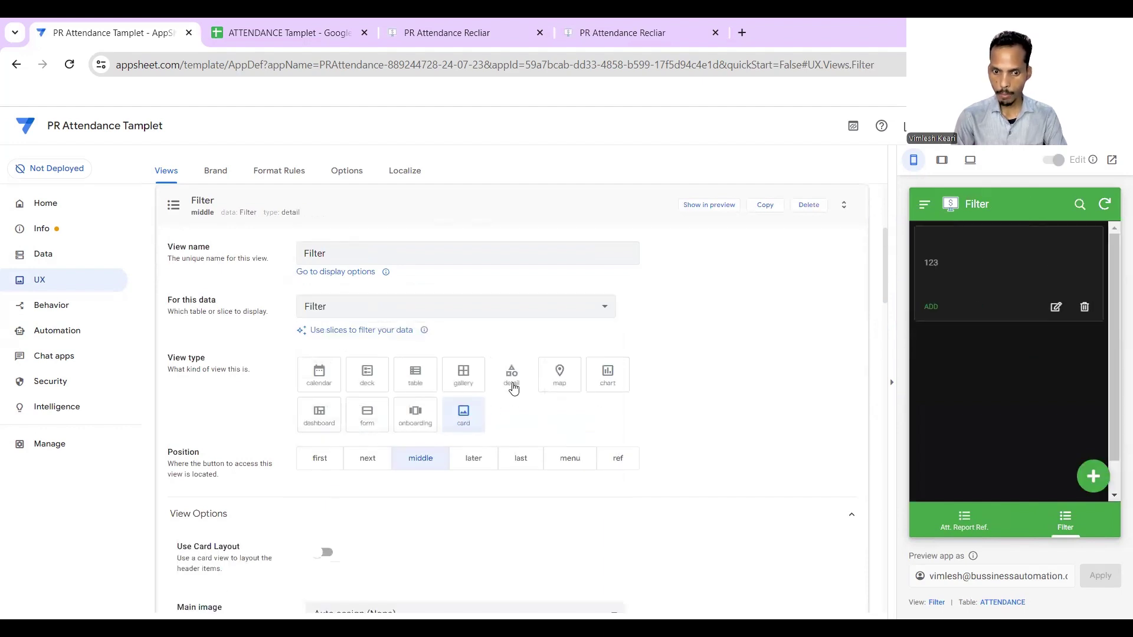
Make the Filter view a detail view with manual column order, removing the ID column.
{"action": "left_click", "coordinate": [511, 384]}
{"action": "scroll", "coordinate": [486, 460], "scroll_direction": "down", "scroll_amount": 3}
{"action": "scroll", "coordinate": [486, 463], "scroll_direction": "down", "scroll_amount": 1}
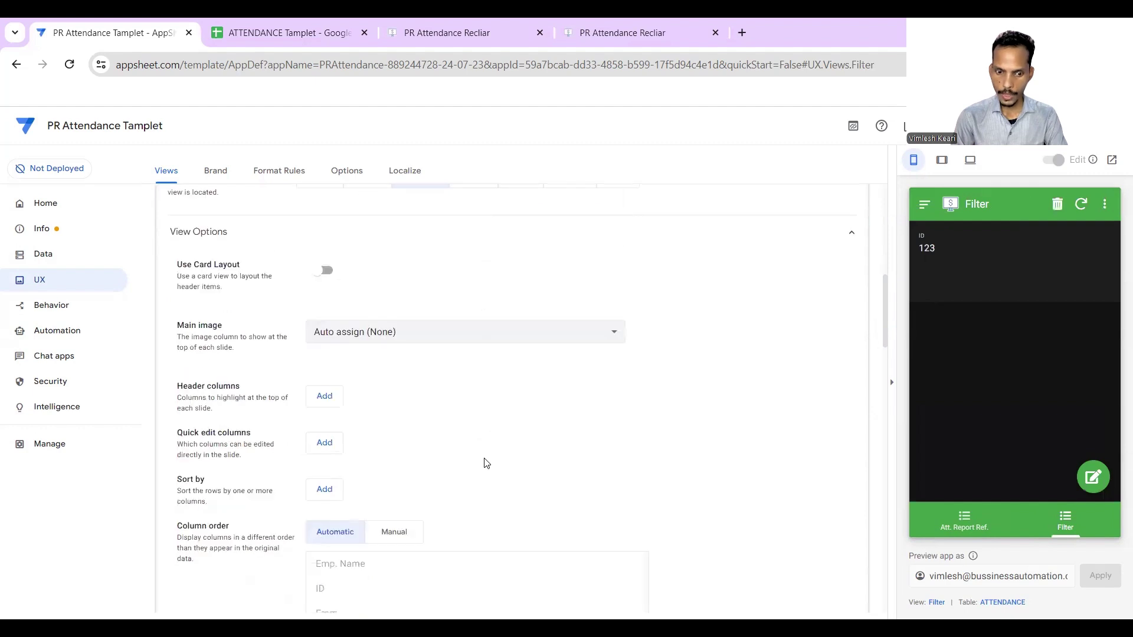
{"action": "scroll", "coordinate": [431, 444], "scroll_direction": "down", "scroll_amount": 1}
{"action": "scroll", "coordinate": [432, 444], "scroll_direction": "down", "scroll_amount": 2}
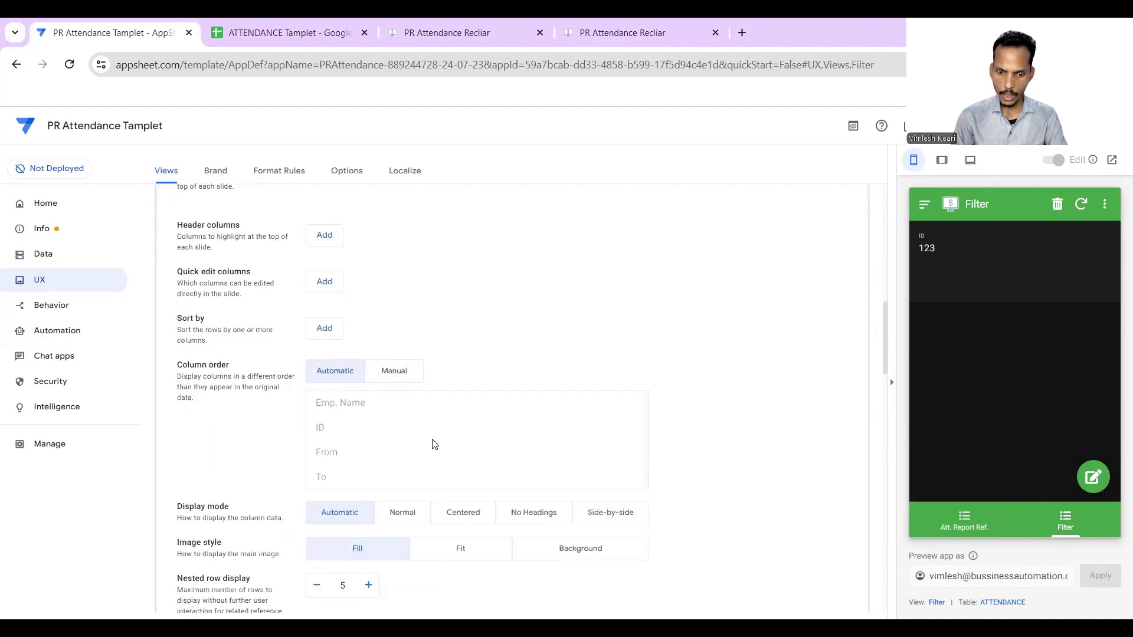
{"action": "left_click", "coordinate": [394, 370]}
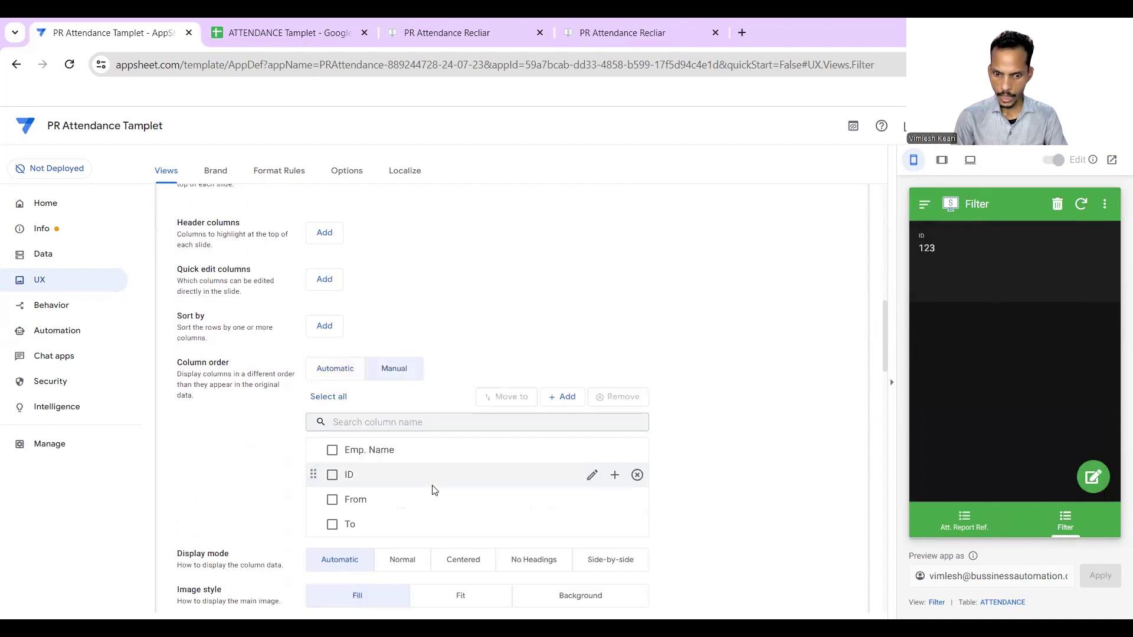
{"action": "left_click", "coordinate": [637, 475]}
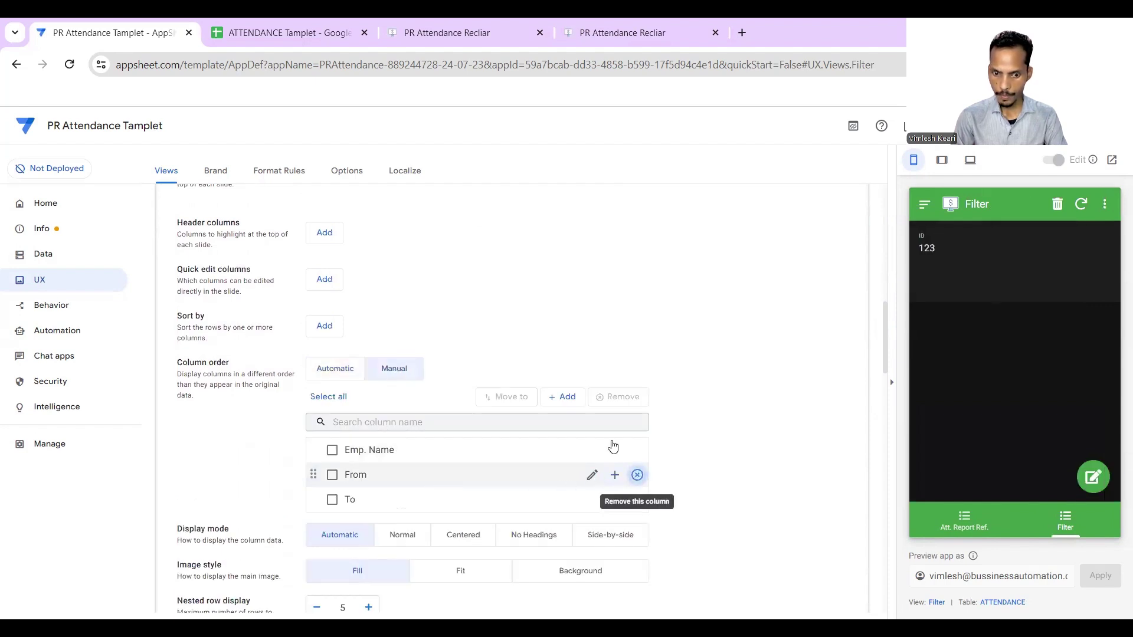
Set Emp. Name, From and To as quick edit columns and test the employee picker in preview.
{"action": "scroll", "coordinate": [555, 346], "scroll_direction": "up", "scroll_amount": 2}
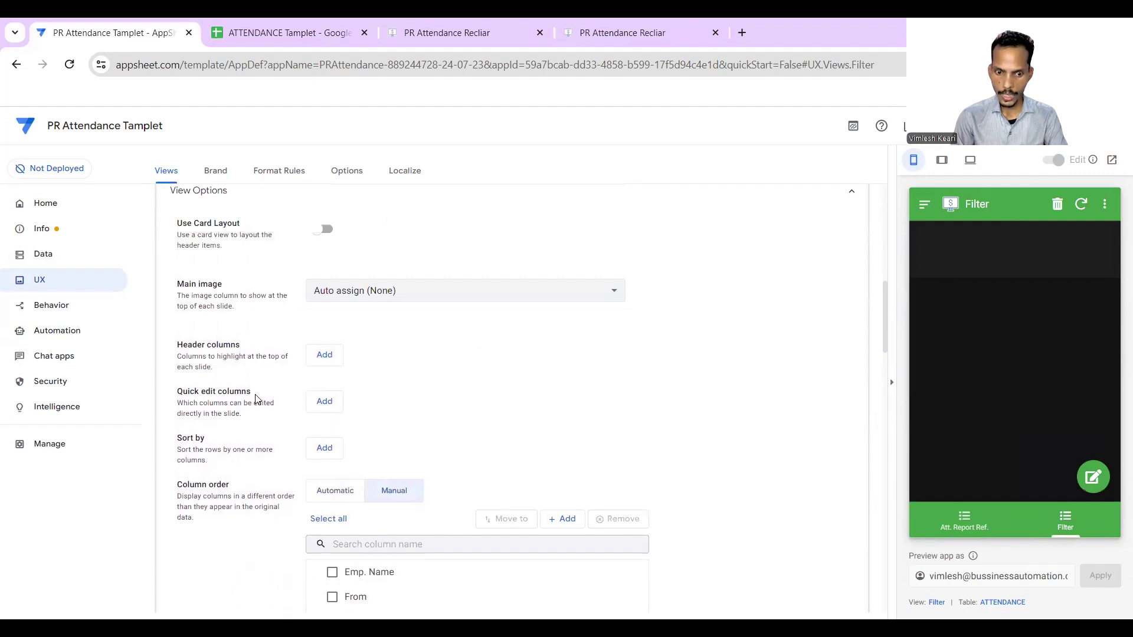
{"action": "left_click", "coordinate": [324, 401]}
{"action": "left_click", "coordinate": [335, 443]}
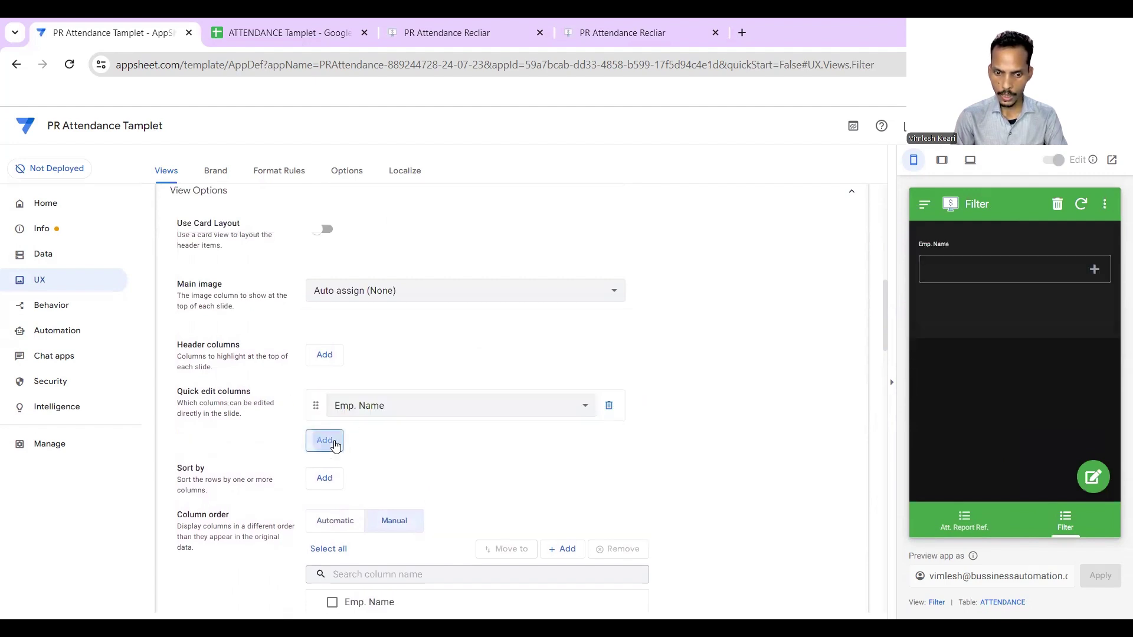
{"action": "left_click", "coordinate": [326, 479]}
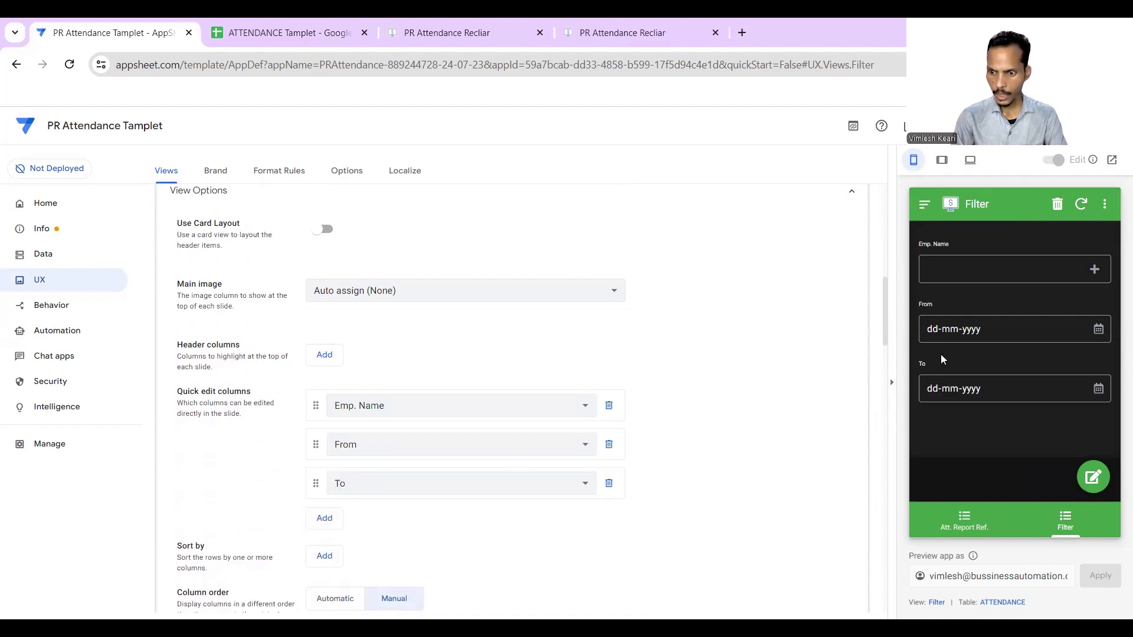
{"action": "left_click", "coordinate": [1093, 271]}
{"action": "left_click", "coordinate": [642, 363]}
{"action": "scroll", "coordinate": [642, 363], "scroll_direction": "up", "scroll_amount": 3}
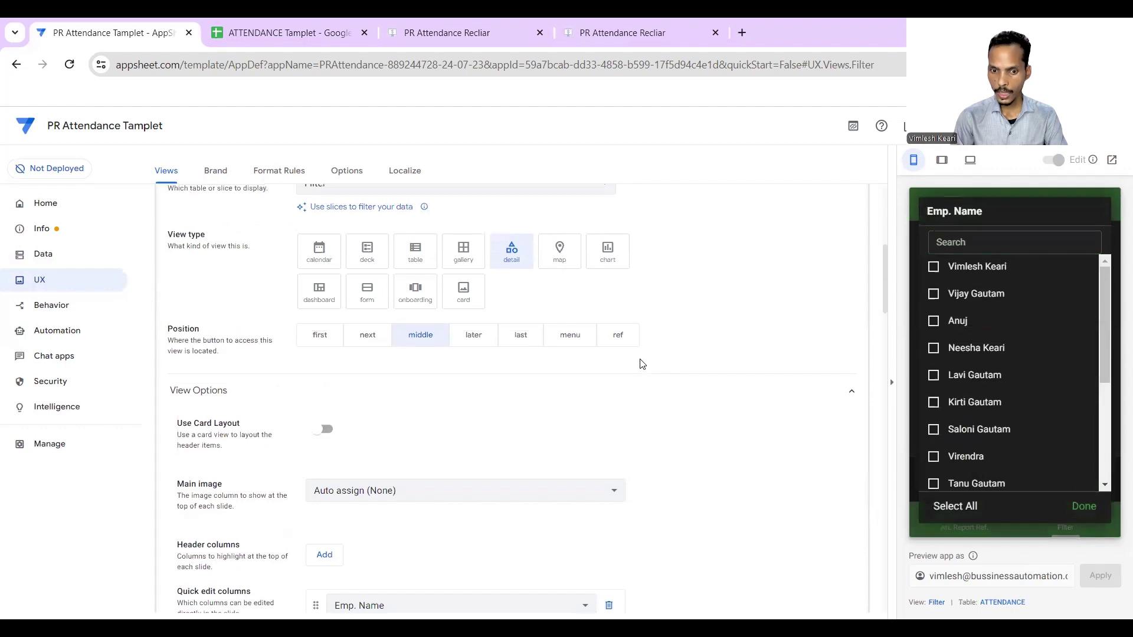
{"action": "scroll", "coordinate": [642, 363], "scroll_direction": "up", "scroll_amount": 4}
{"action": "scroll", "coordinate": [642, 363], "scroll_direction": "up", "scroll_amount": 1}
{"action": "left_click", "coordinate": [562, 341]}
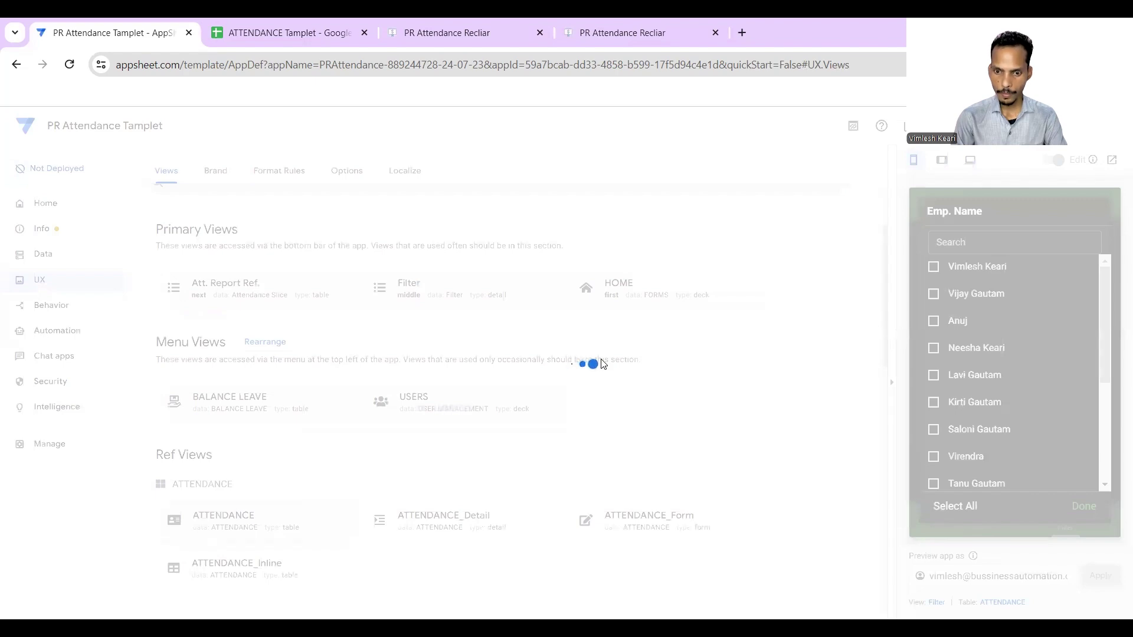
Create a new blank view and name it Att. Report.
{"action": "scroll", "coordinate": [465, 394], "scroll_direction": "up", "scroll_amount": 2}
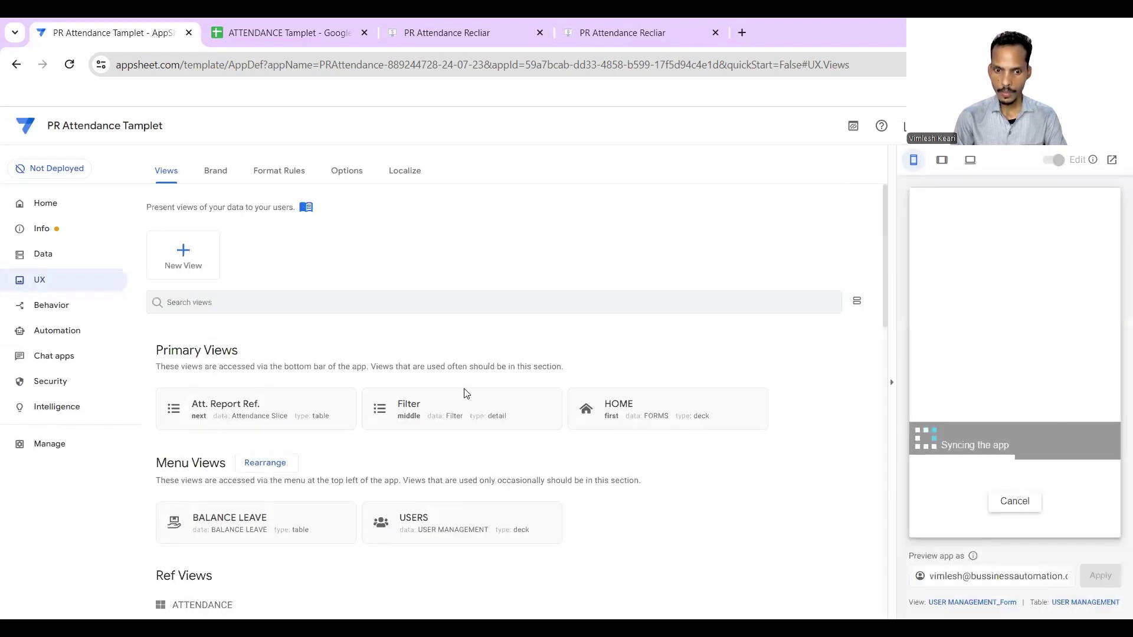
{"action": "left_click", "coordinate": [175, 257]}
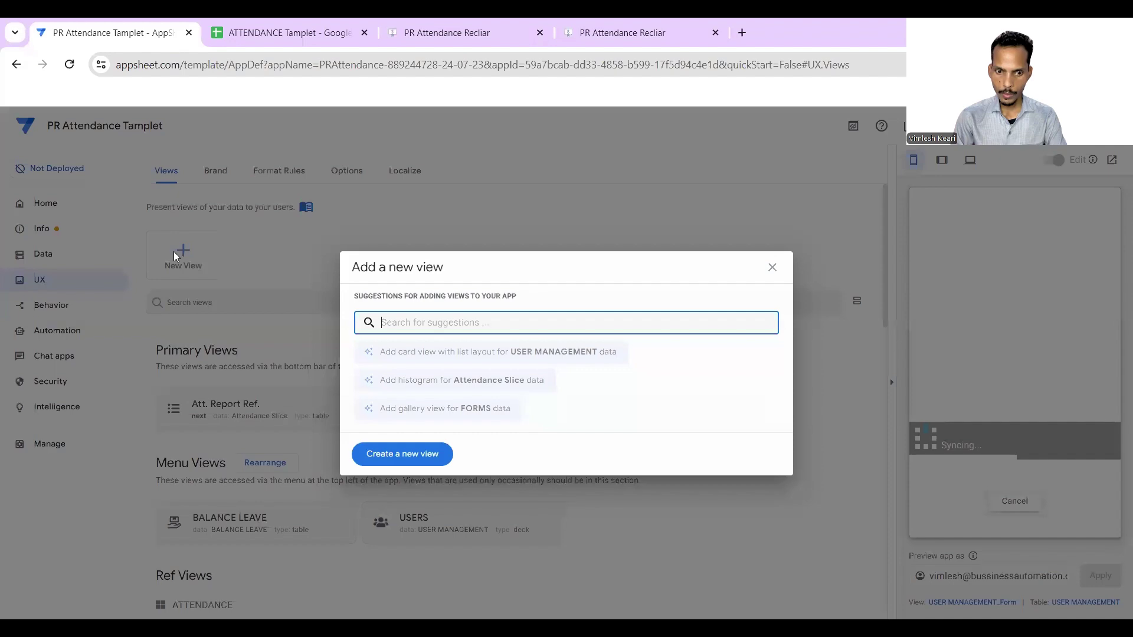
{"action": "left_click", "coordinate": [380, 457]}
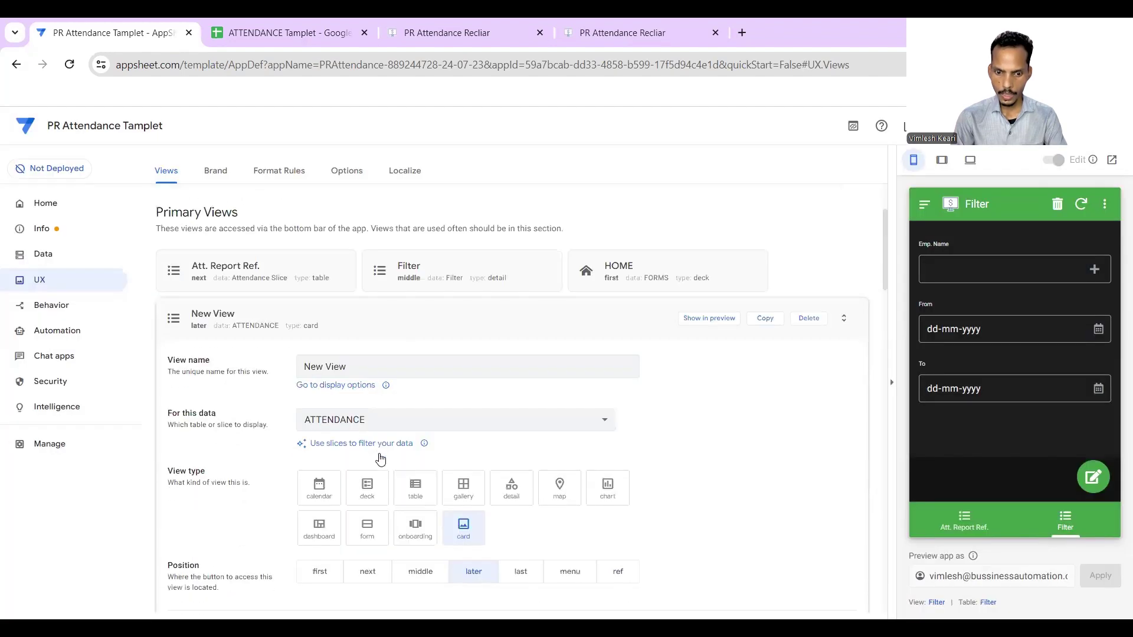
{"action": "left_click", "coordinate": [386, 332]}
{"action": "key", "text": "BackSpace"}
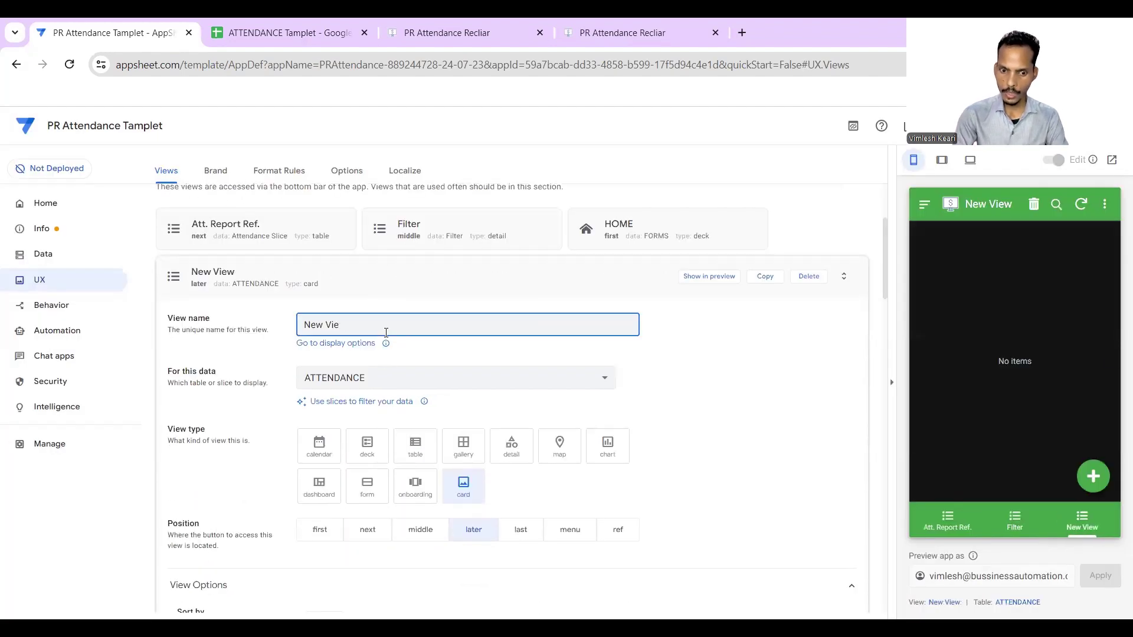
{"action": "key", "text": "BackSpace"}
{"action": "key", "text": "BackSpace"}
{"action": "key", "text": "BackSpace"}
{"action": "type", "text": "A"}
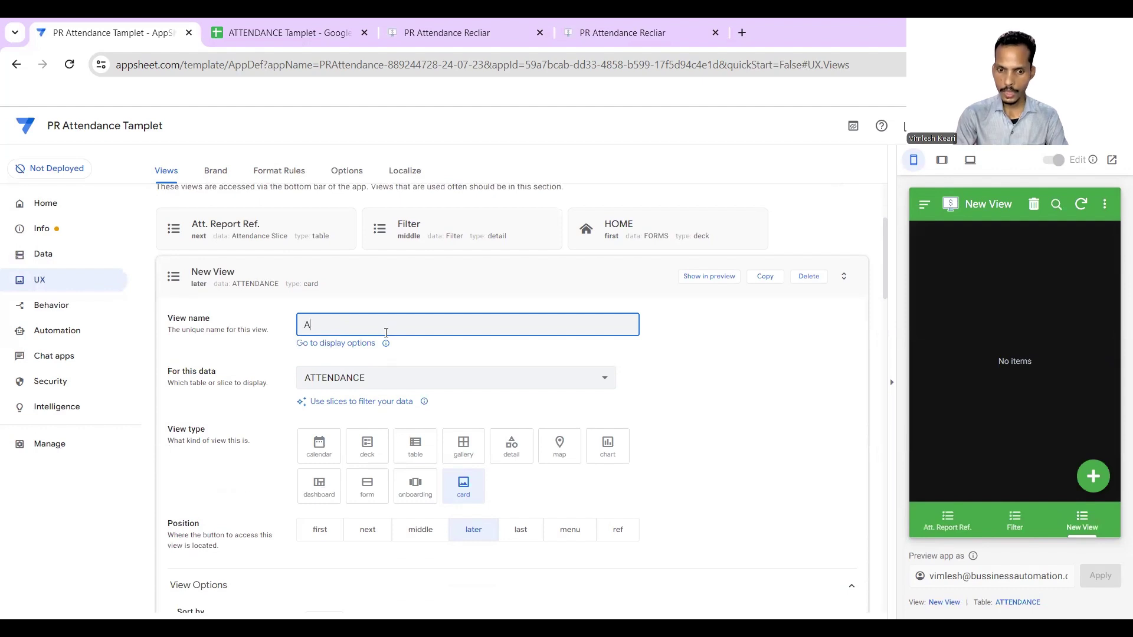
{"action": "type", "text": "t"}
{"action": "type", "text": " D"}
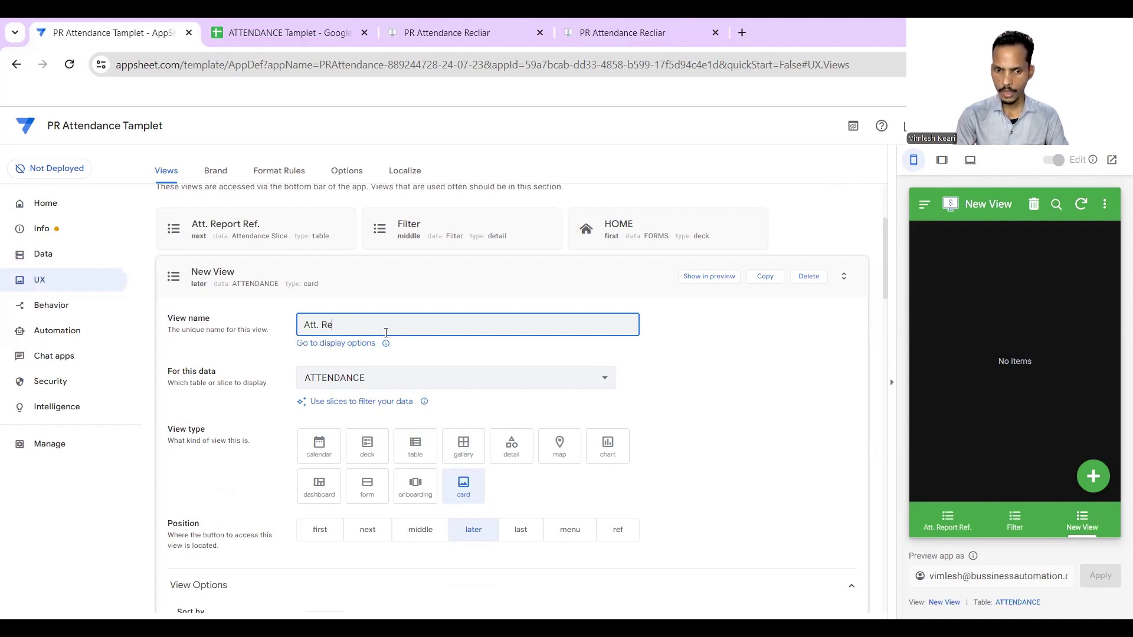
{"action": "type", "text": "port"}
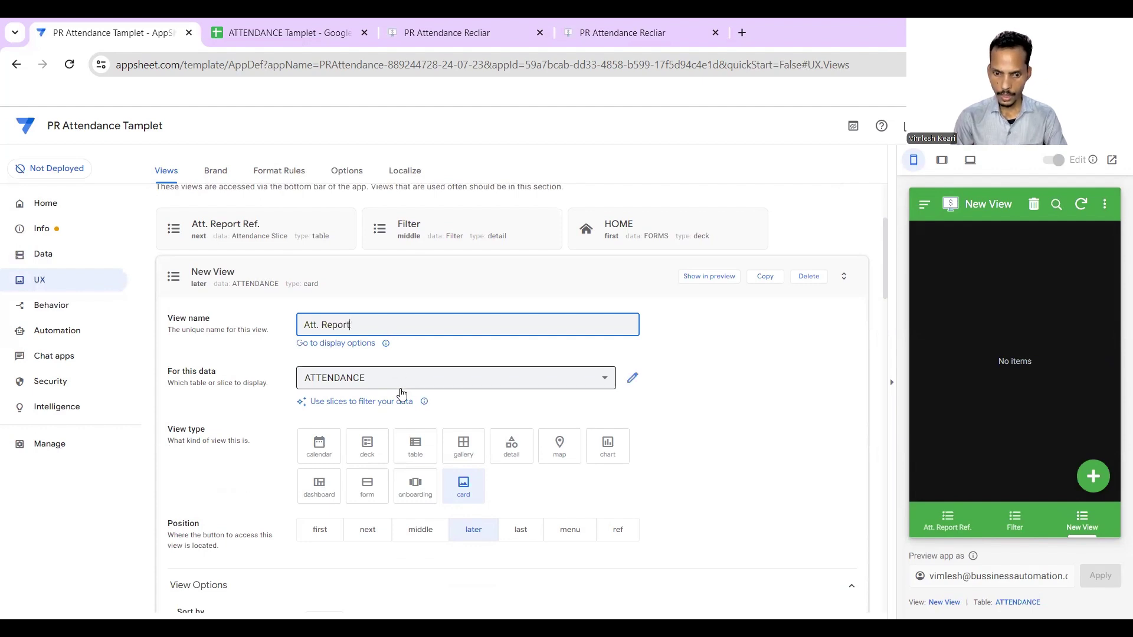
Make it a dashboard showing the Filter view, then the Att. Report Ref. view.
{"action": "scroll", "coordinate": [401, 393], "scroll_direction": "down", "scroll_amount": 1}
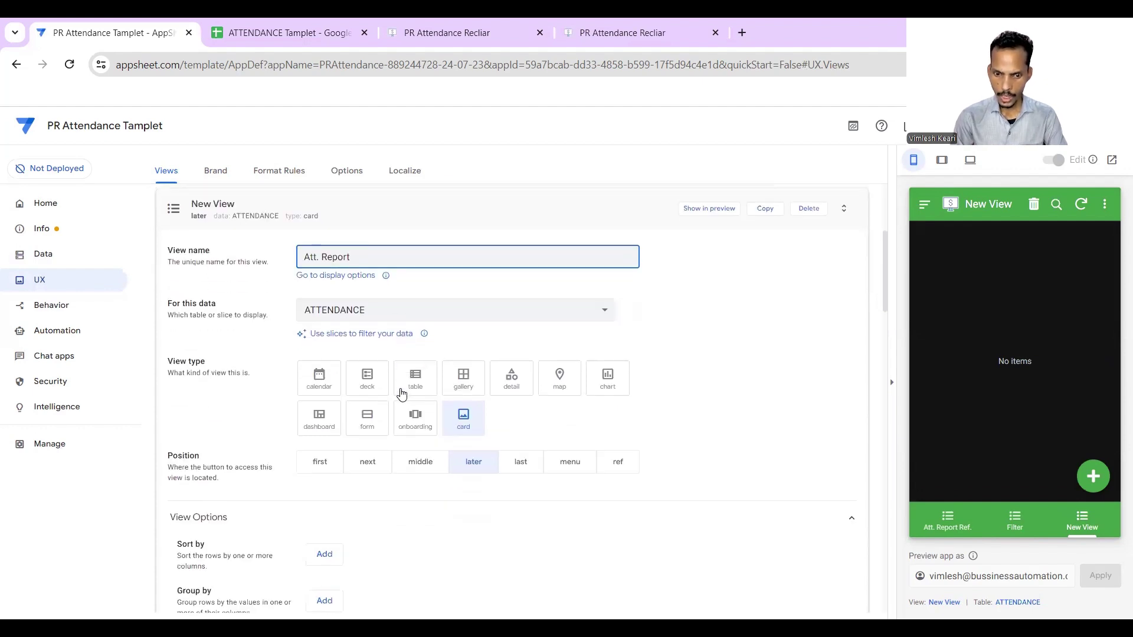
{"action": "left_click", "coordinate": [321, 425]}
{"action": "scroll", "coordinate": [324, 425], "scroll_direction": "down", "scroll_amount": 1}
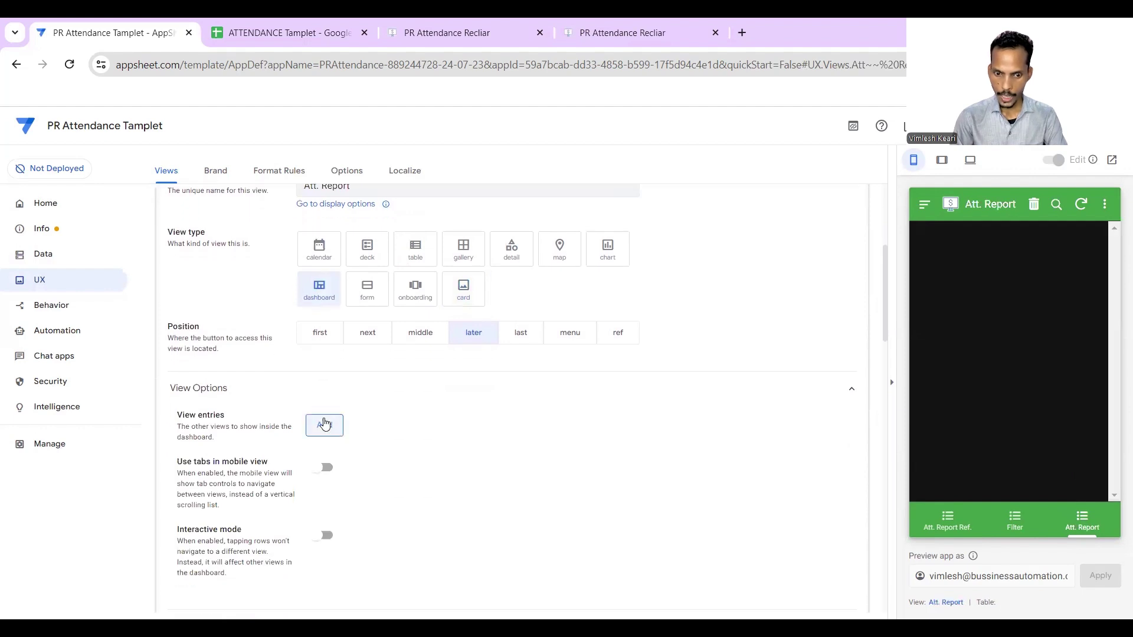
{"action": "left_click", "coordinate": [325, 426]}
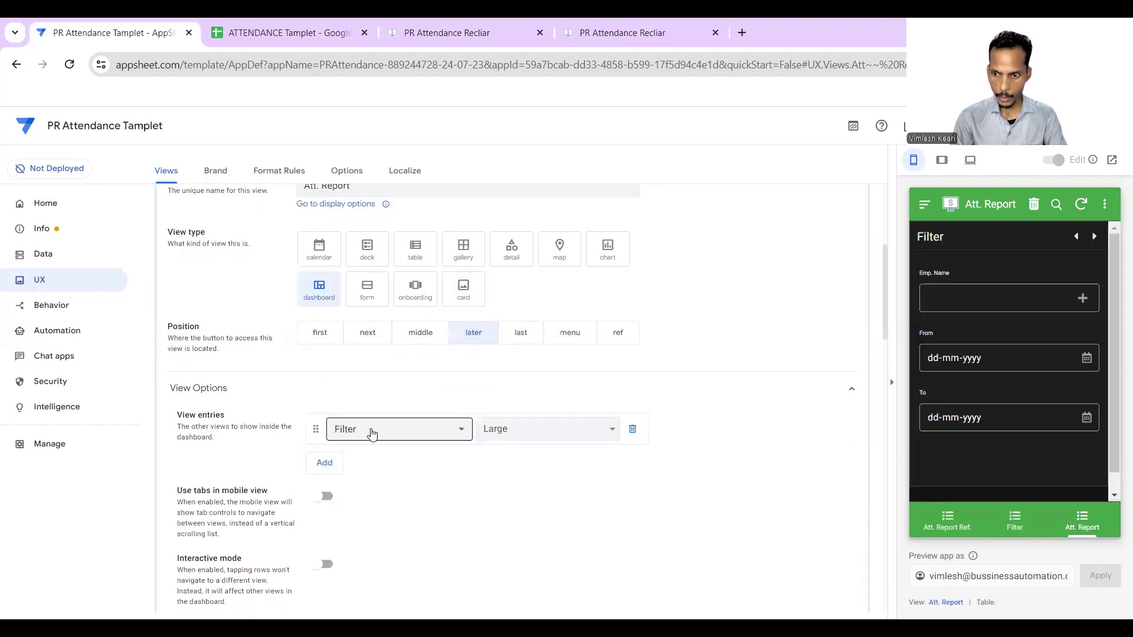
{"action": "left_click", "coordinate": [326, 463]}
{"action": "left_click", "coordinate": [374, 472]}
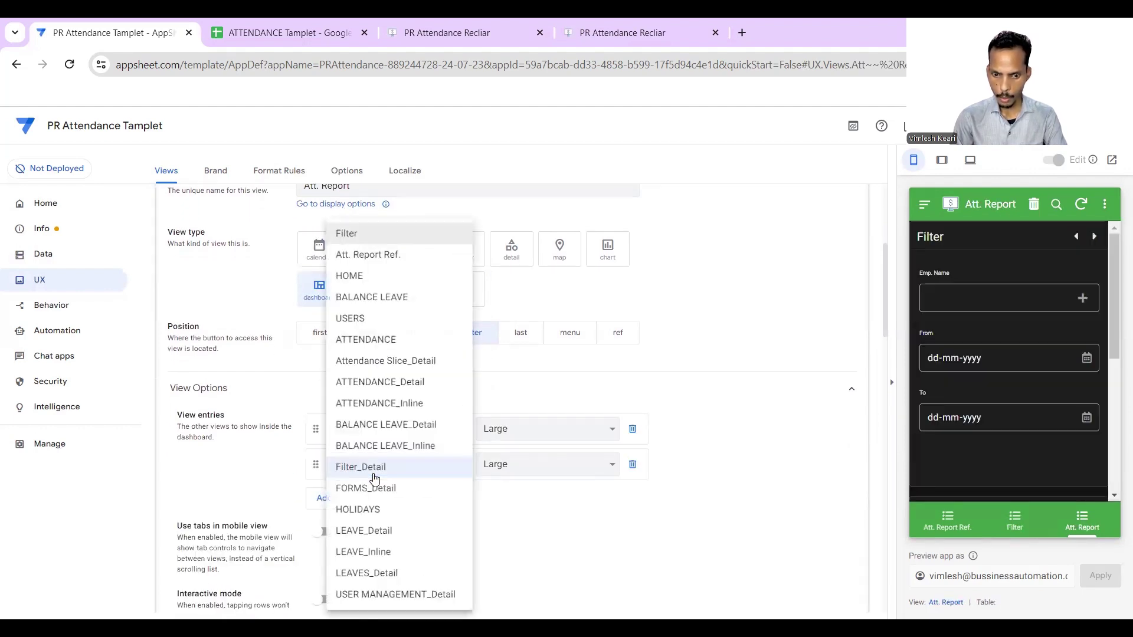
{"action": "left_click", "coordinate": [374, 254]}
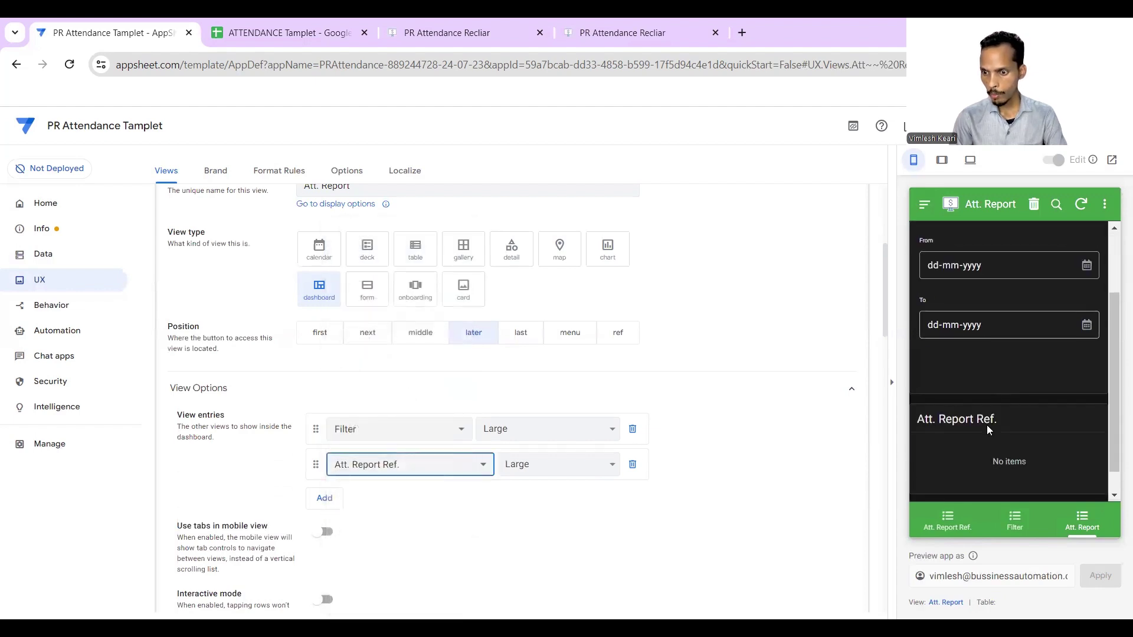
{"action": "scroll", "coordinate": [986, 430], "scroll_direction": "down", "scroll_amount": 3}
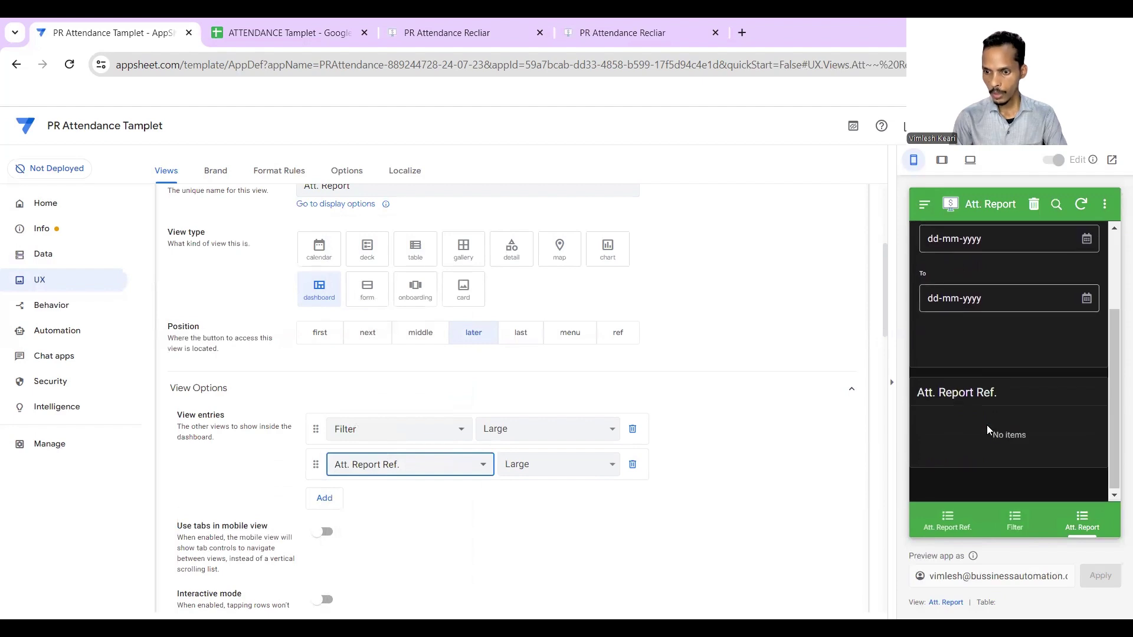
{"action": "scroll", "coordinate": [987, 430], "scroll_direction": "up", "scroll_amount": 2}
{"action": "scroll", "coordinate": [693, 443], "scroll_direction": "up", "scroll_amount": 3}
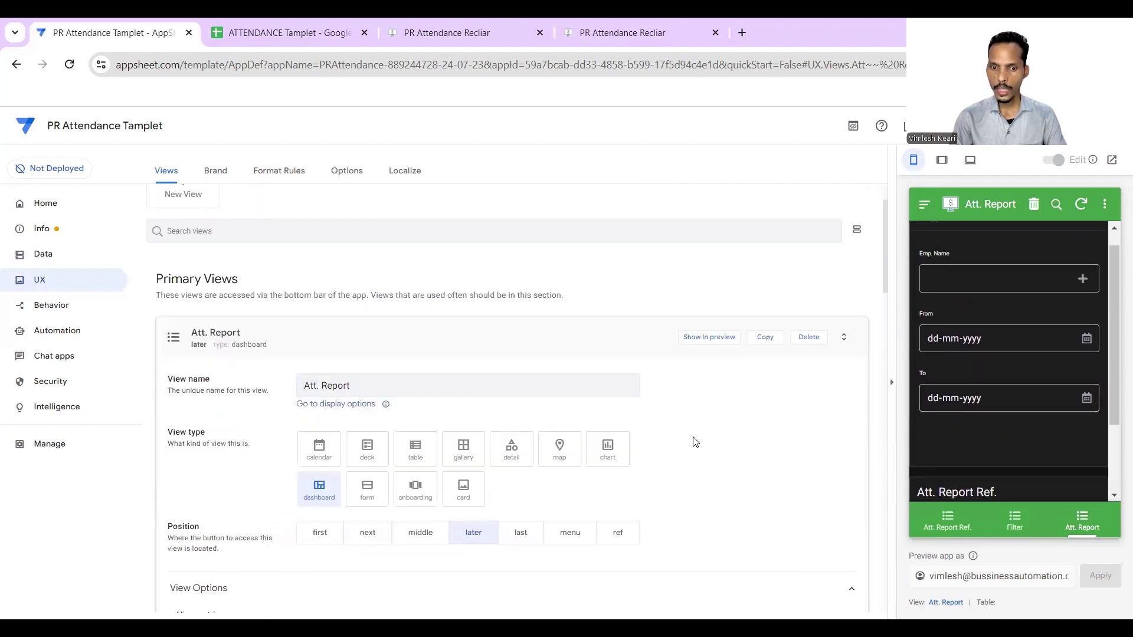
Set the Position of both the Att. Report Ref. and Filter views to ref.
{"action": "left_click", "coordinate": [521, 343]}
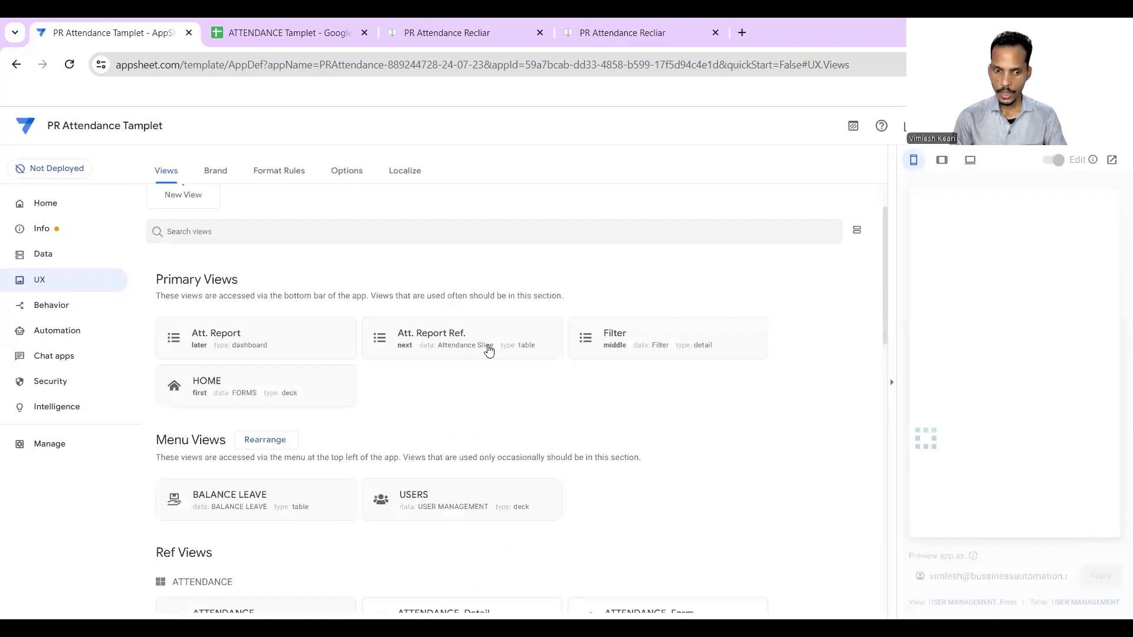
{"action": "left_click", "coordinate": [489, 350]}
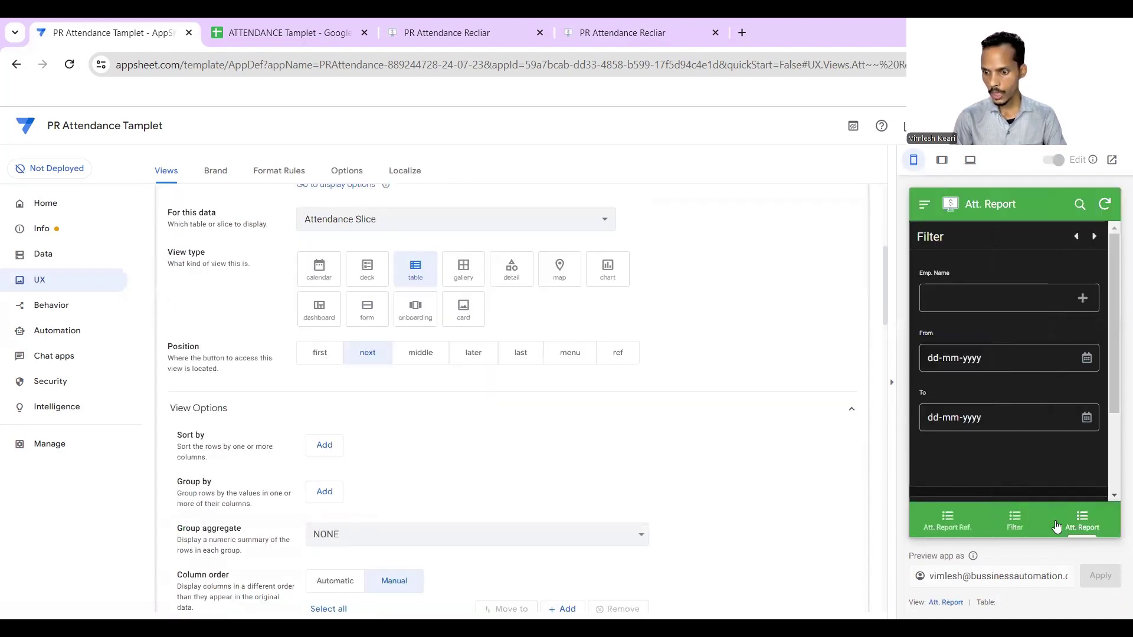
{"action": "left_click", "coordinate": [618, 354]}
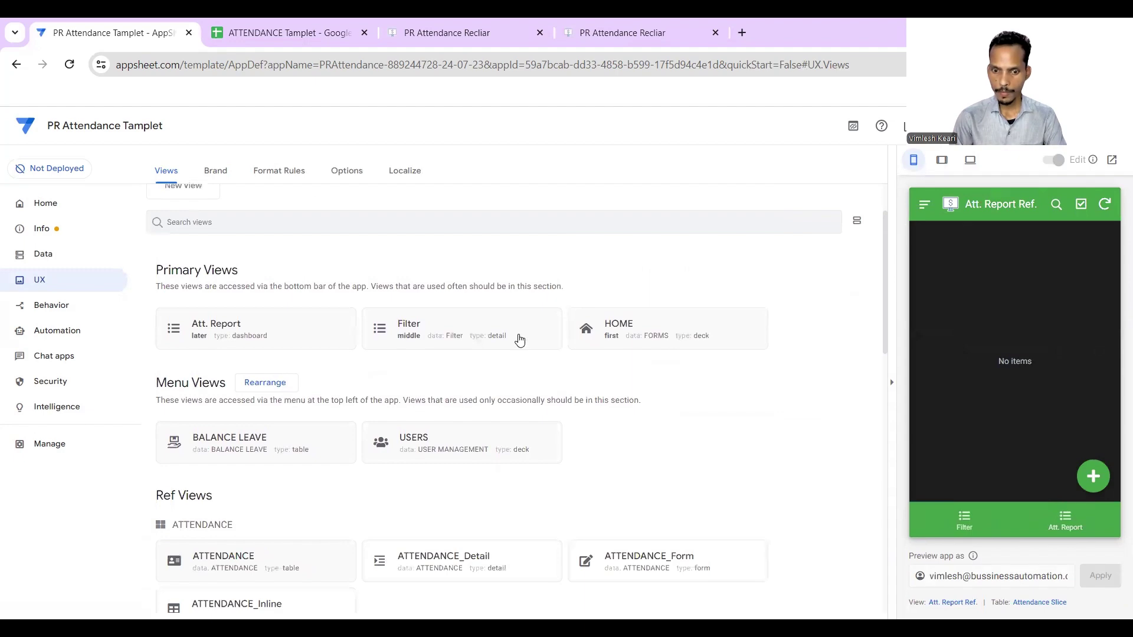
{"action": "left_click", "coordinate": [519, 340]}
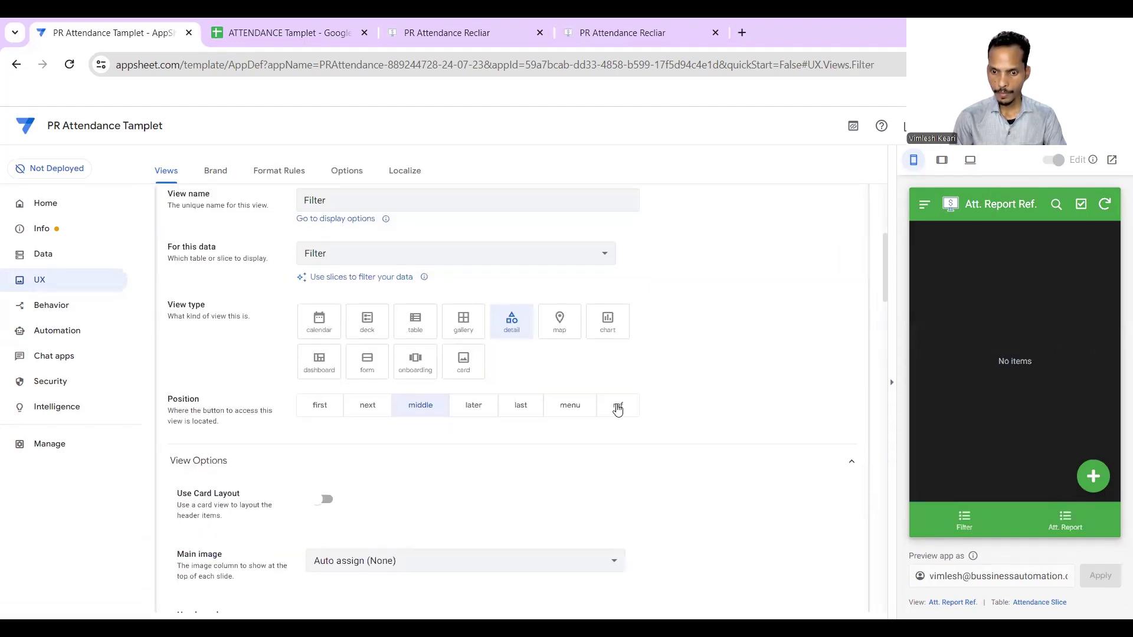
{"action": "left_click", "coordinate": [618, 407]}
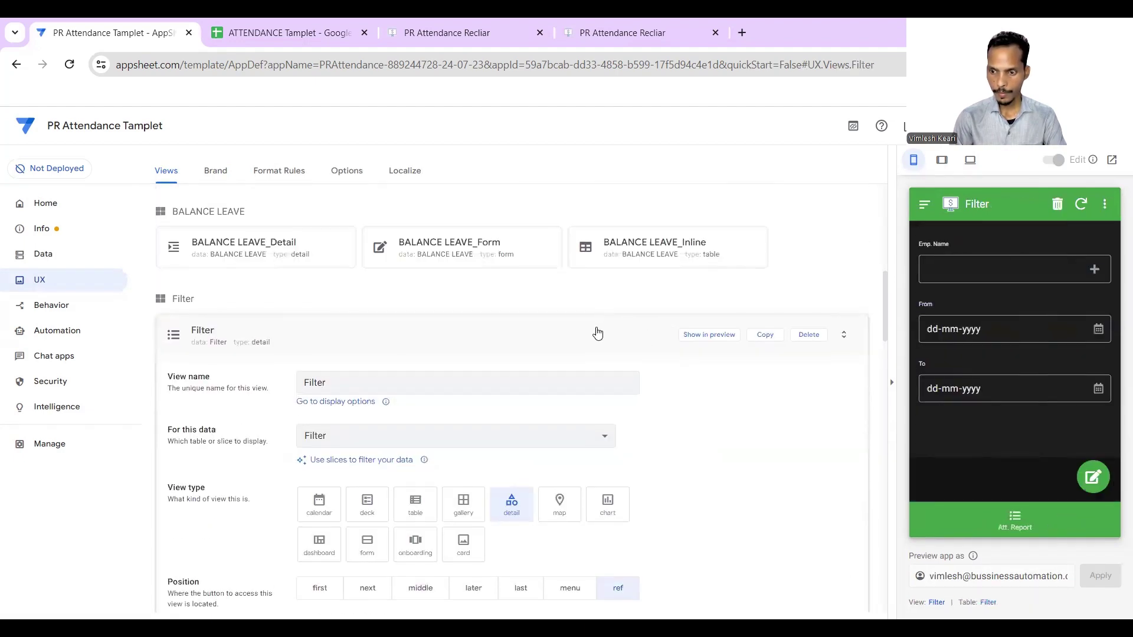
{"action": "left_click", "coordinate": [588, 347]}
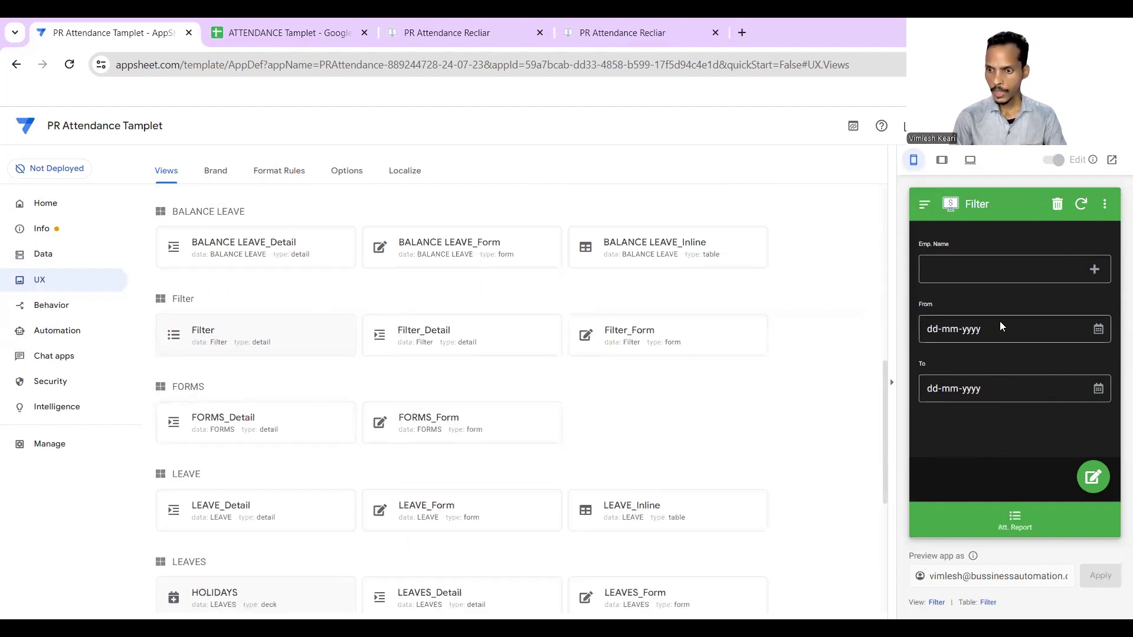
Turn off adds and deletes for the Filter table.
{"action": "left_click", "coordinate": [43, 257]}
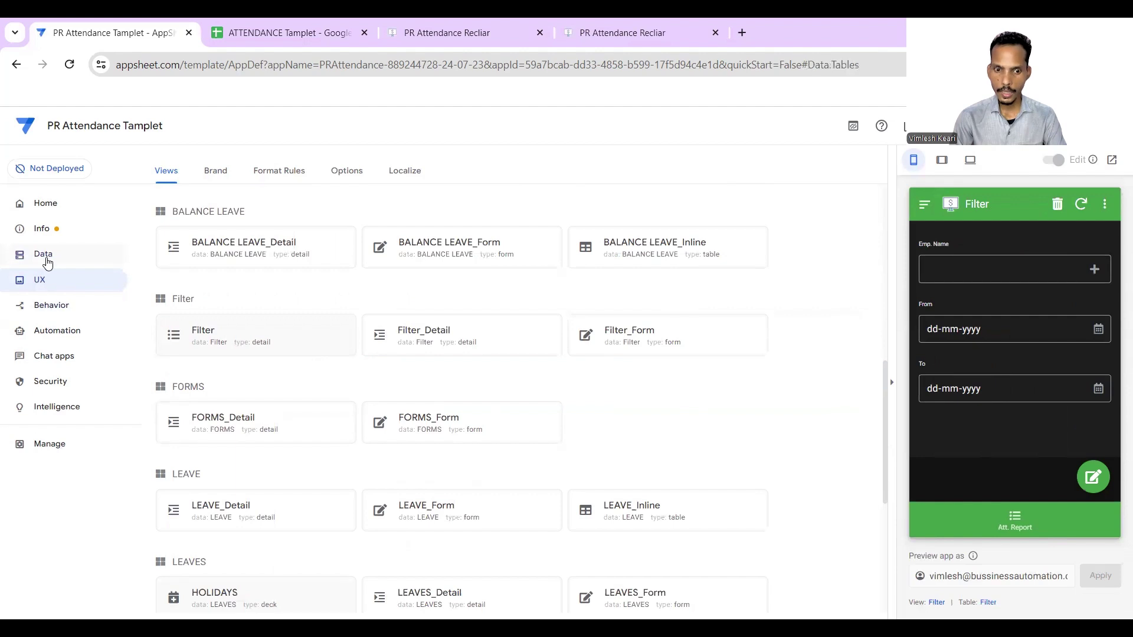
{"action": "left_click_drag", "start_coordinate": [59, 272], "coordinate": [373, 417]}
{"action": "scroll", "coordinate": [373, 416], "scroll_direction": "down", "scroll_amount": 2}
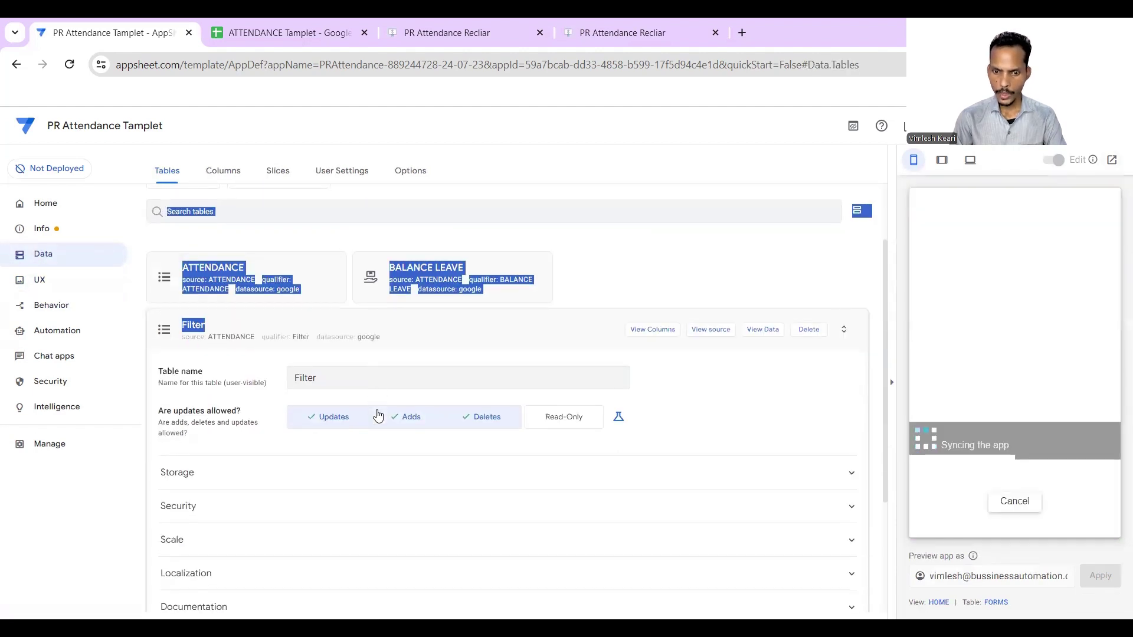
{"action": "left_click", "coordinate": [413, 416]}
{"action": "left_click", "coordinate": [493, 415]}
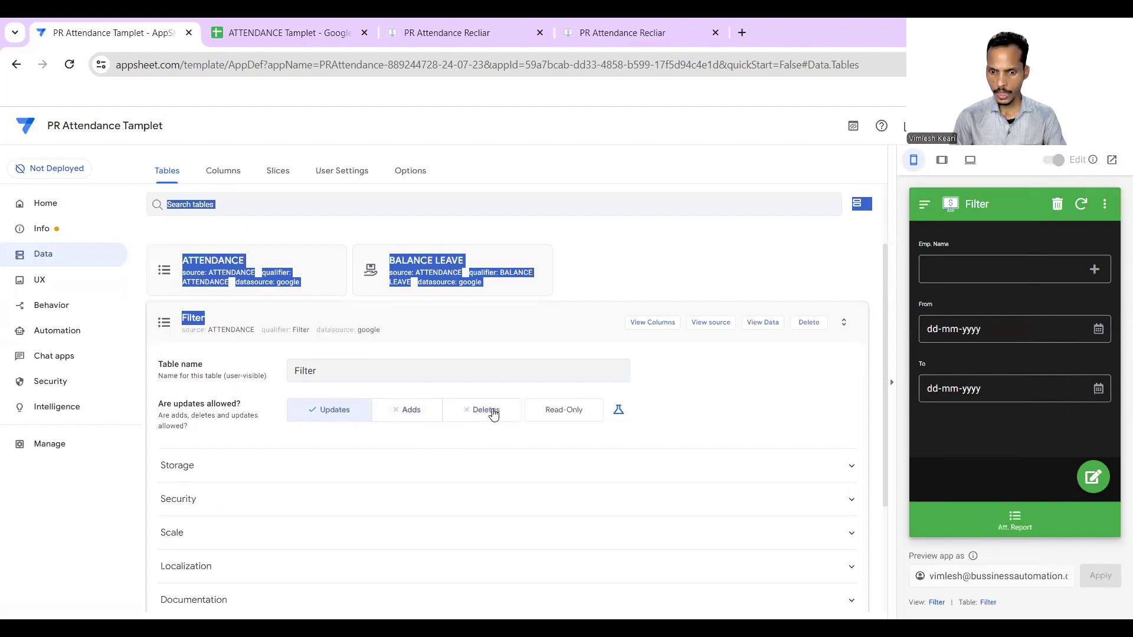
{"action": "scroll", "coordinate": [717, 464], "scroll_direction": "up", "scroll_amount": 1}
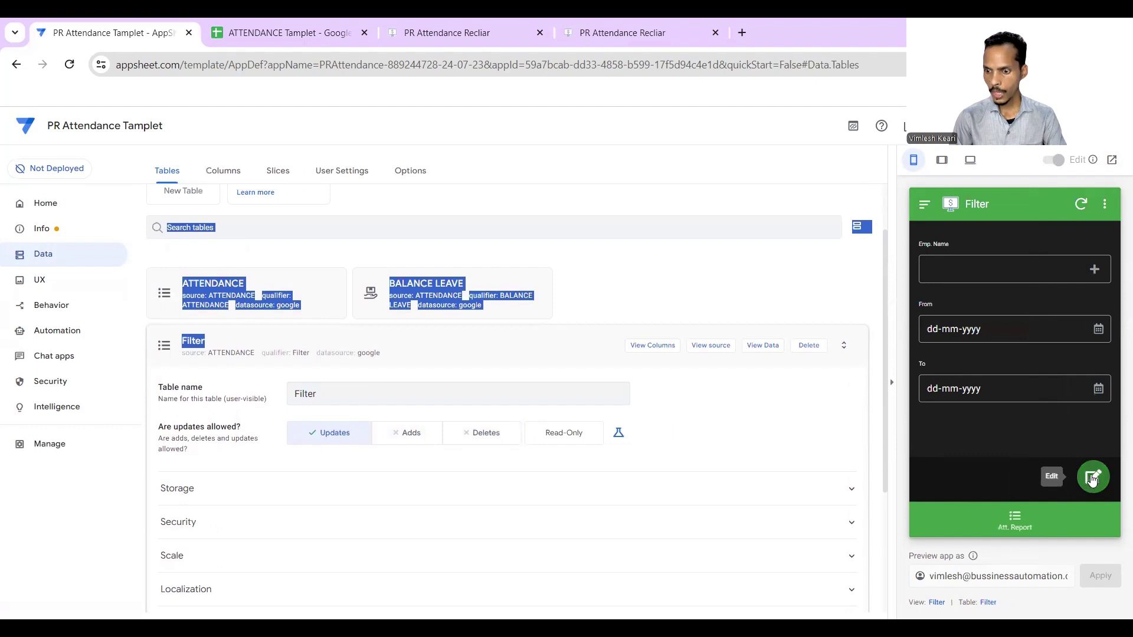
{"action": "scroll", "coordinate": [658, 433], "scroll_direction": "up", "scroll_amount": 1}
{"action": "left_click", "coordinate": [499, 367]}
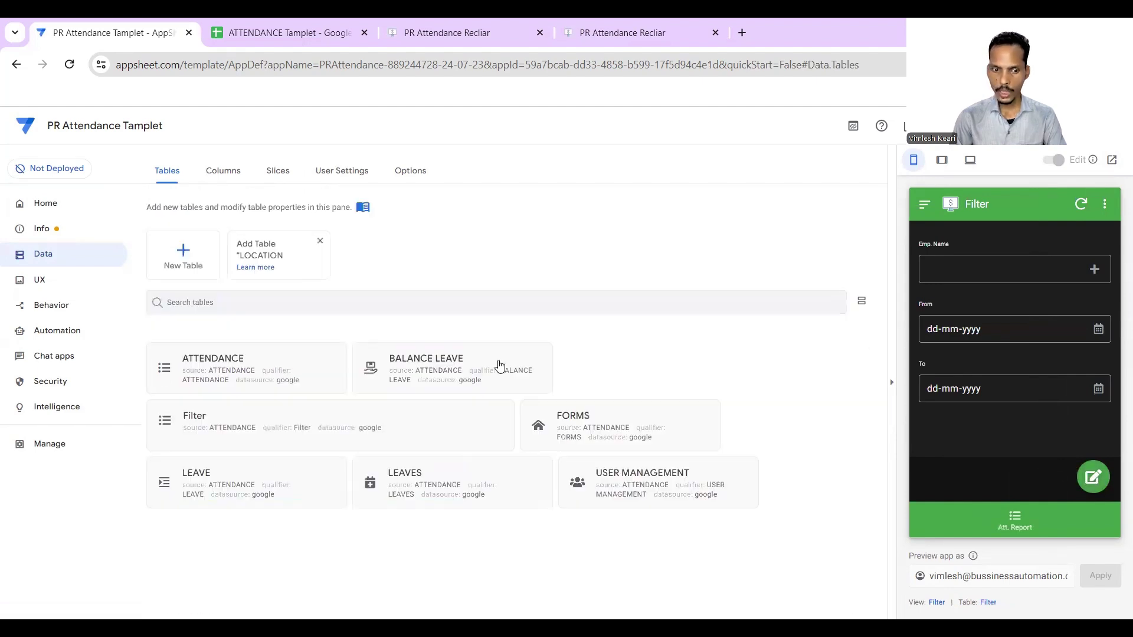
Set the Filter table's Edit action to Hide.
{"action": "left_click", "coordinate": [82, 311]}
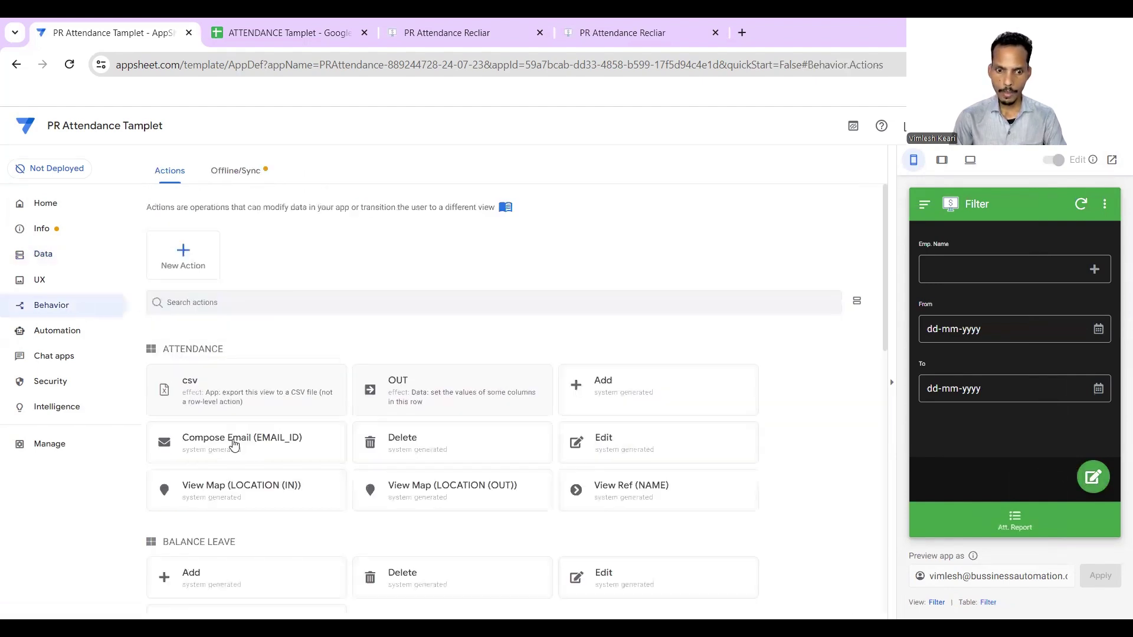
{"action": "scroll", "coordinate": [236, 434], "scroll_direction": "down", "scroll_amount": 3}
{"action": "scroll", "coordinate": [236, 444], "scroll_direction": "down", "scroll_amount": 2}
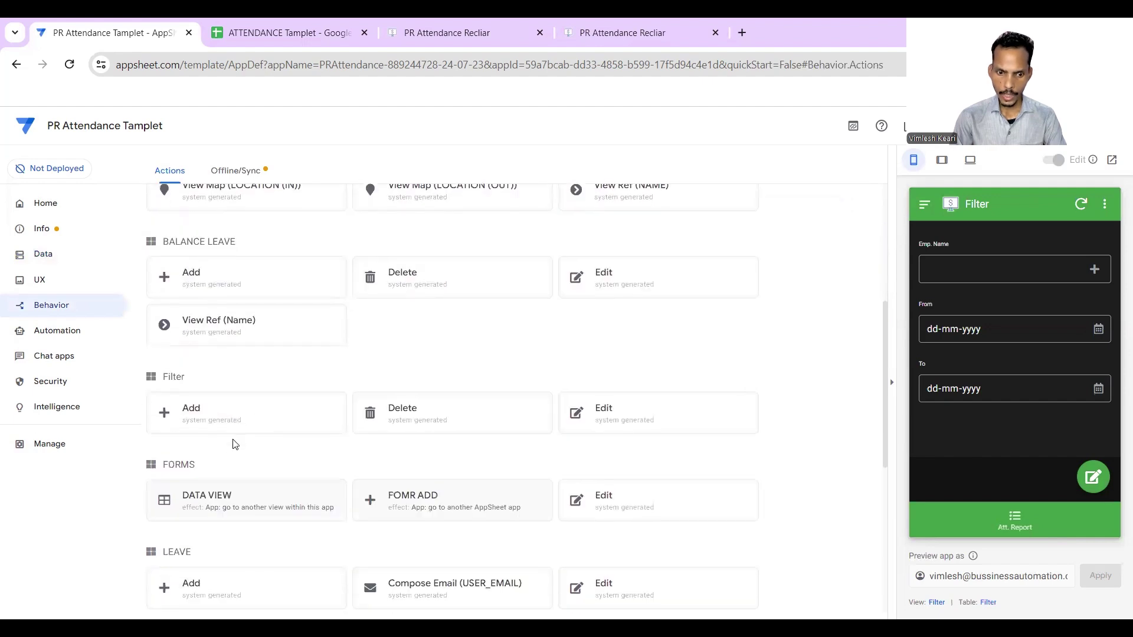
{"action": "left_click", "coordinate": [602, 406]}
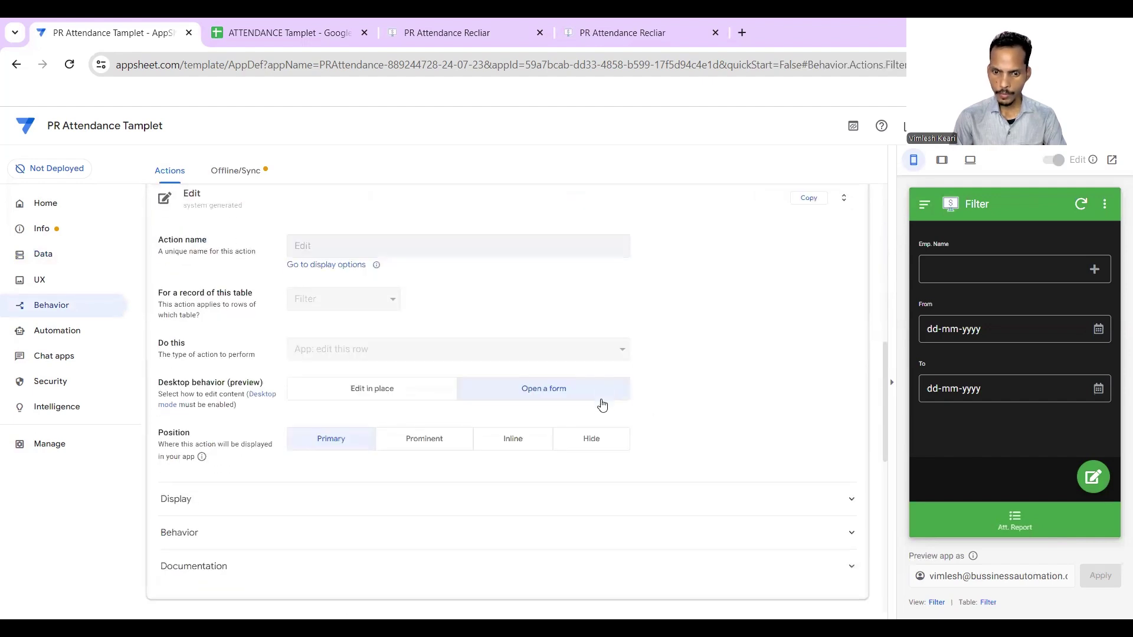
{"action": "left_click", "coordinate": [593, 439]}
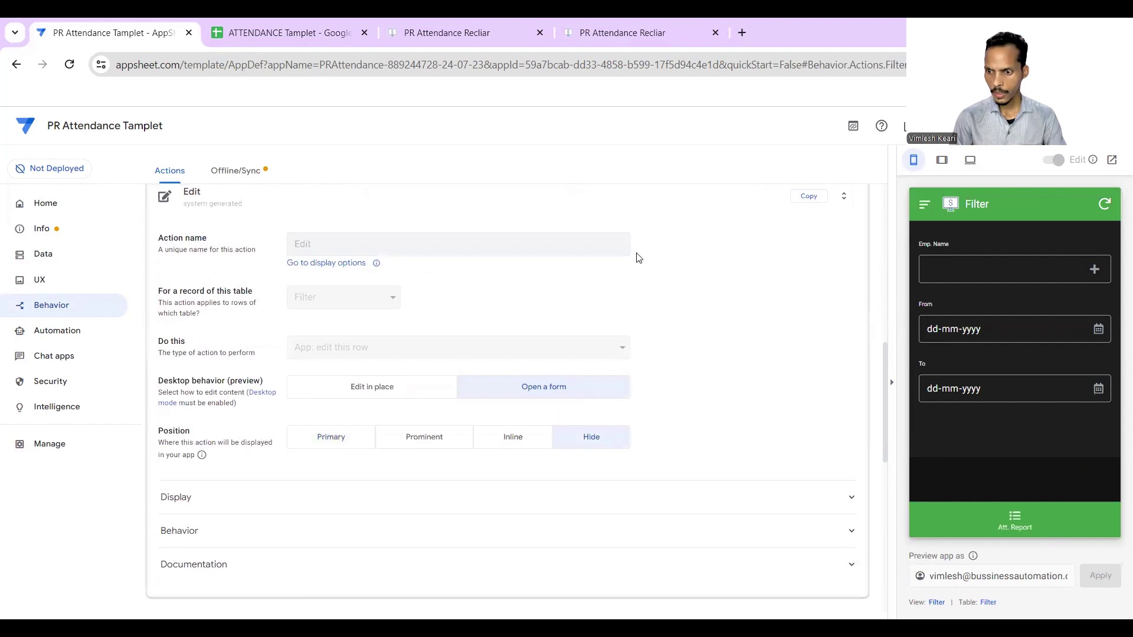
{"action": "scroll", "coordinate": [634, 255], "scroll_direction": "up", "scroll_amount": 3}
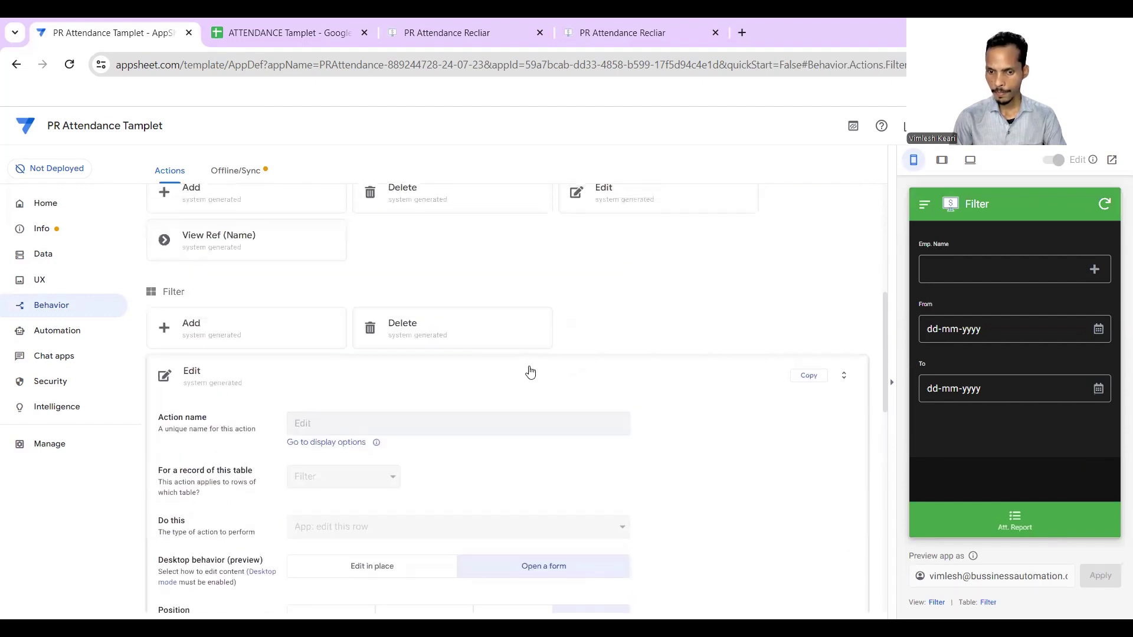
{"action": "left_click", "coordinate": [493, 376]}
{"action": "scroll", "coordinate": [492, 376], "scroll_direction": "up", "scroll_amount": 10}
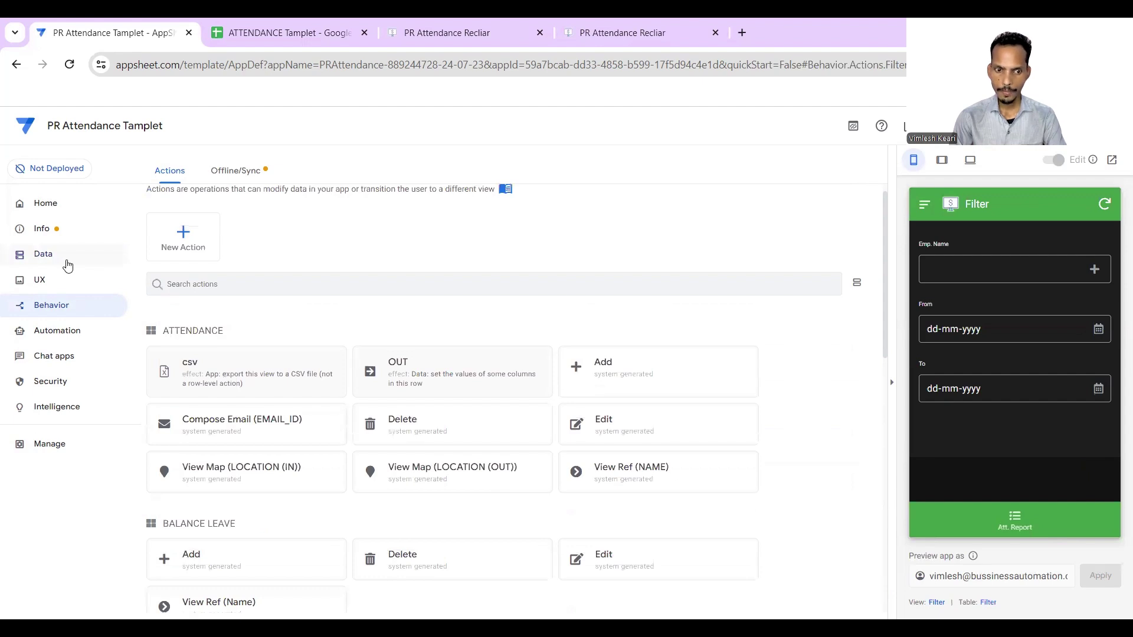
Untick Deletes and Adds in the Attendance Slice's update mode, leaving only Updates.
{"action": "left_click", "coordinate": [68, 265]}
{"action": "left_click", "coordinate": [280, 172]}
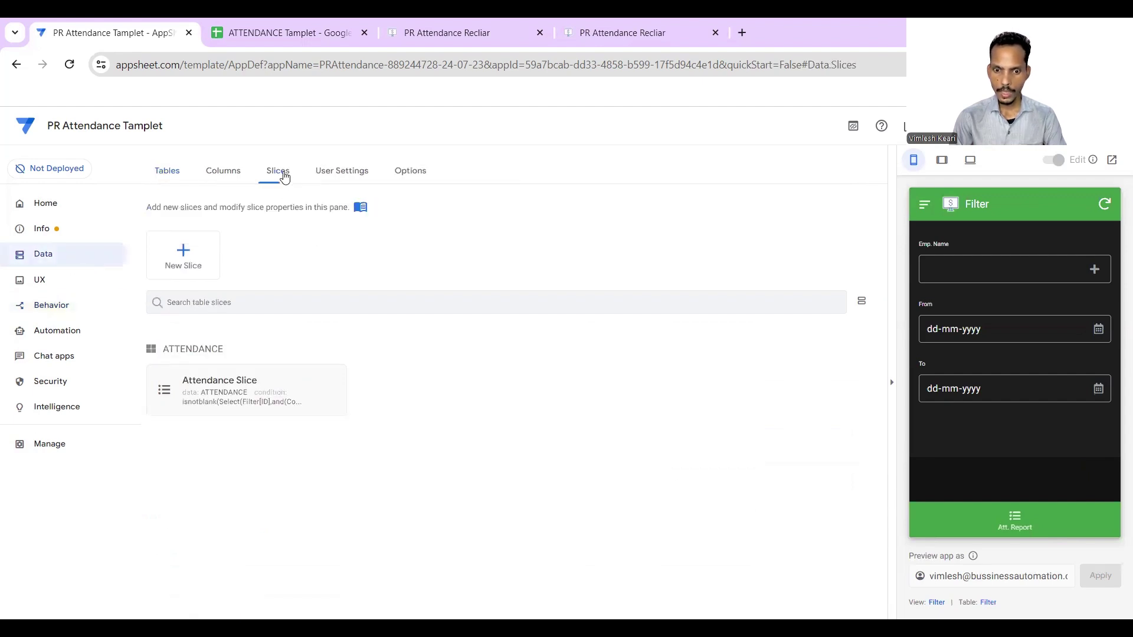
{"action": "left_click", "coordinate": [281, 375]}
{"action": "scroll", "coordinate": [281, 375], "scroll_direction": "down", "scroll_amount": 3}
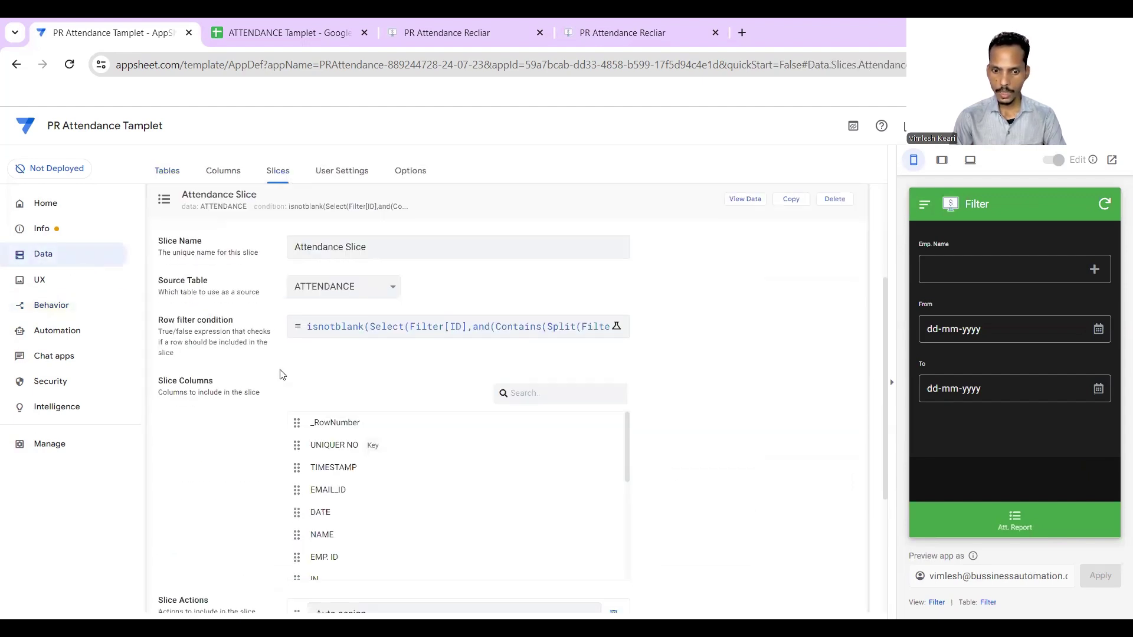
{"action": "scroll", "coordinate": [282, 375], "scroll_direction": "down", "scroll_amount": 2}
{"action": "scroll", "coordinate": [233, 412], "scroll_direction": "down", "scroll_amount": 2}
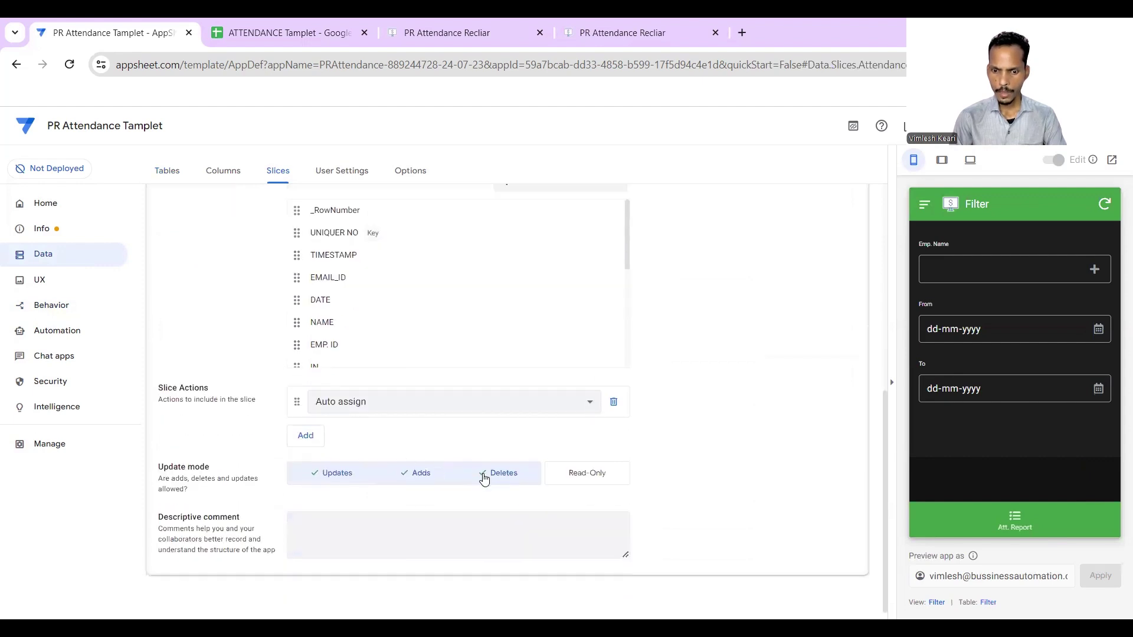
{"action": "left_click", "coordinate": [505, 478]}
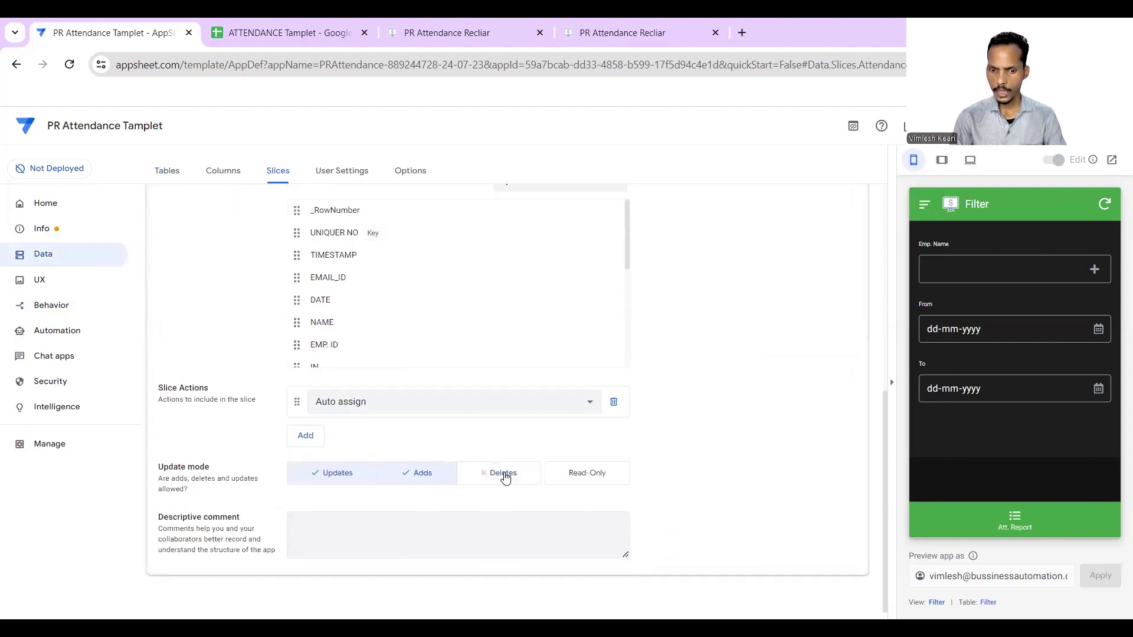
{"action": "left_click", "coordinate": [434, 480]}
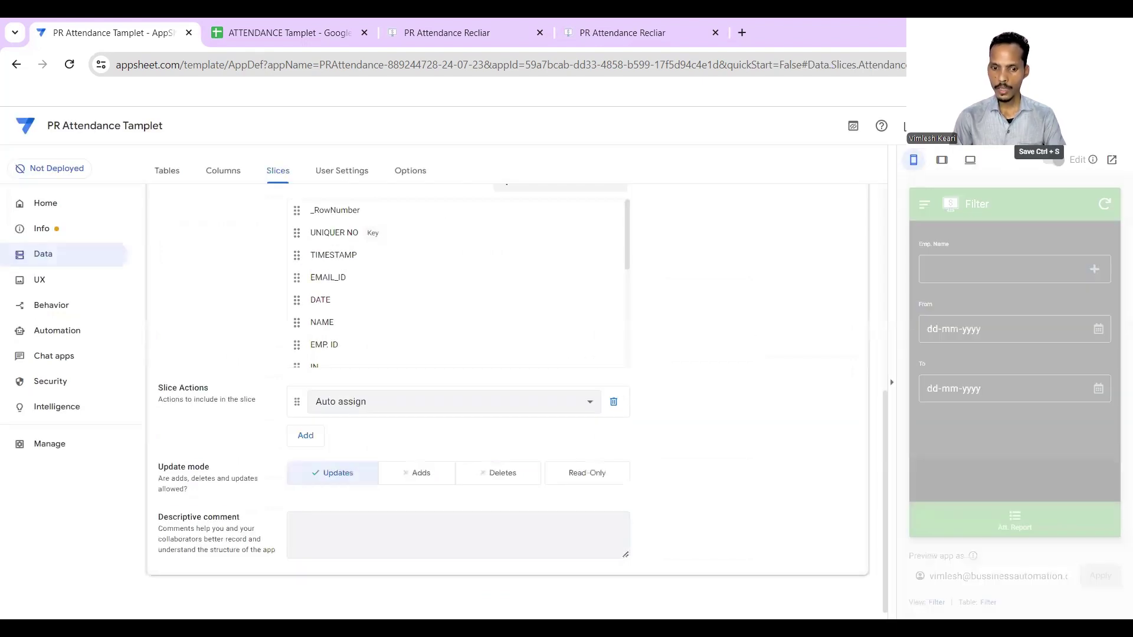
Open the app in a browser tab and log in as the first listed user with the password.
{"action": "left_click", "coordinate": [1114, 160]}
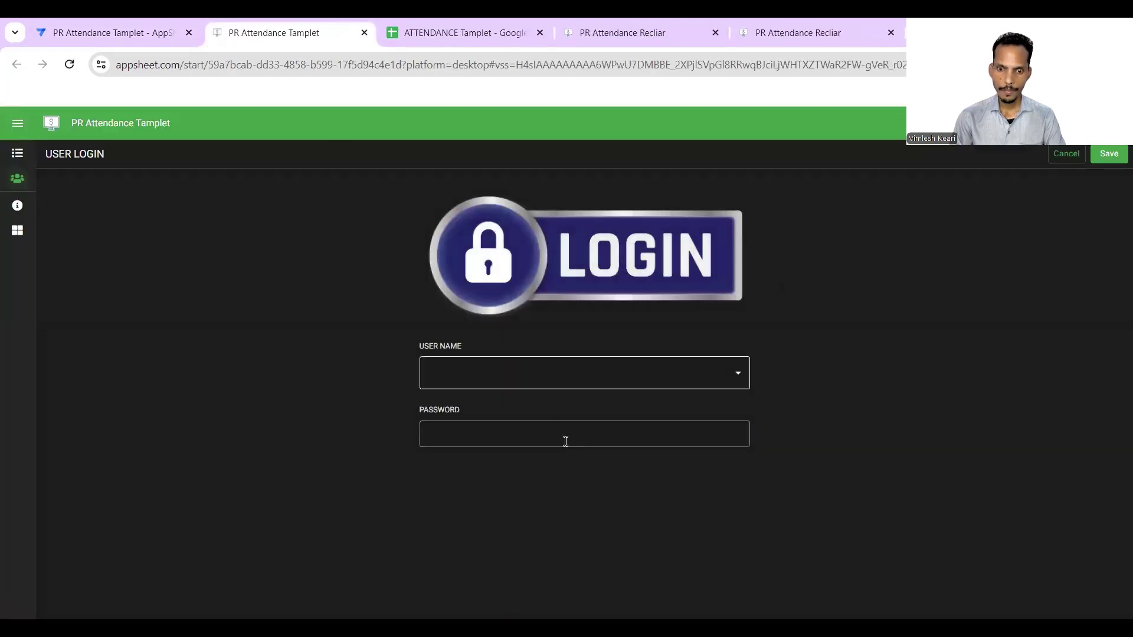
{"action": "left_click", "coordinate": [647, 378]}
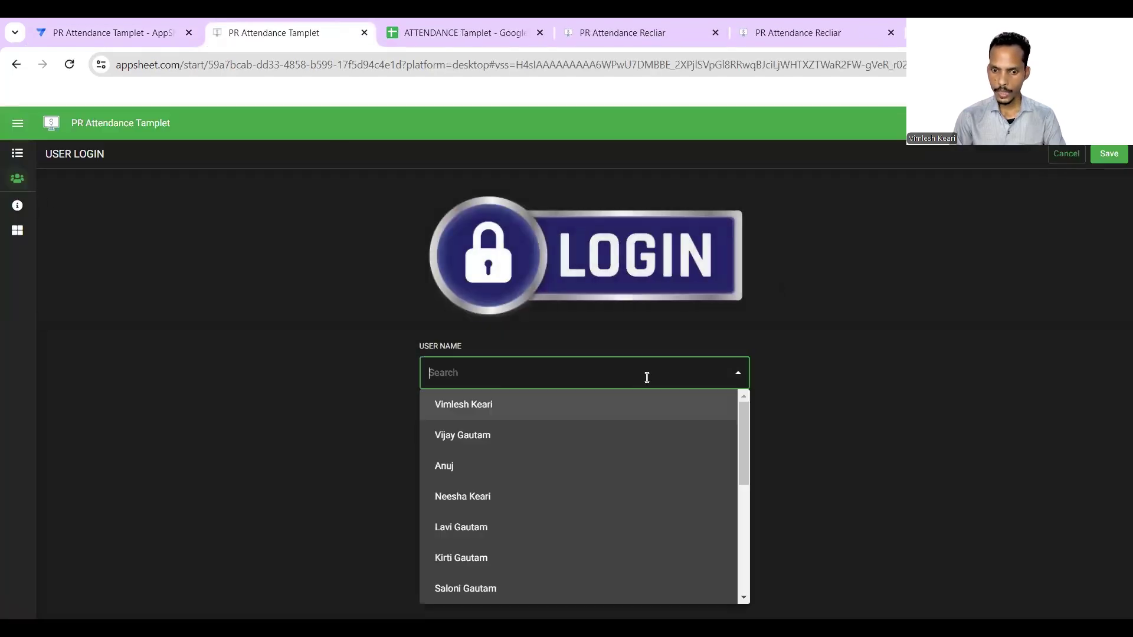
{"action": "left_click", "coordinate": [525, 417]}
{"action": "left_click", "coordinate": [502, 435]}
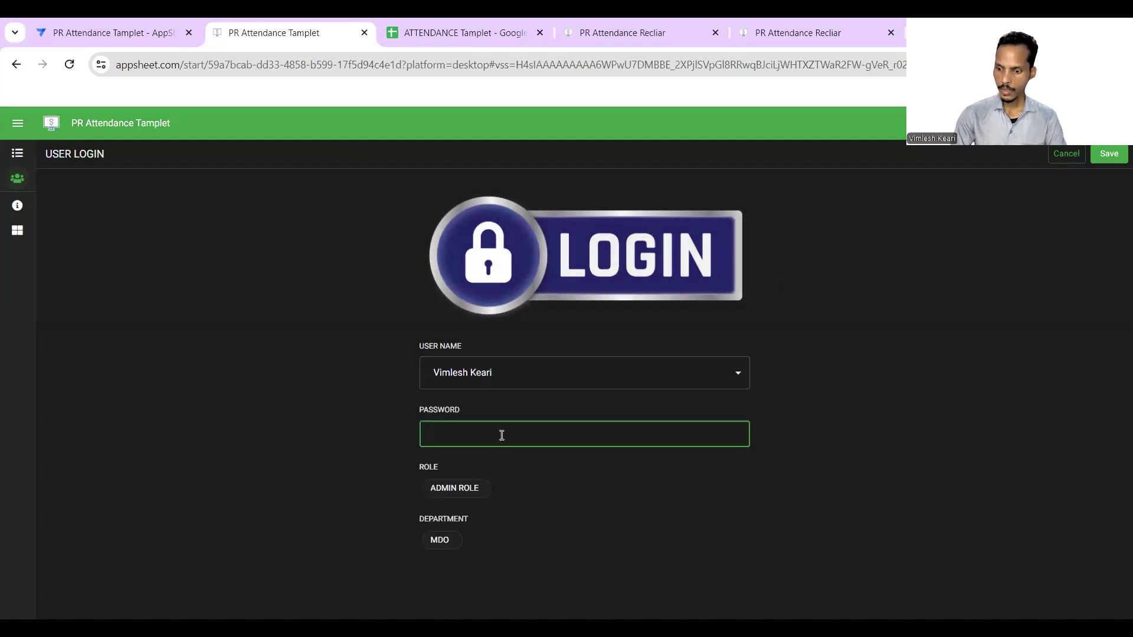
{"action": "left_click", "coordinate": [605, 495]}
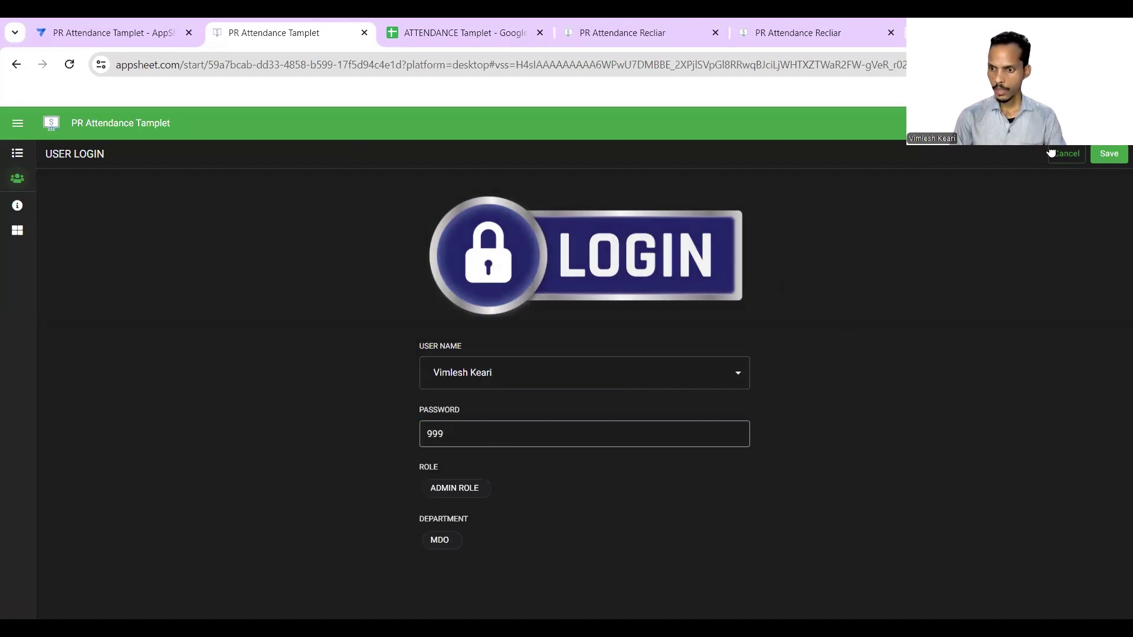
{"action": "left_click", "coordinate": [1096, 157]}
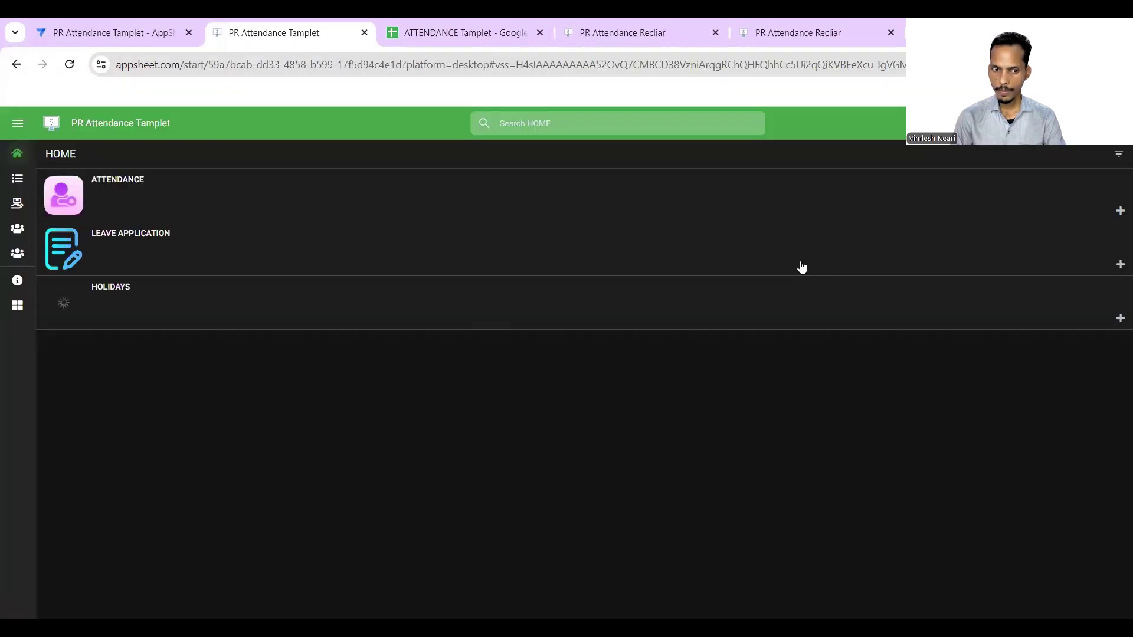
Open the Att. Report dashboard and add three employees to the Emp. Name filter.
{"action": "left_click", "coordinate": [18, 124]}
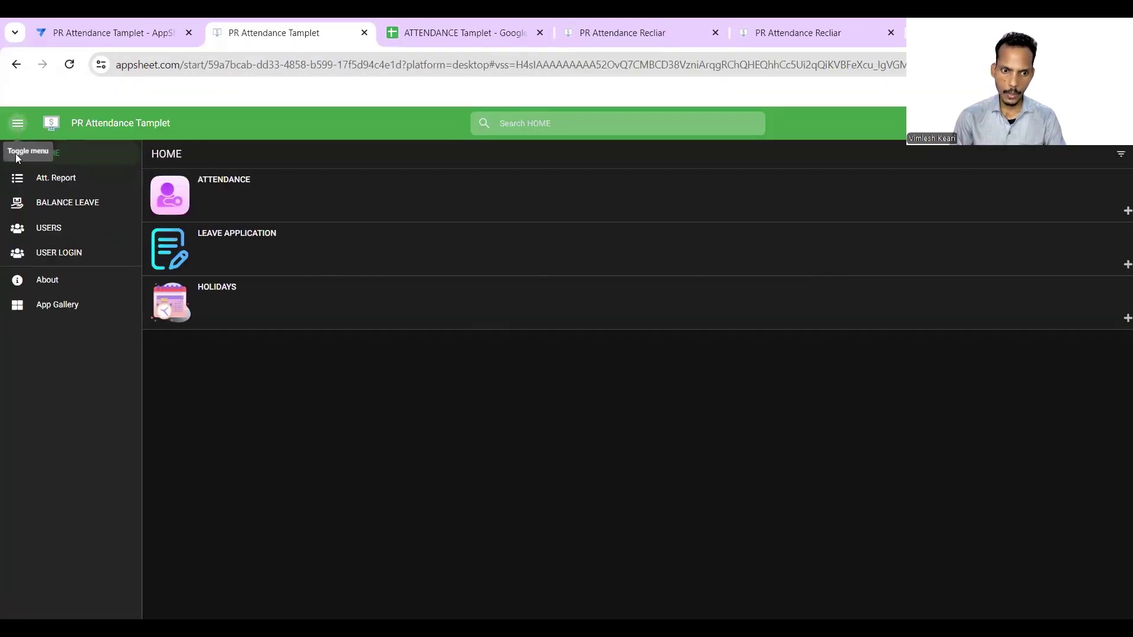
{"action": "left_click", "coordinate": [38, 184]}
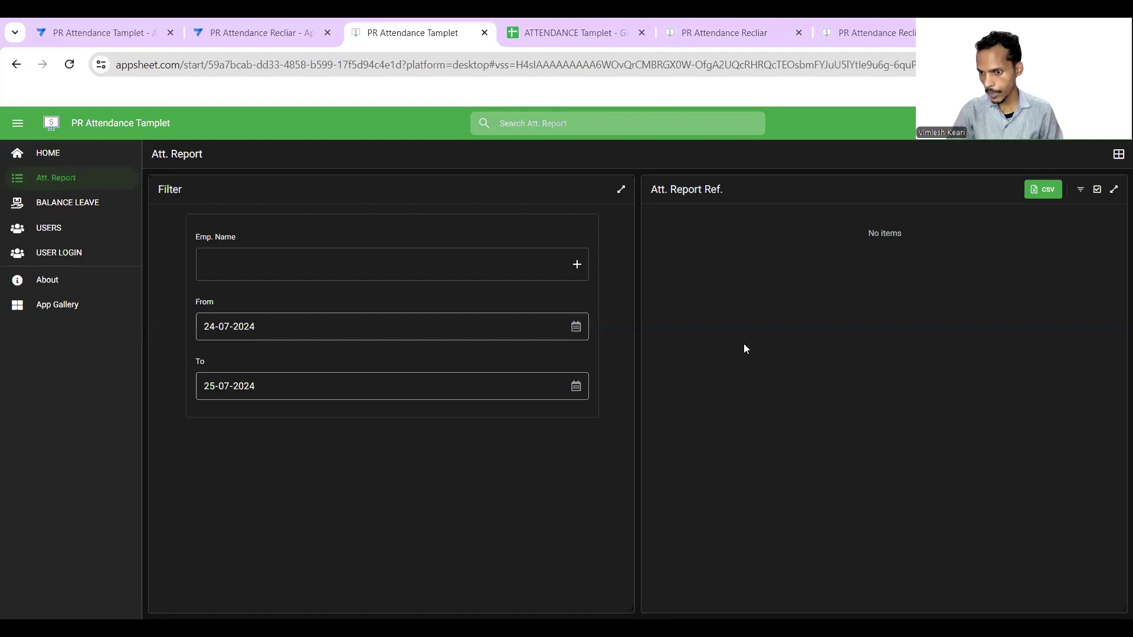
{"action": "left_click", "coordinate": [577, 267]}
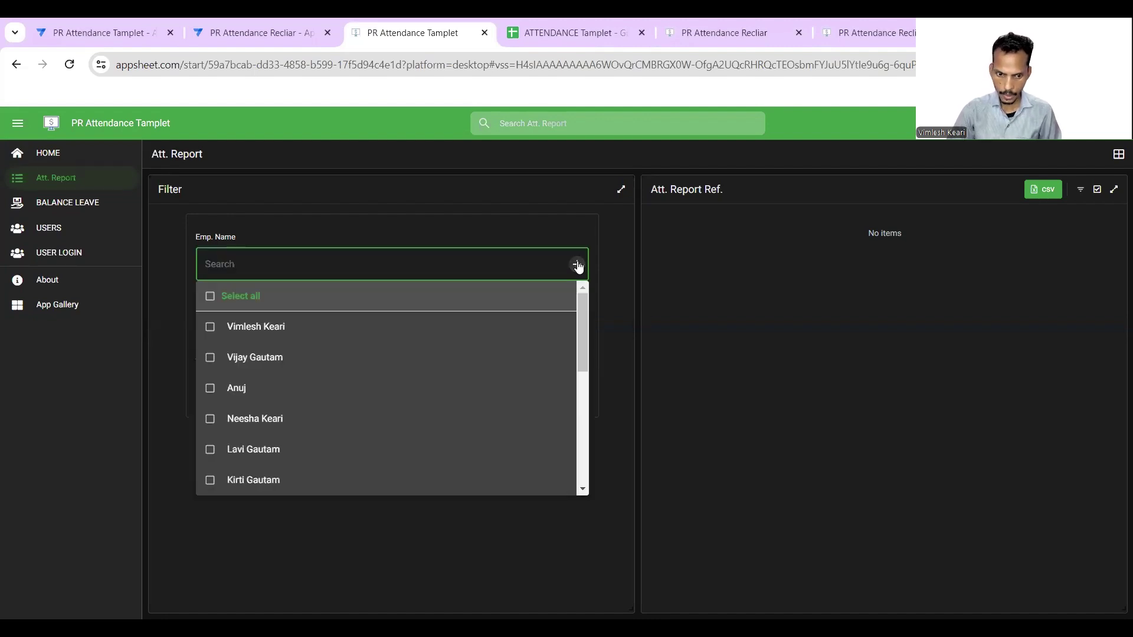
{"action": "left_click", "coordinate": [305, 334]}
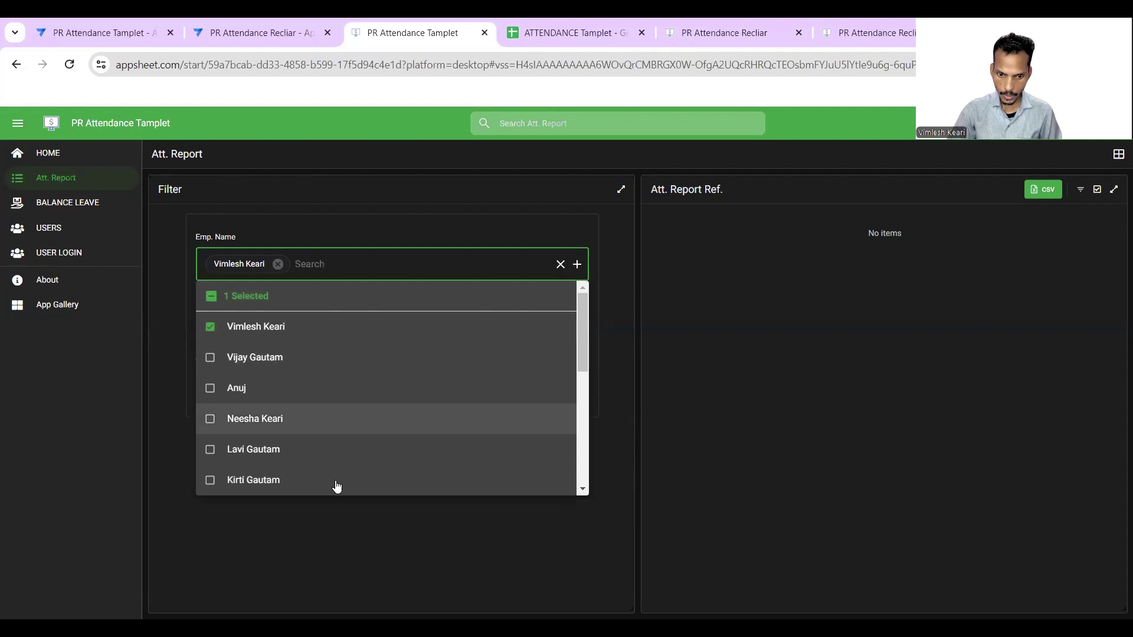
{"action": "left_click", "coordinate": [344, 518]}
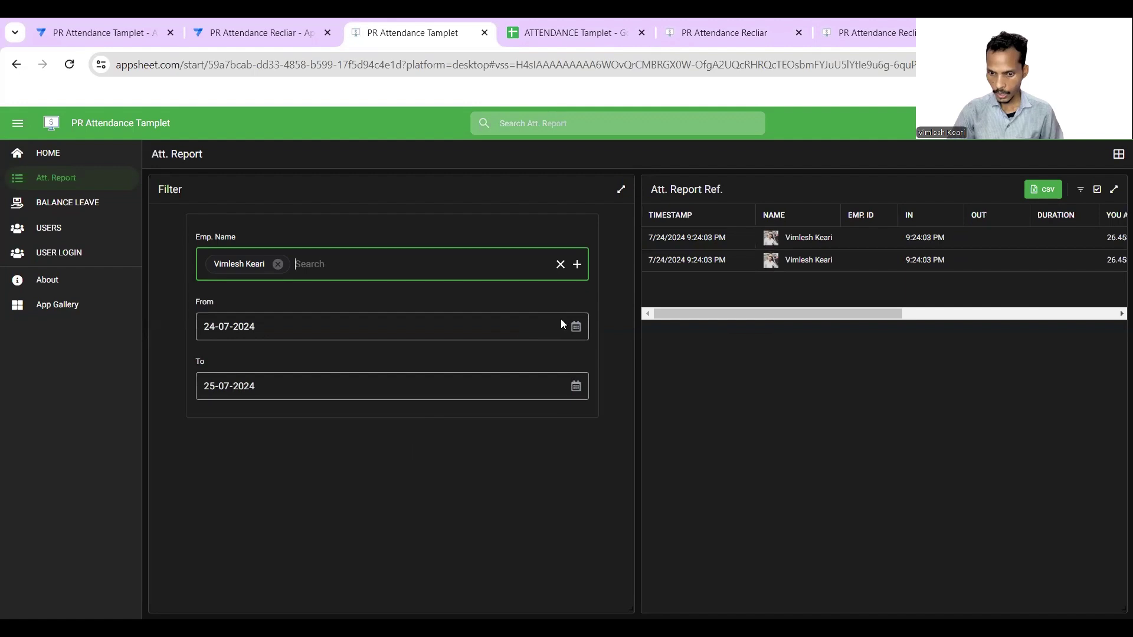
{"action": "left_click", "coordinate": [576, 265]}
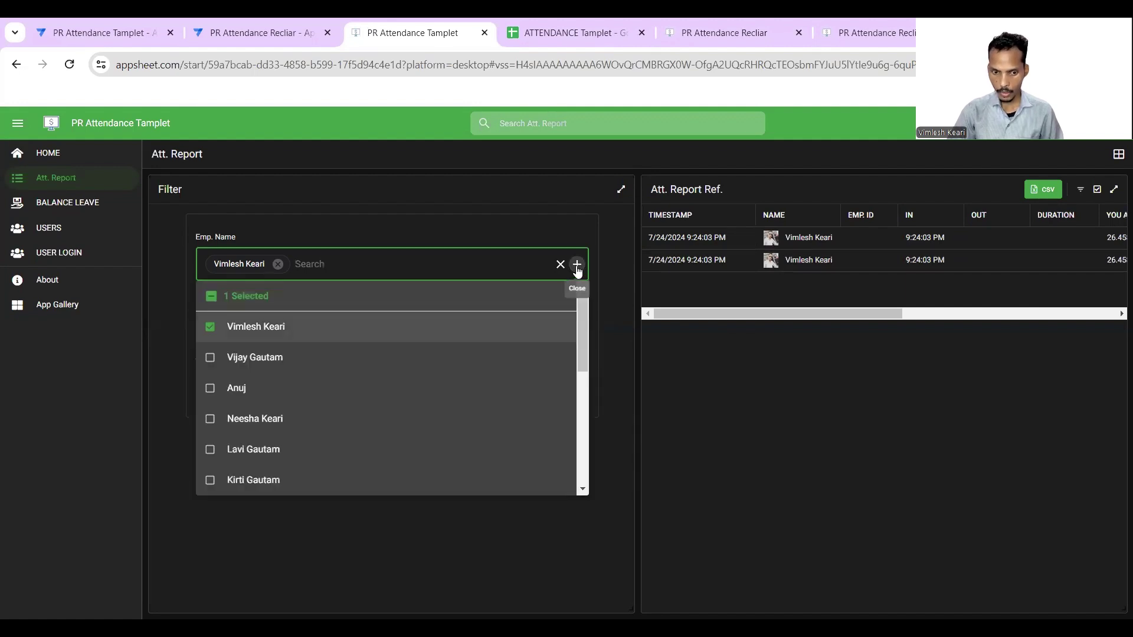
{"action": "left_click", "coordinate": [323, 420]}
{"action": "left_click", "coordinate": [324, 530]}
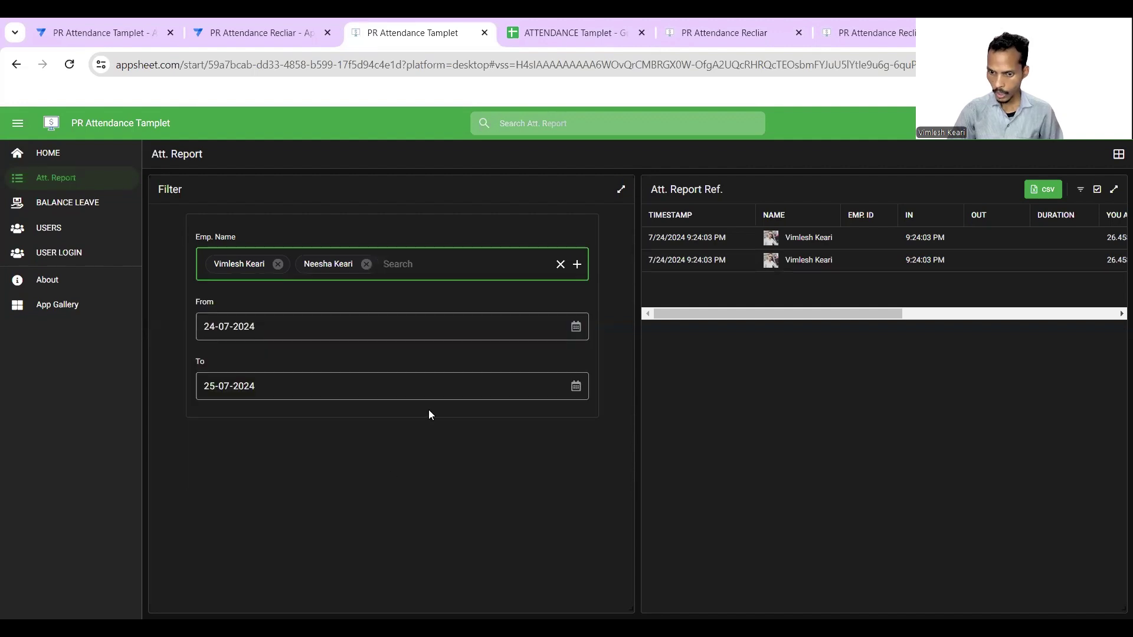
{"action": "left_click", "coordinate": [577, 265]}
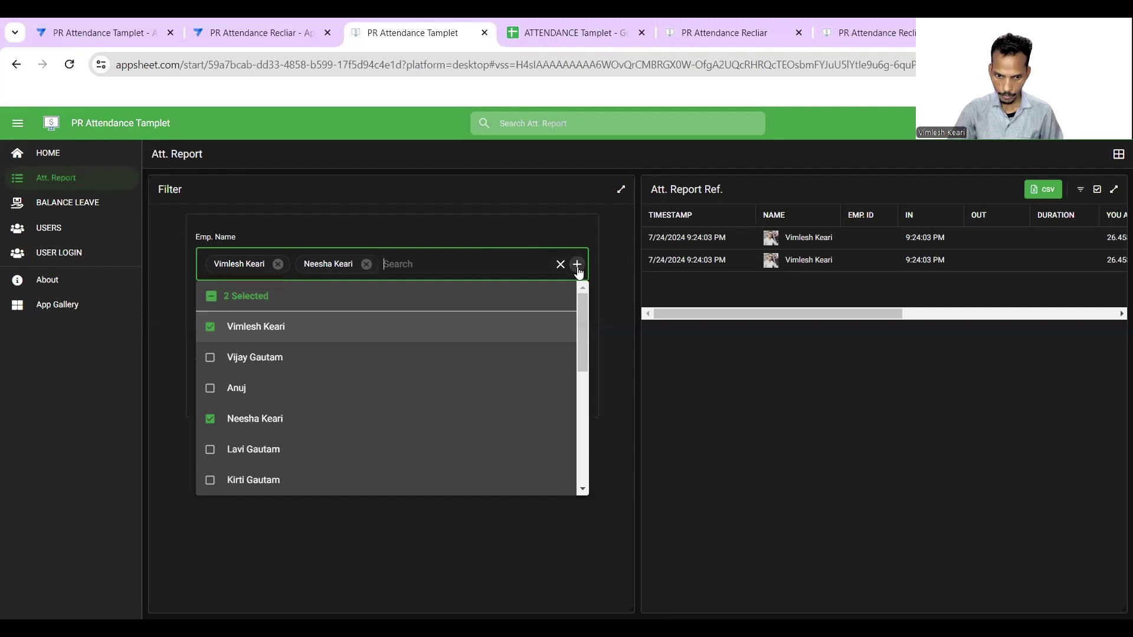
{"action": "left_click", "coordinate": [296, 388]}
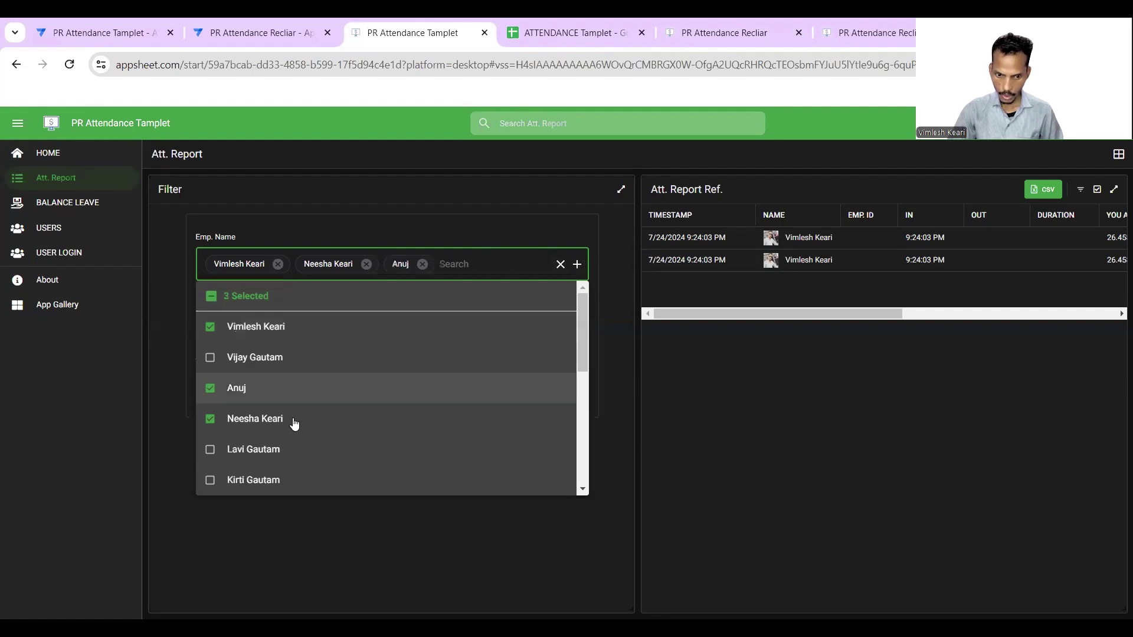
{"action": "left_click", "coordinate": [311, 523]}
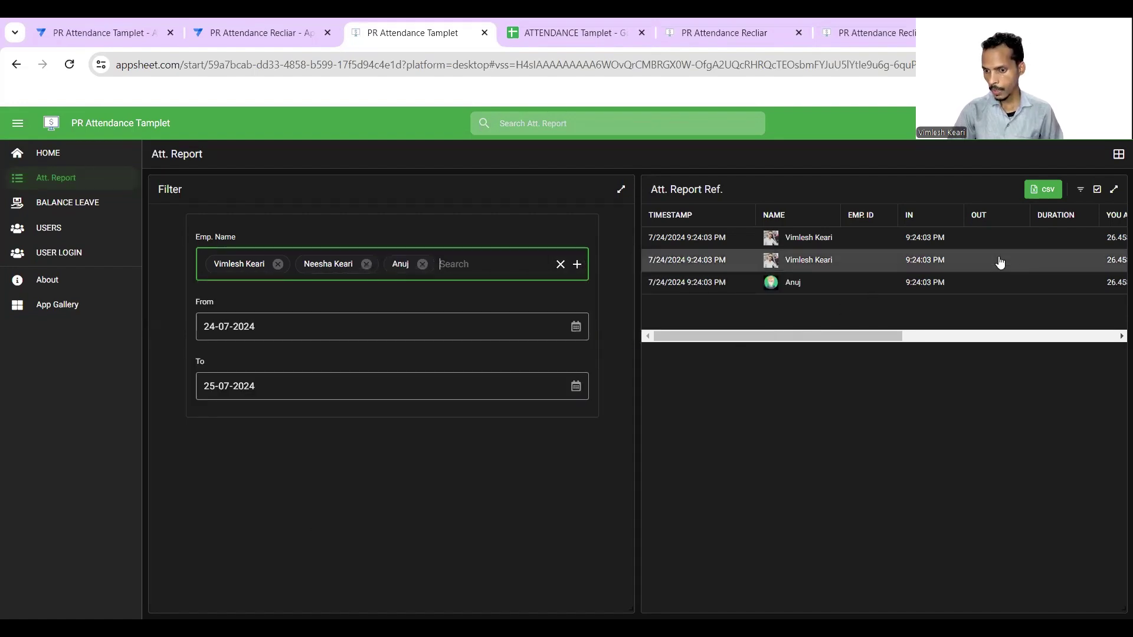
Select all 16 employees in the Emp. Name filter.
{"action": "scroll", "coordinate": [1000, 262], "scroll_direction": "right", "scroll_amount": 4}
{"action": "scroll", "coordinate": [1000, 262], "scroll_direction": "left", "scroll_amount": 4}
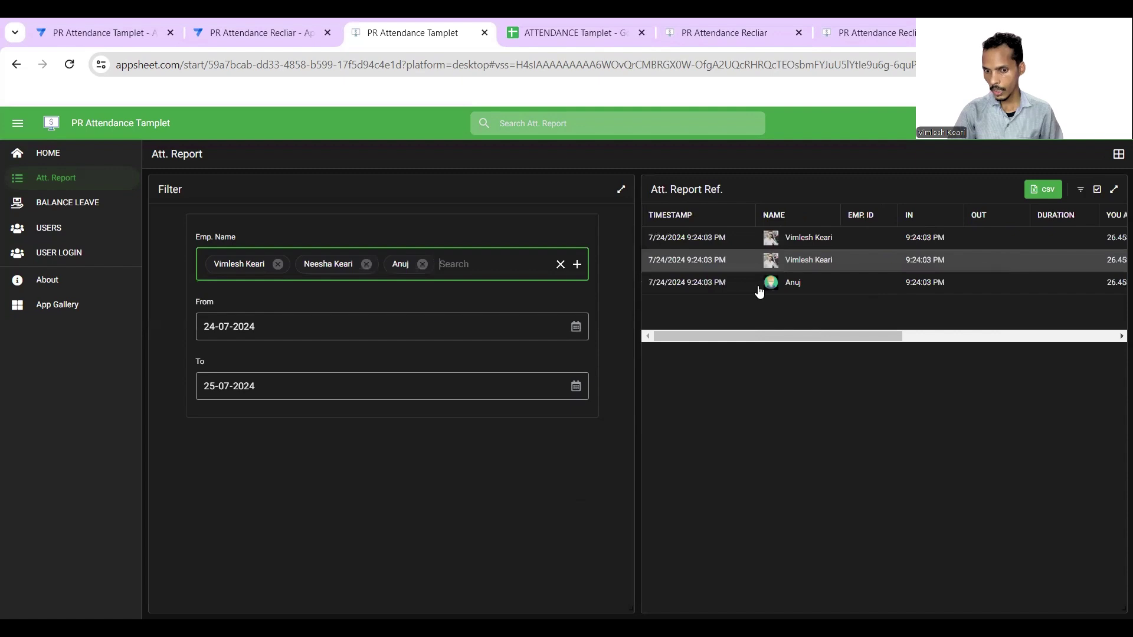
{"action": "left_click", "coordinate": [576, 269]}
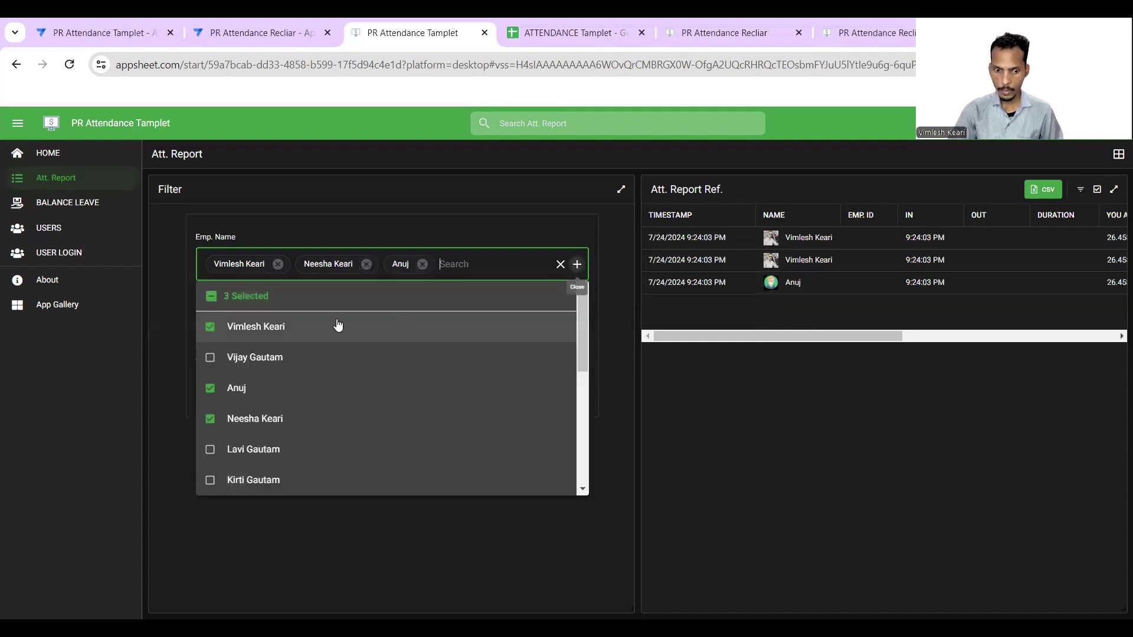
{"action": "left_click", "coordinate": [211, 297]}
{"action": "left_click", "coordinate": [212, 297]}
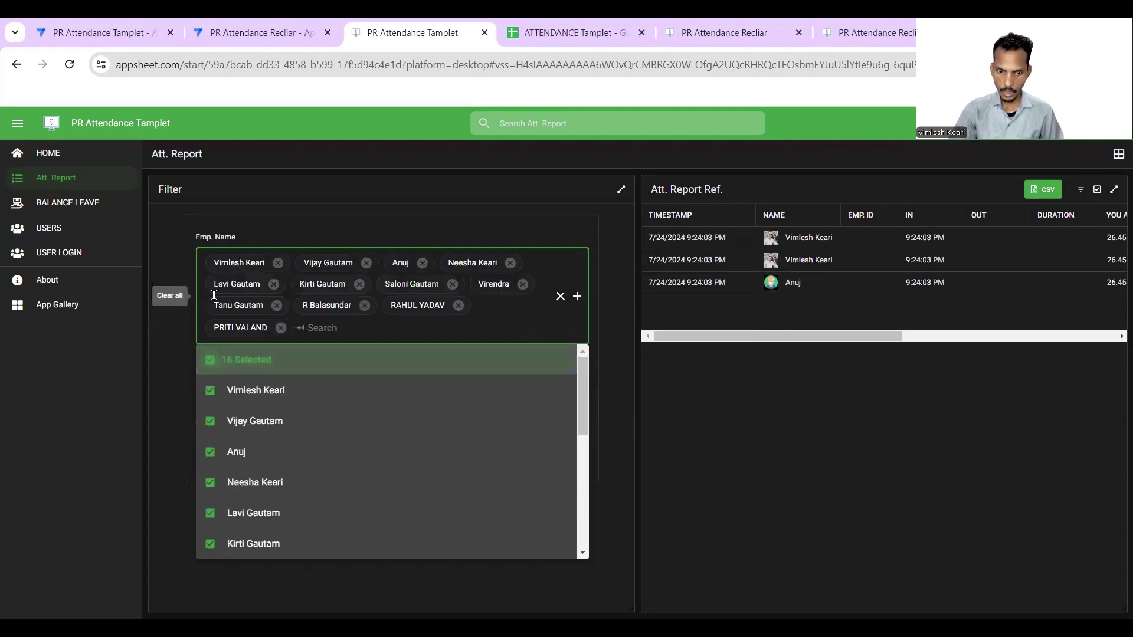
{"action": "left_click", "coordinate": [164, 455]}
Export the filtered attendance rows to a CSV file.
{"action": "scroll", "coordinate": [984, 314], "scroll_direction": "right", "scroll_amount": 3}
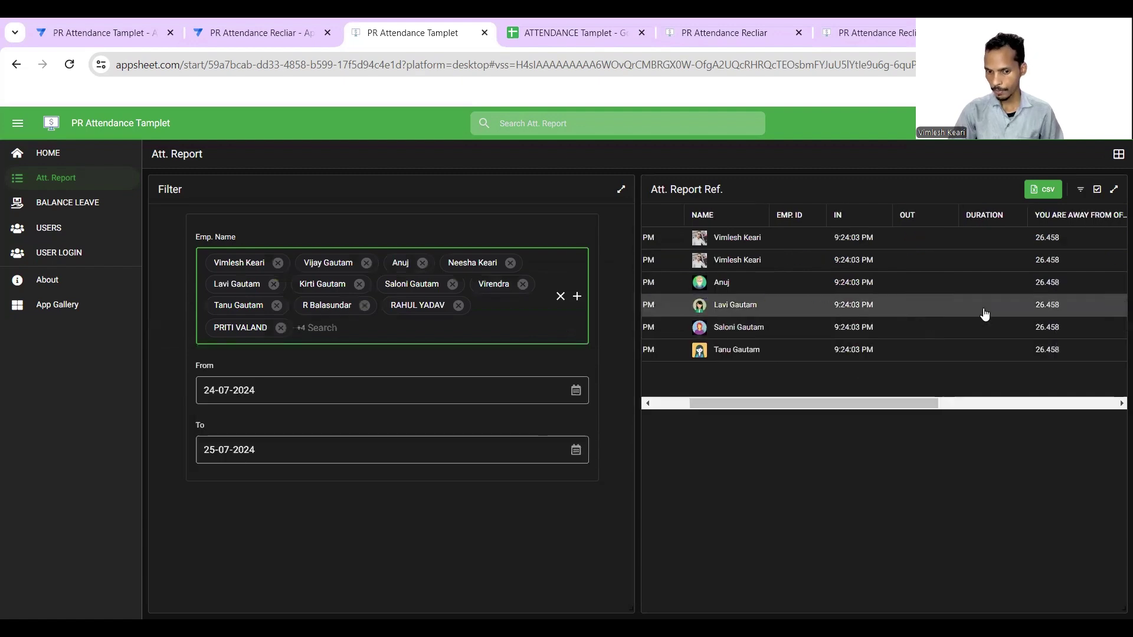
{"action": "scroll", "coordinate": [984, 313], "scroll_direction": "right", "scroll_amount": 3}
{"action": "scroll", "coordinate": [984, 314], "scroll_direction": "left", "scroll_amount": 6}
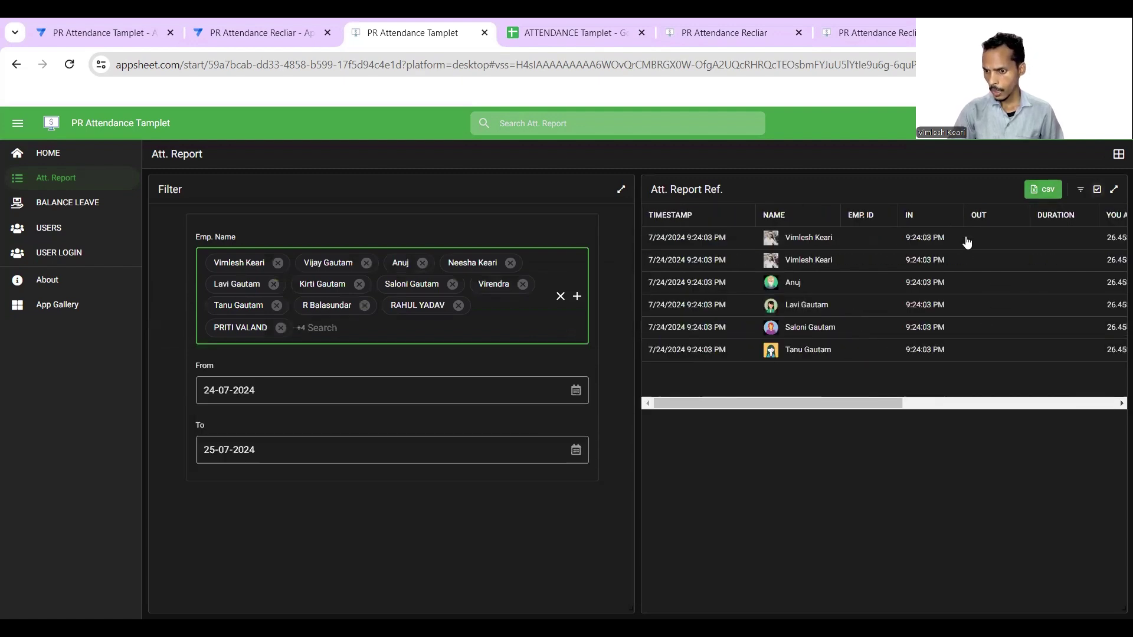
{"action": "left_click", "coordinate": [1043, 192]}
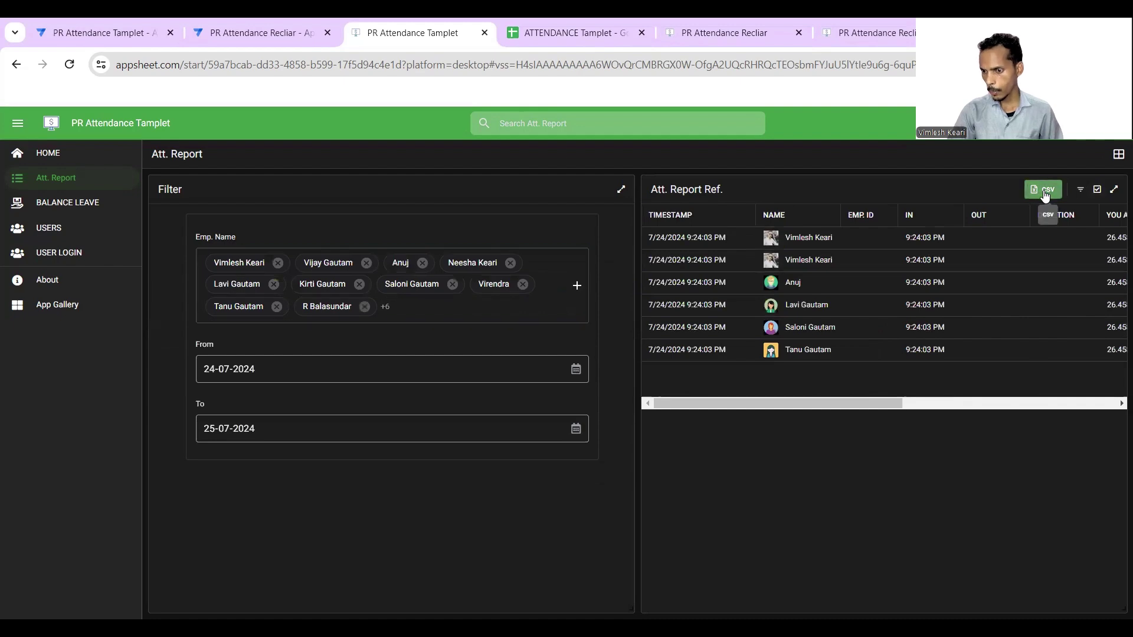